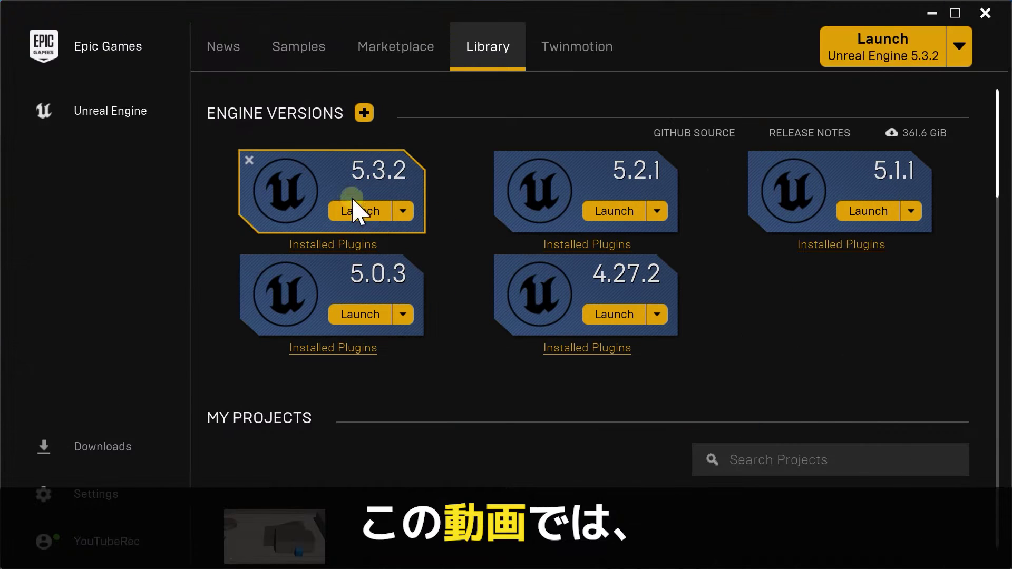
In Unreal Engine 5.3.2, open MyProject from Recent Projects as a converted copy.
left_click(358, 210)
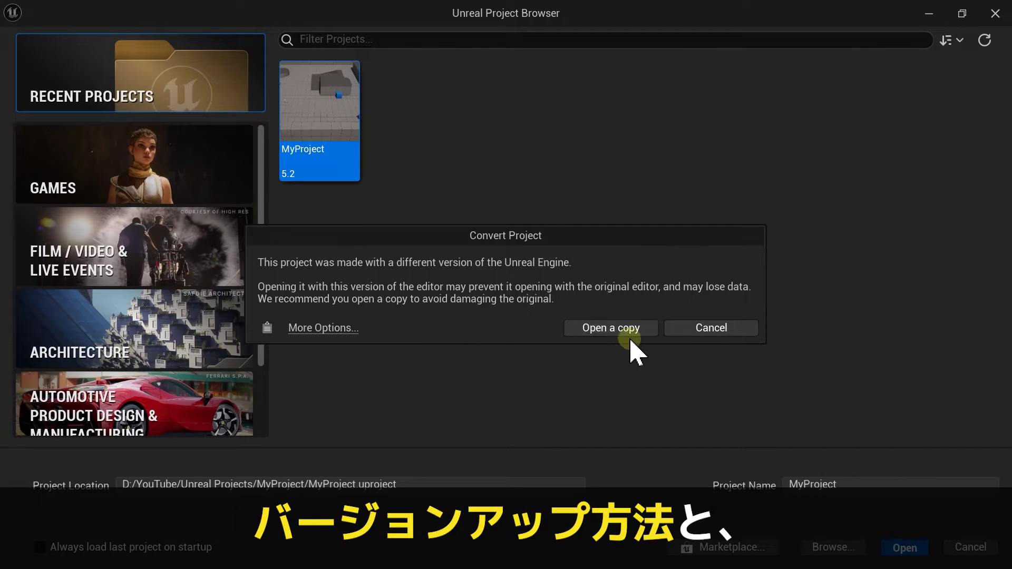
left_click(596, 337)
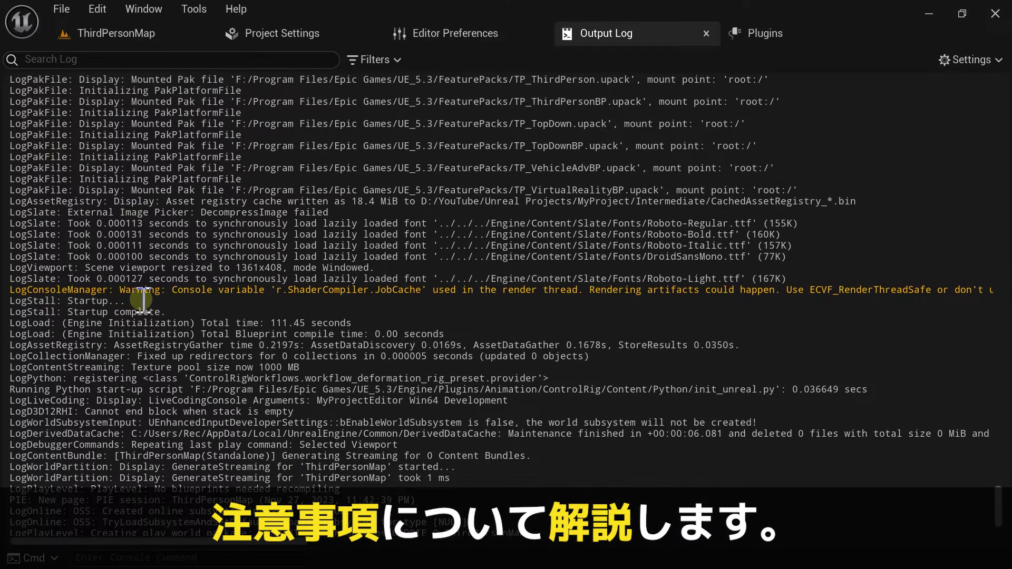
left_click_drag(132, 301, 14, 275)
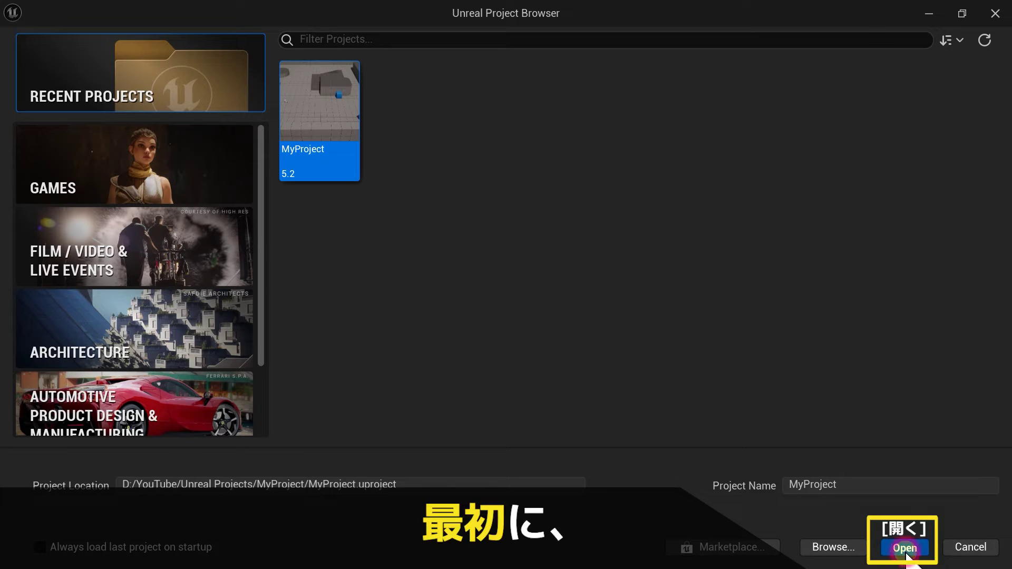
left_click(903, 547)
left_click(606, 327)
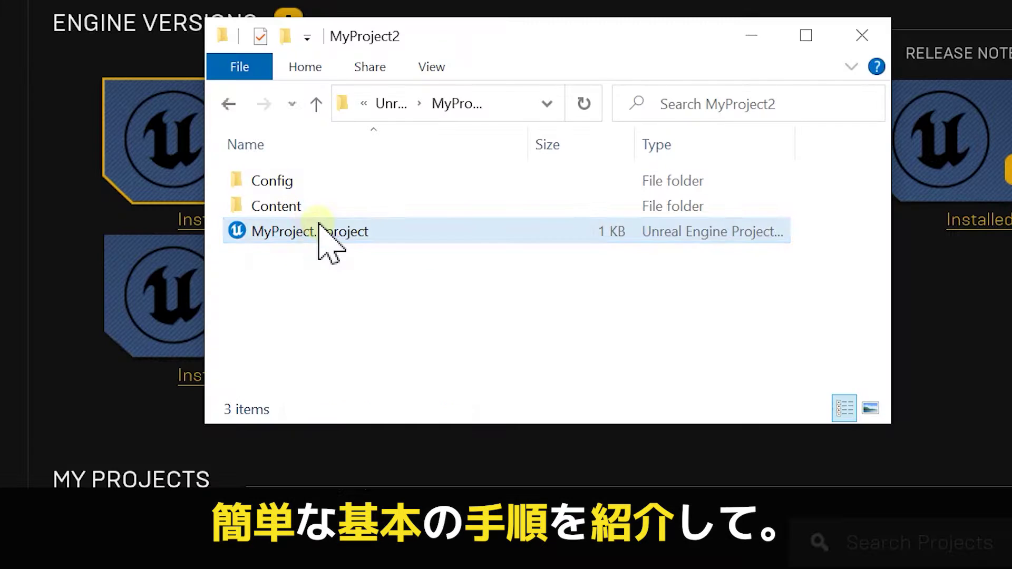
Switch Unreal2DAction.uproject to engine 5.3 and copy all Content subfolders into the empty Content folder.
right_click(322, 232)
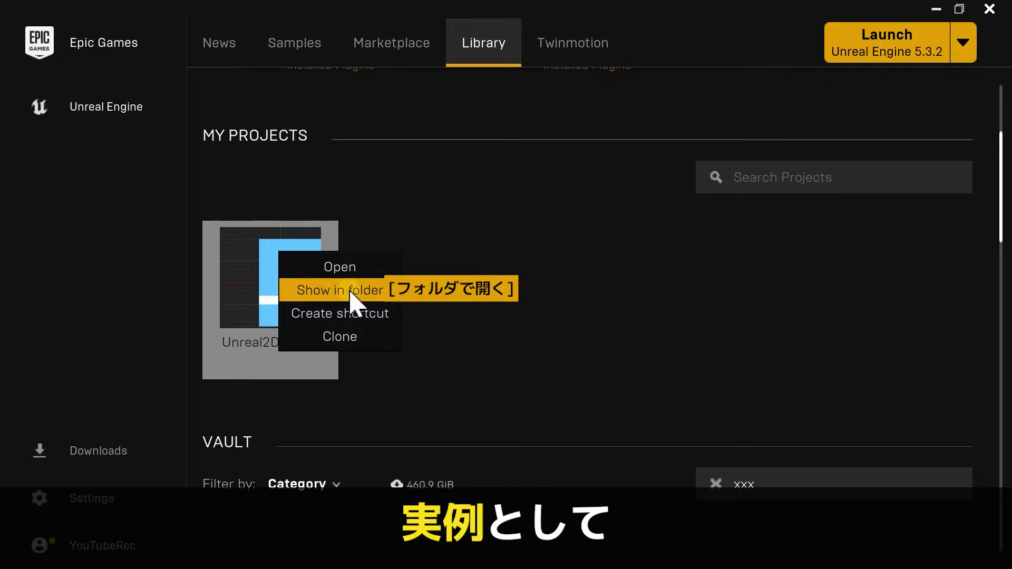
left_click(350, 291)
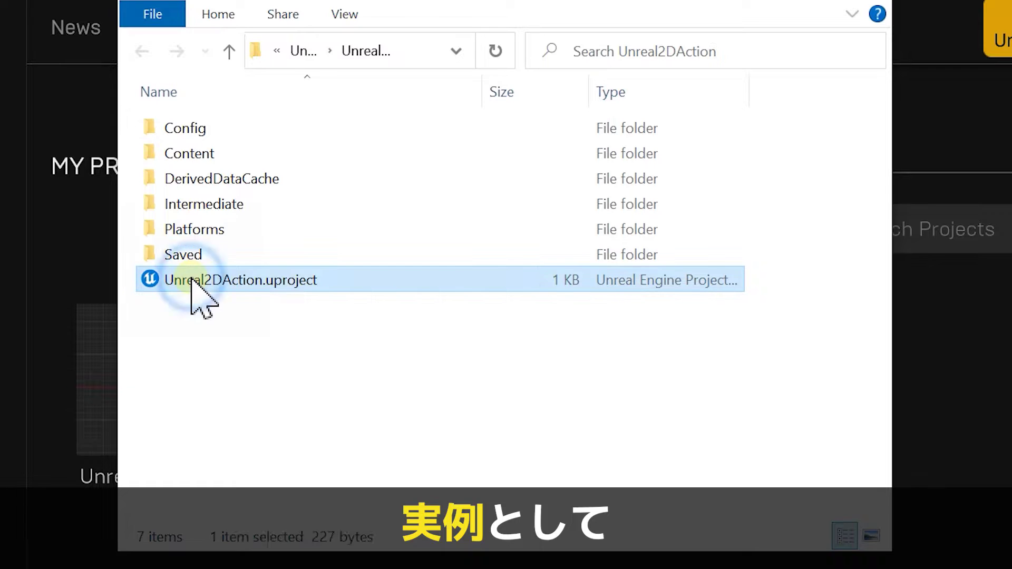
right_click(195, 280)
left_click(335, 379)
left_click(330, 379)
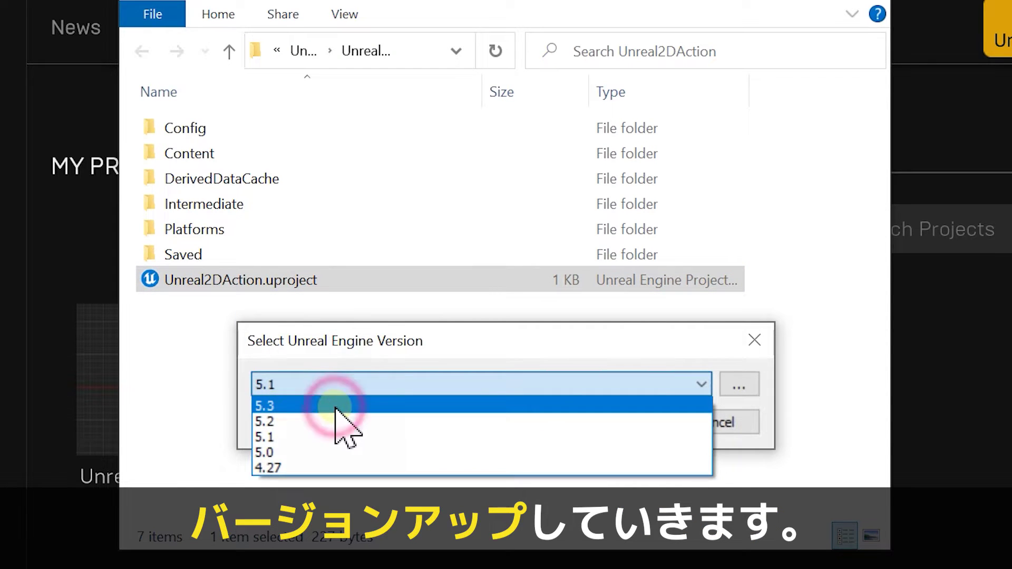
left_click(332, 404)
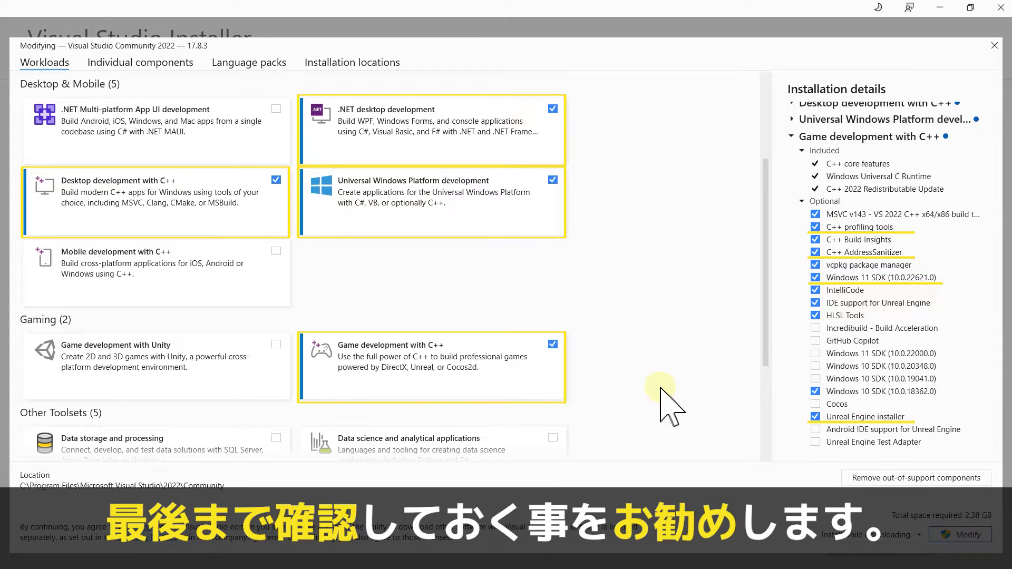
left_click_drag(555, 339, 520, 158)
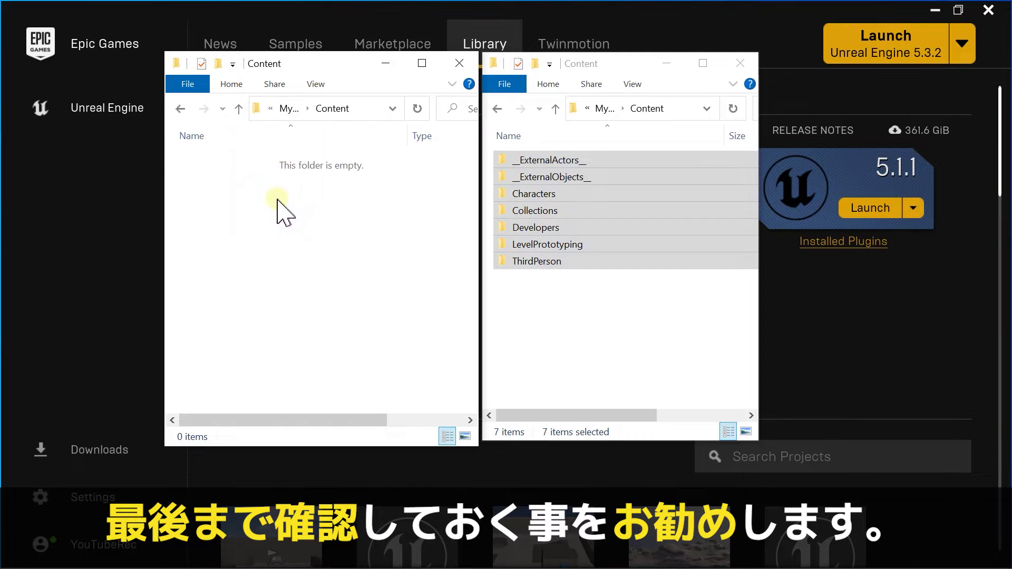
left_click_drag(548, 211, 334, 294)
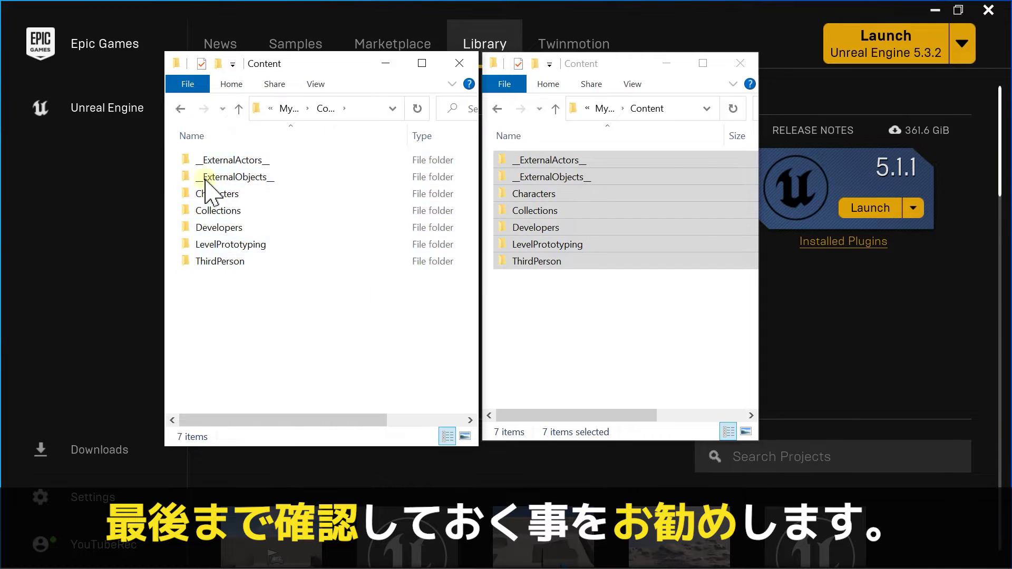
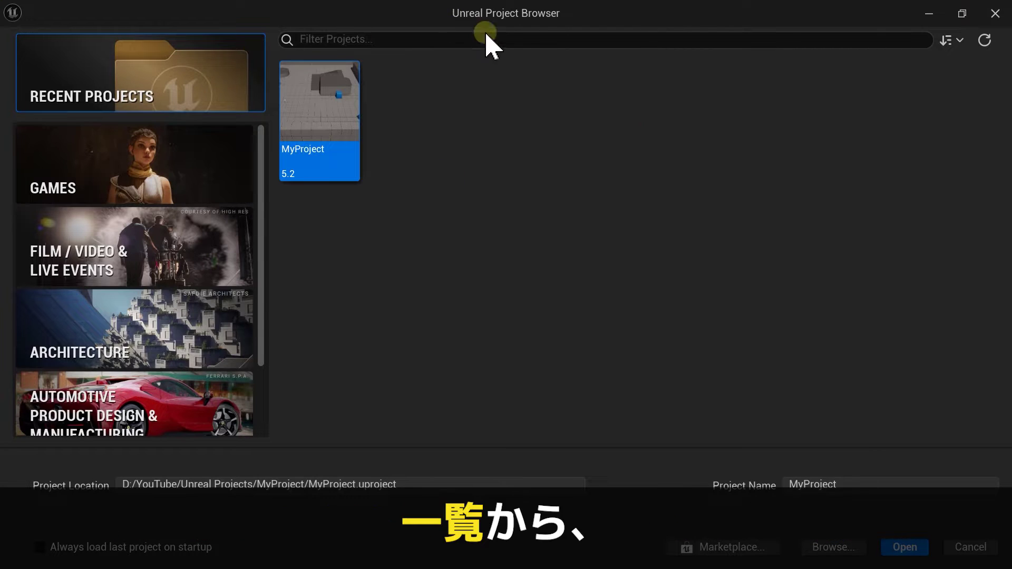
Open the 5.2 MyProject tile in engine 5.3.2, choosing 'Open a copy' to convert it.
left_click(339, 117)
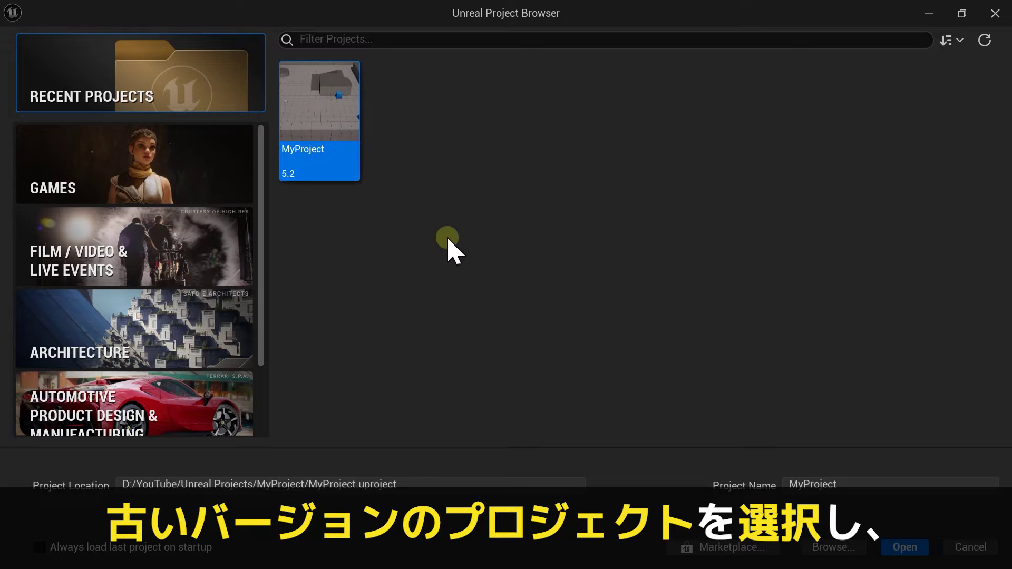
left_click(904, 548)
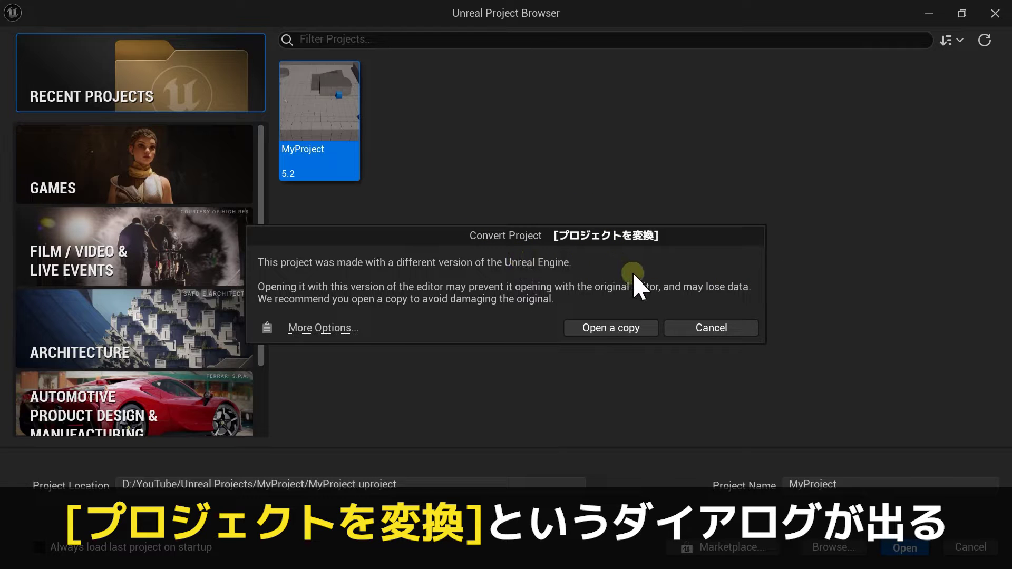
left_click(607, 328)
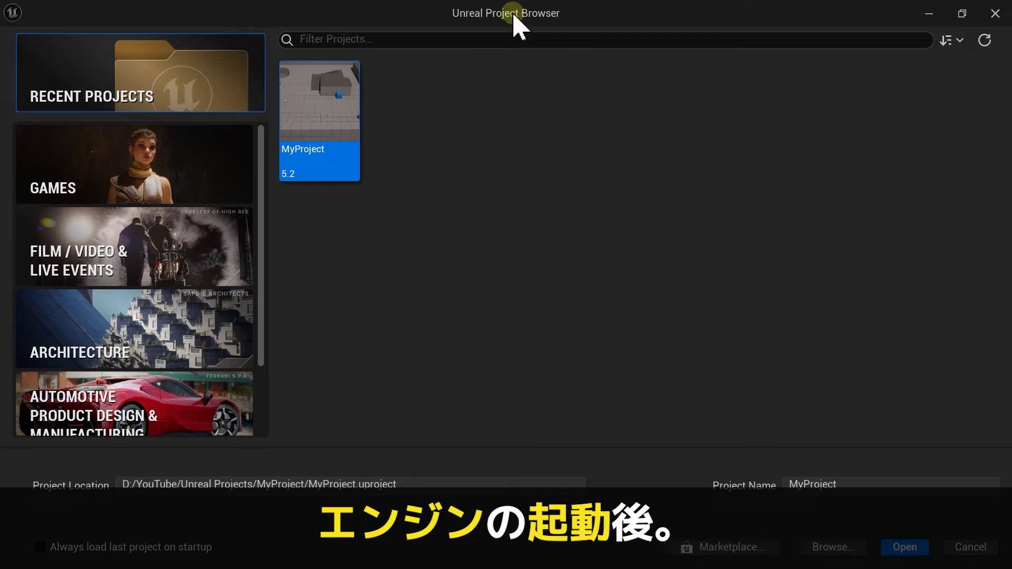
Browse to MyProject.uproject on disk and open it as a converted copy.
left_click(832, 548)
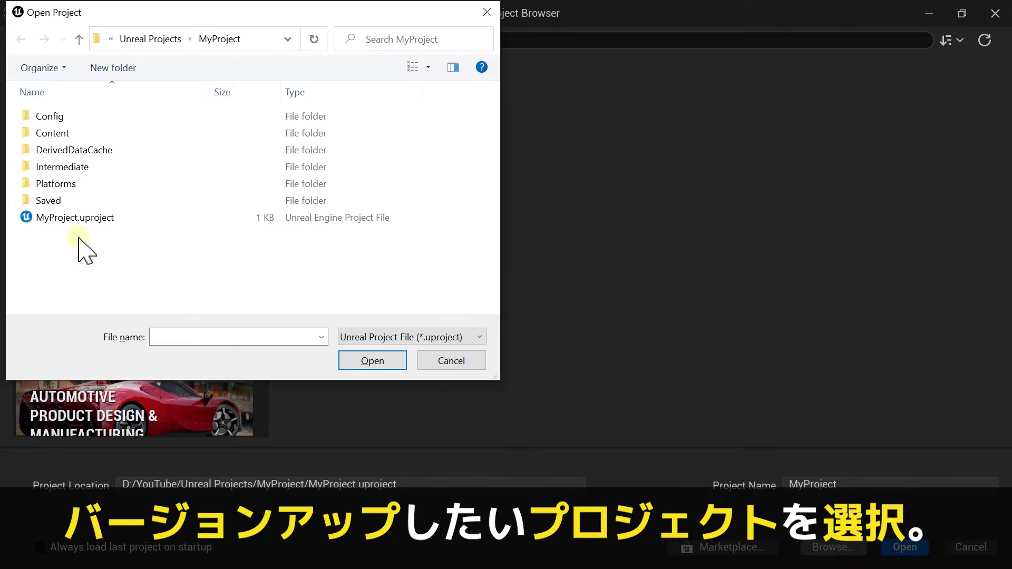
left_click(87, 217)
left_click(382, 364)
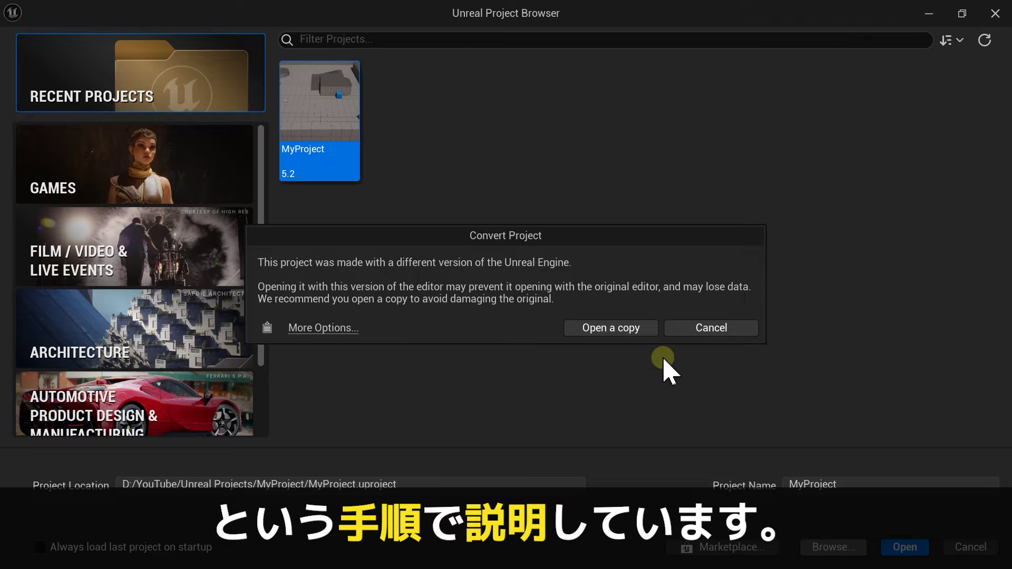
left_click(593, 330)
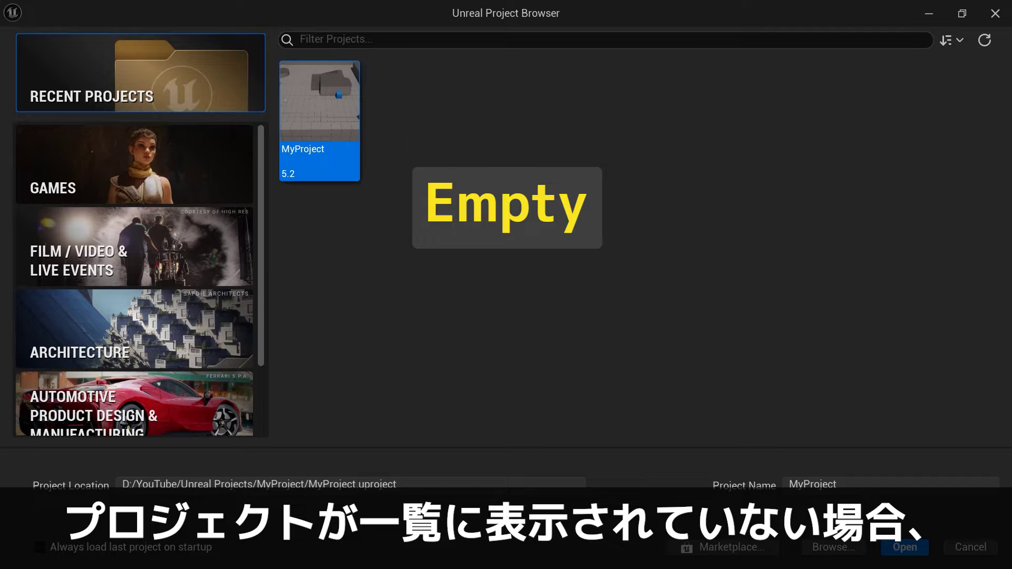
left_click(842, 549)
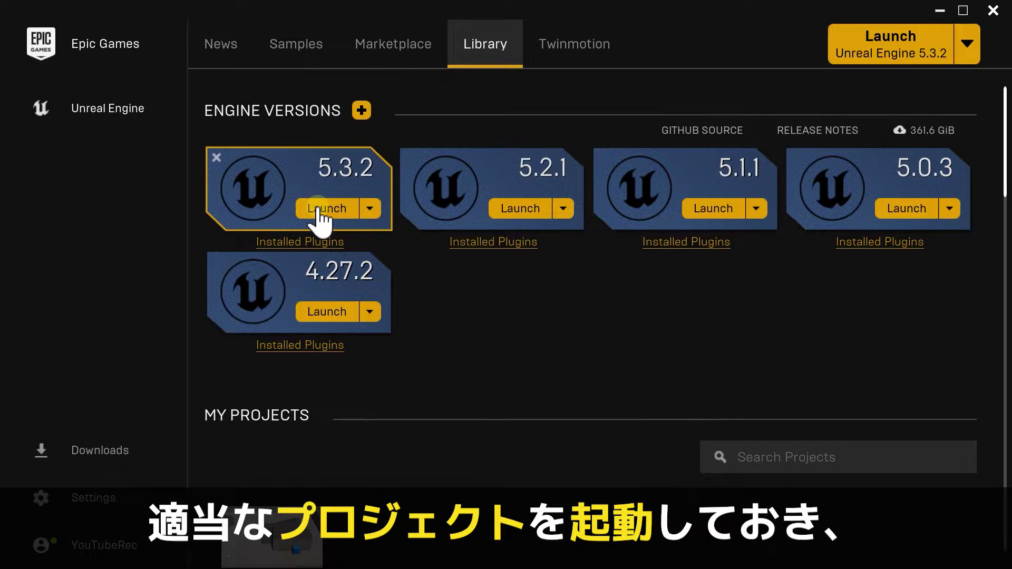
Launch UE 5.3.2 and reopen MyProject via File > Open Project as a converted copy.
left_click(324, 209)
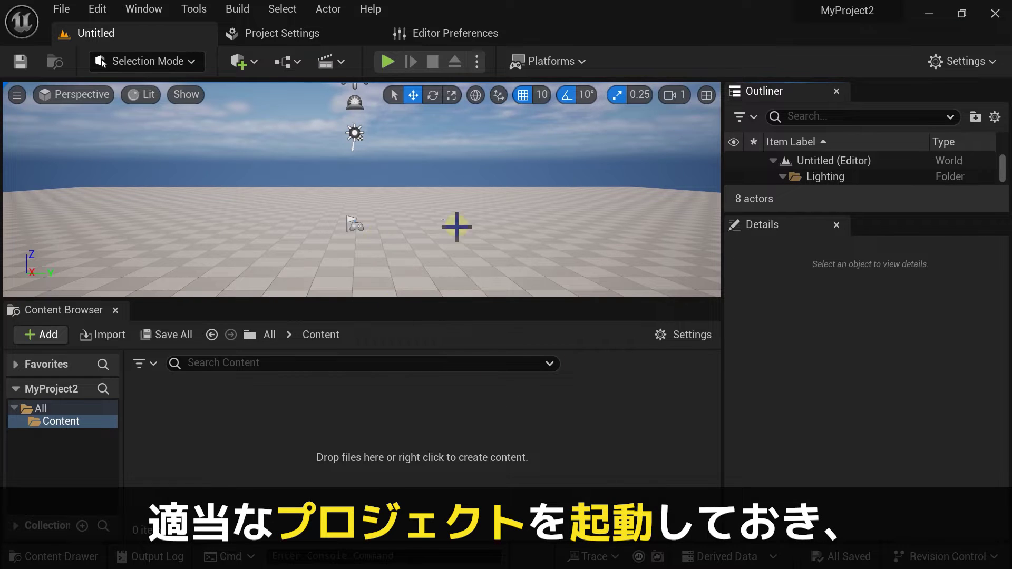
left_click(61, 9)
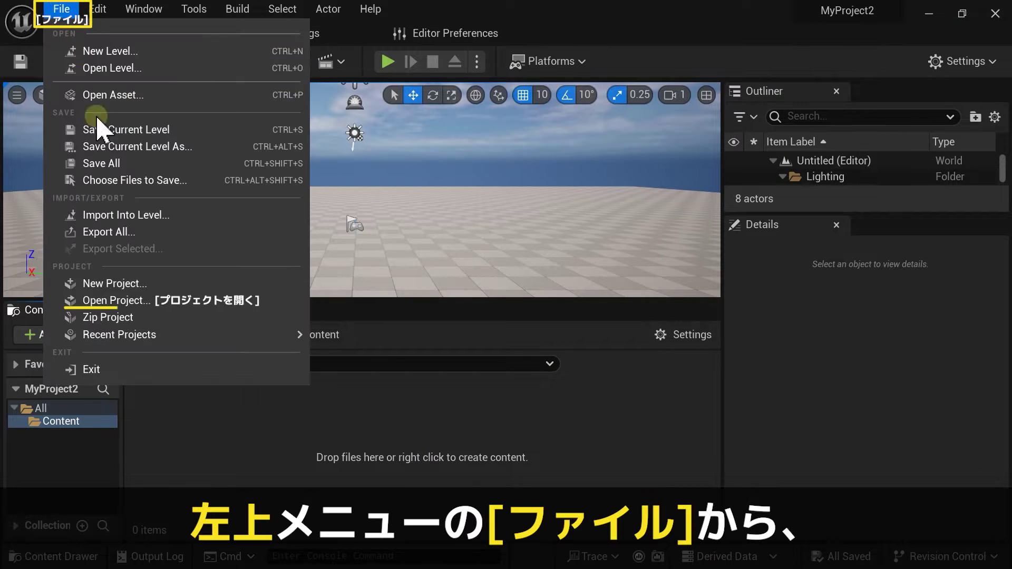
left_click(153, 299)
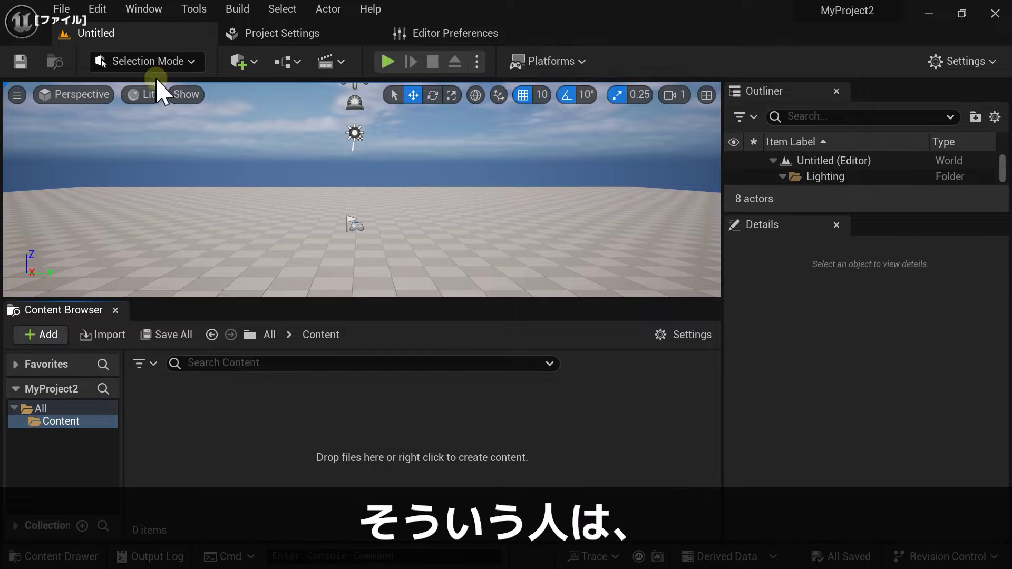
left_click(62, 8)
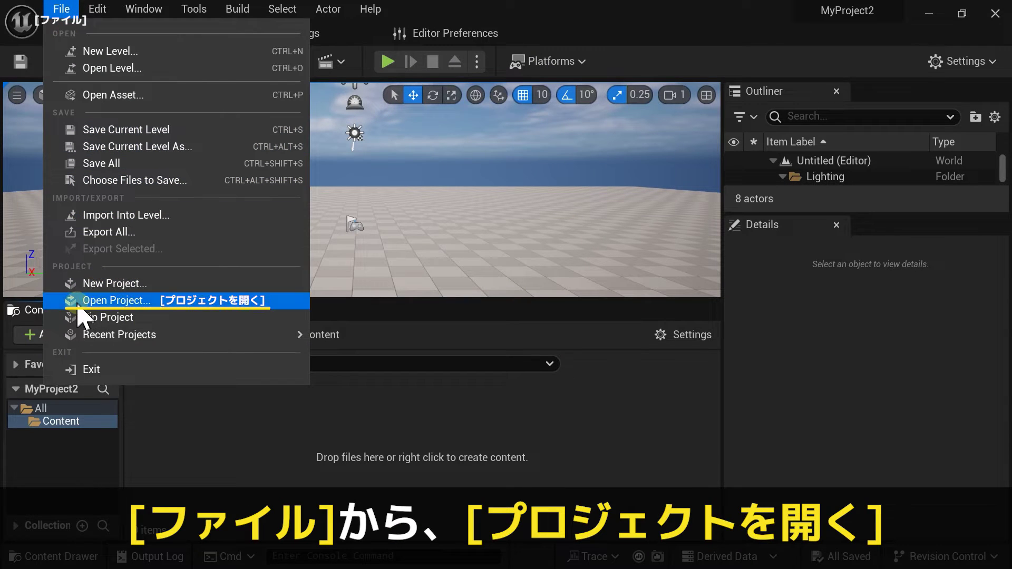
left_click(201, 304)
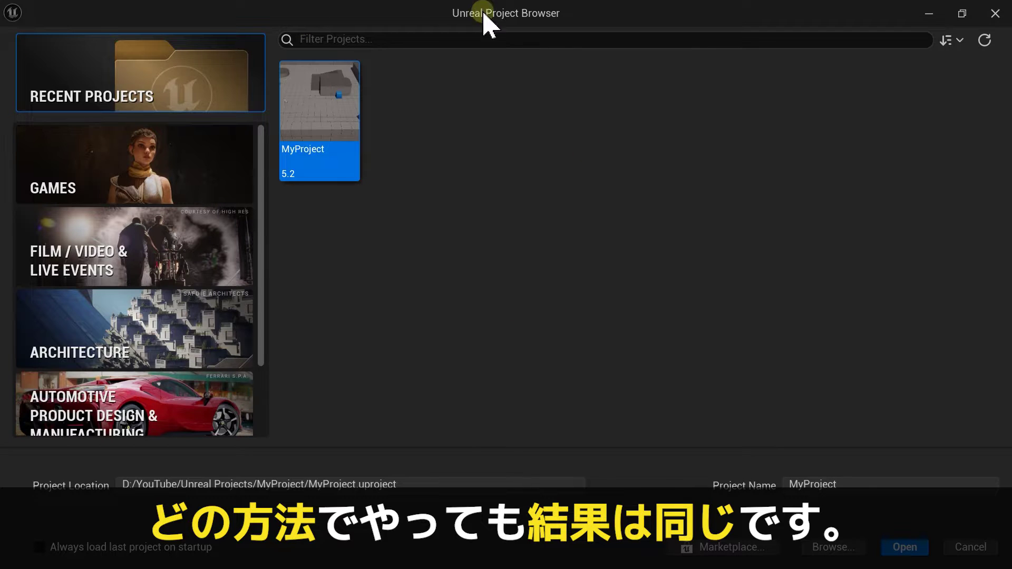
left_click(904, 549)
left_click(589, 332)
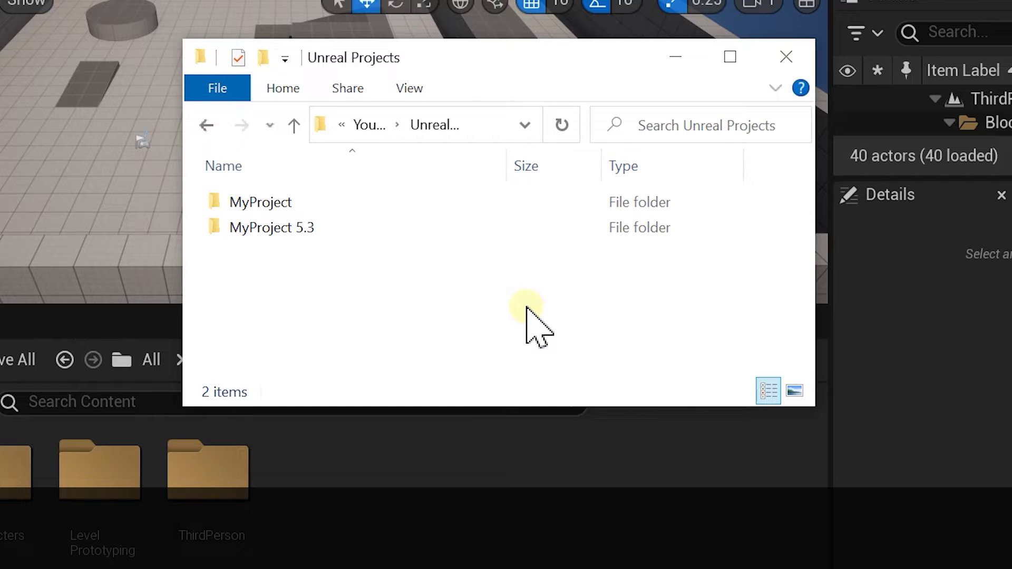
Rename the original MyProject folder to 'MyProject 5.2'.
left_click(275, 202)
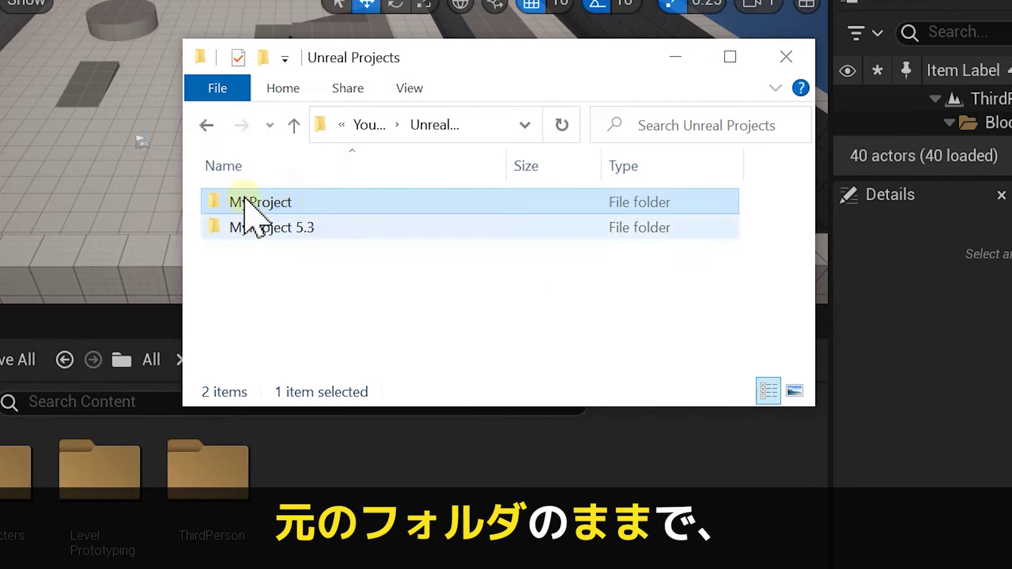
left_click(345, 268)
left_click(288, 228)
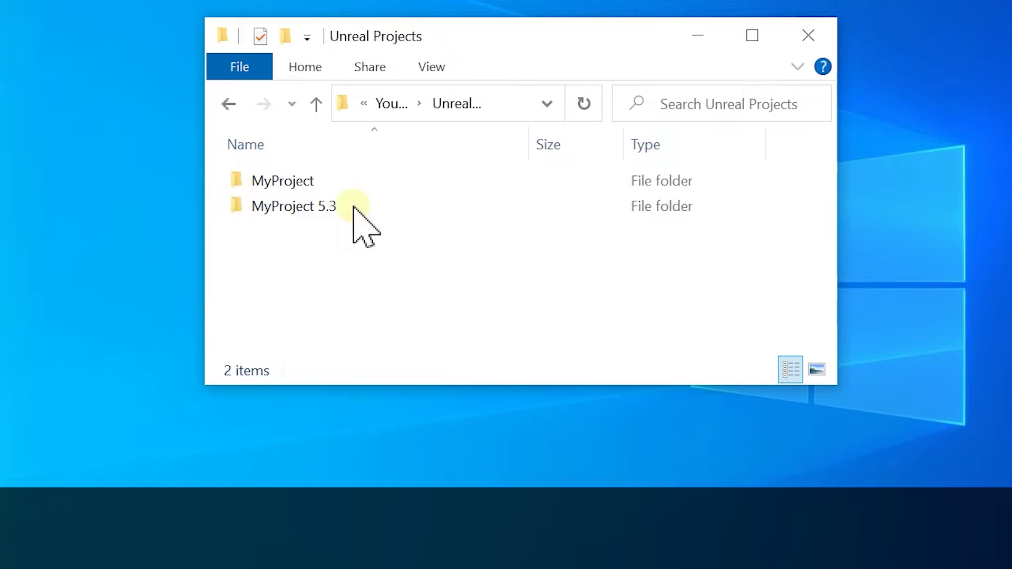
left_click(315, 176)
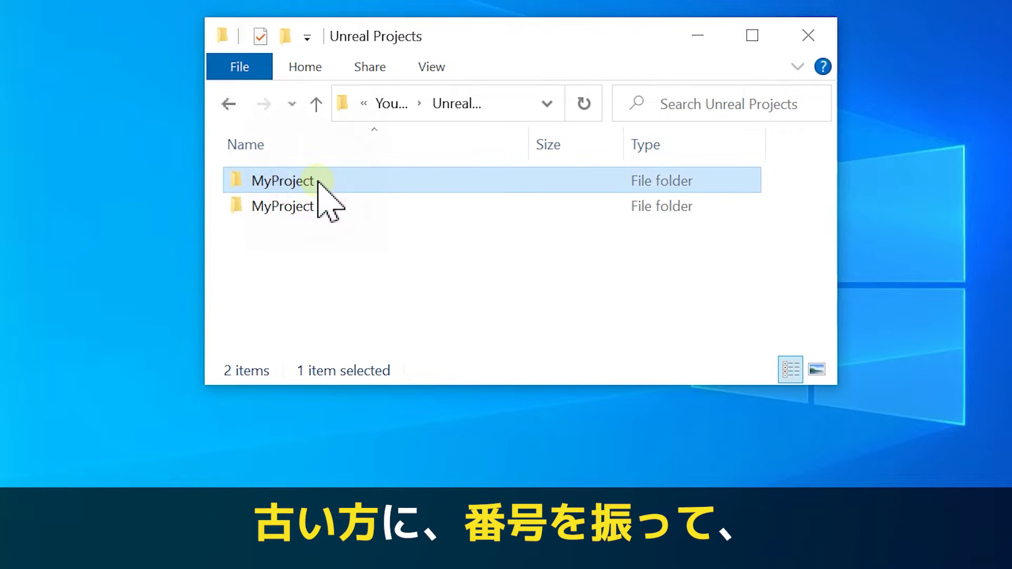
key("F2")
key("Return")
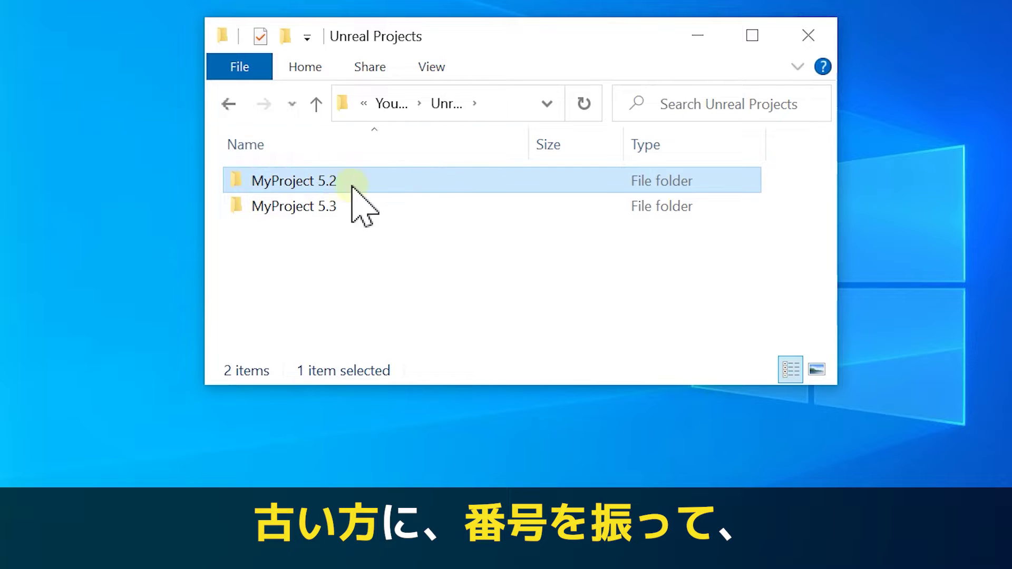
left_click(403, 247)
Rename the 'MyProject 5.3' folder to 'MyProject', leaving 'MyProject 5.2' unchanged.
left_click(339, 205)
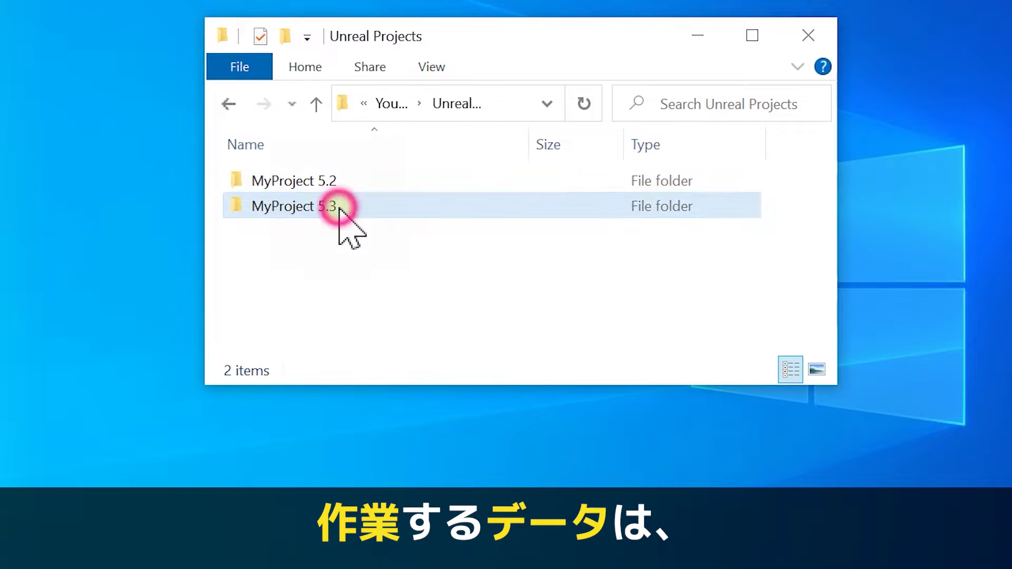
left_click(346, 206)
key("BackSpace")
left_click(384, 205)
left_click(400, 279)
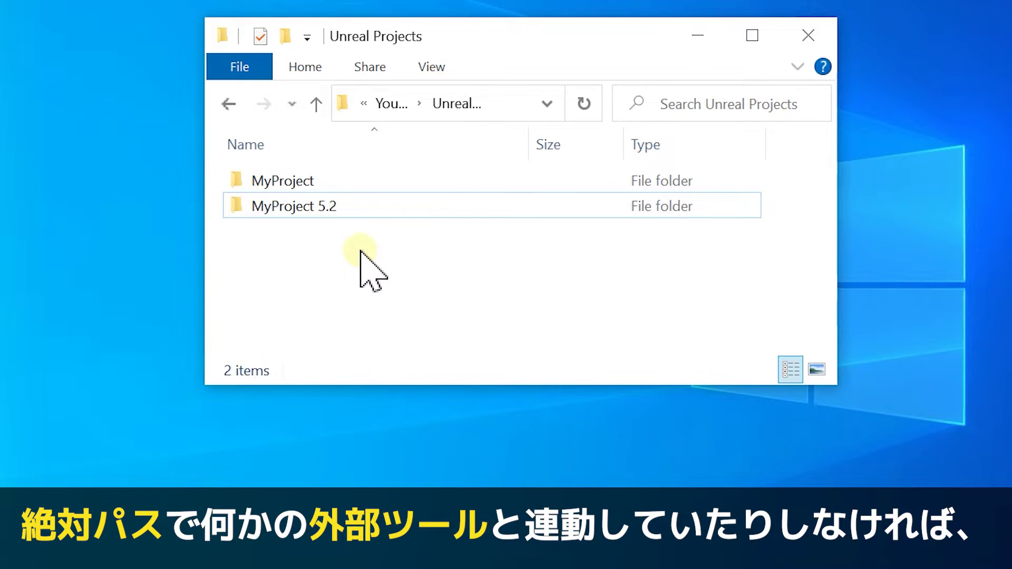
left_click(325, 209)
left_click(327, 208)
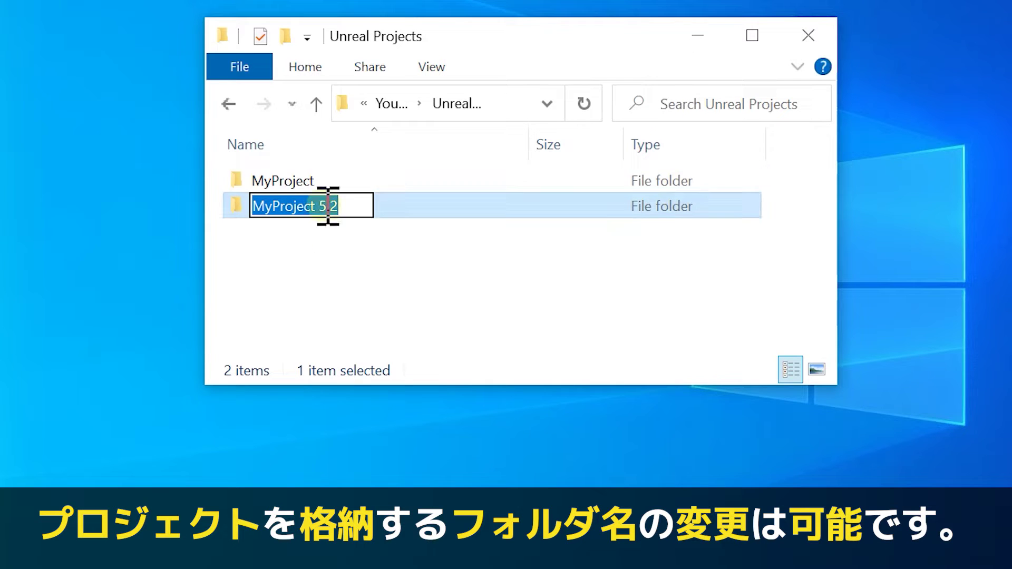
left_click(336, 247)
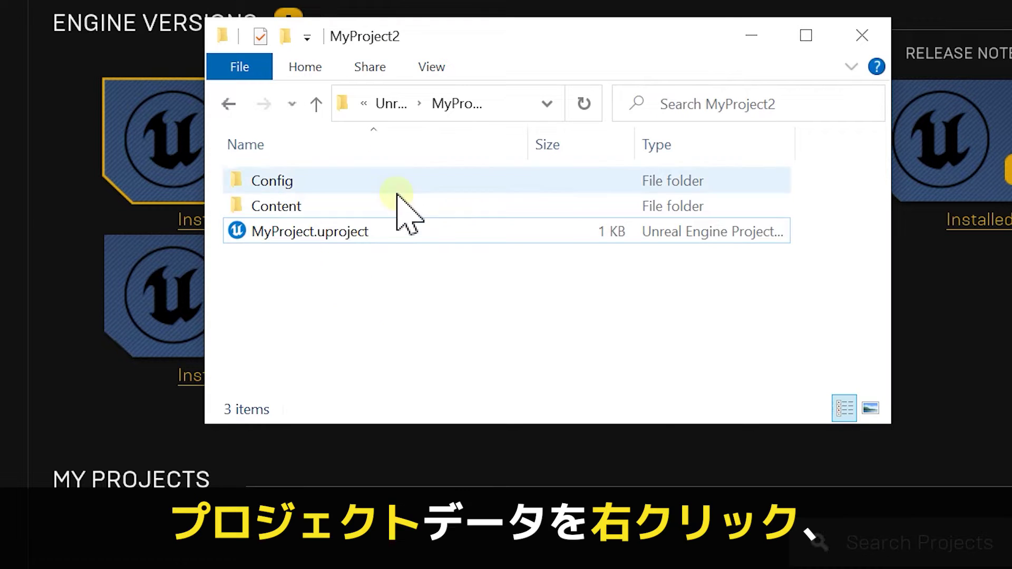
right_click(319, 227)
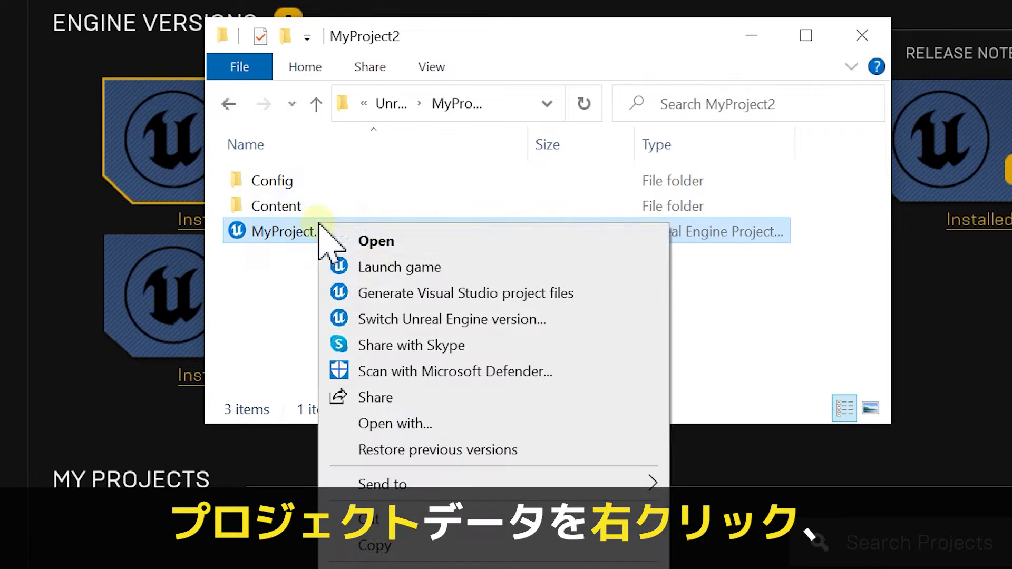
Try setting MyProject.uproject's engine version to 5.3 through Switch Unreal Engine version.
left_click(532, 320)
left_click(517, 281)
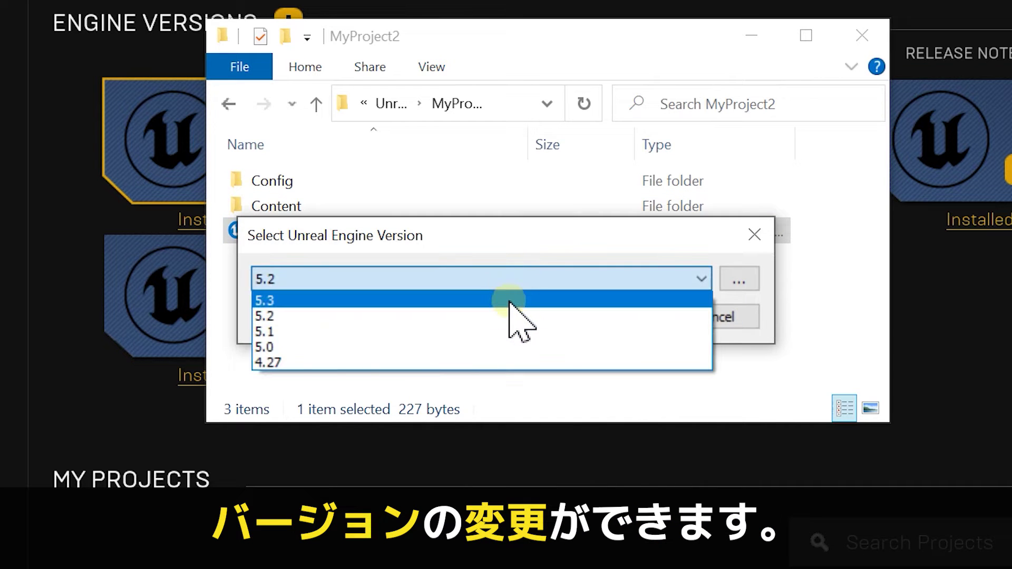
left_click(509, 301)
left_click(611, 316)
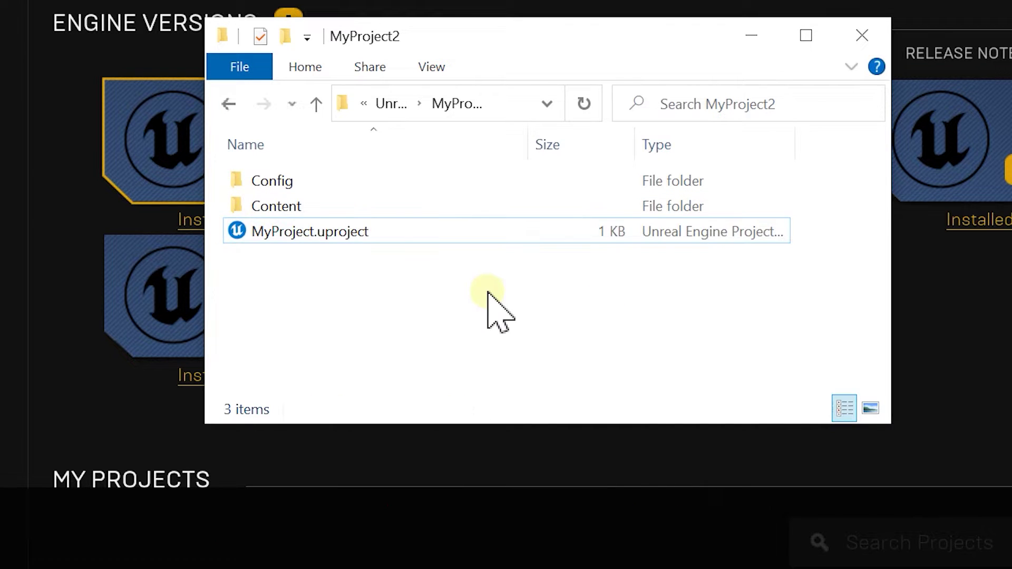
right_click(360, 237)
left_click(432, 330)
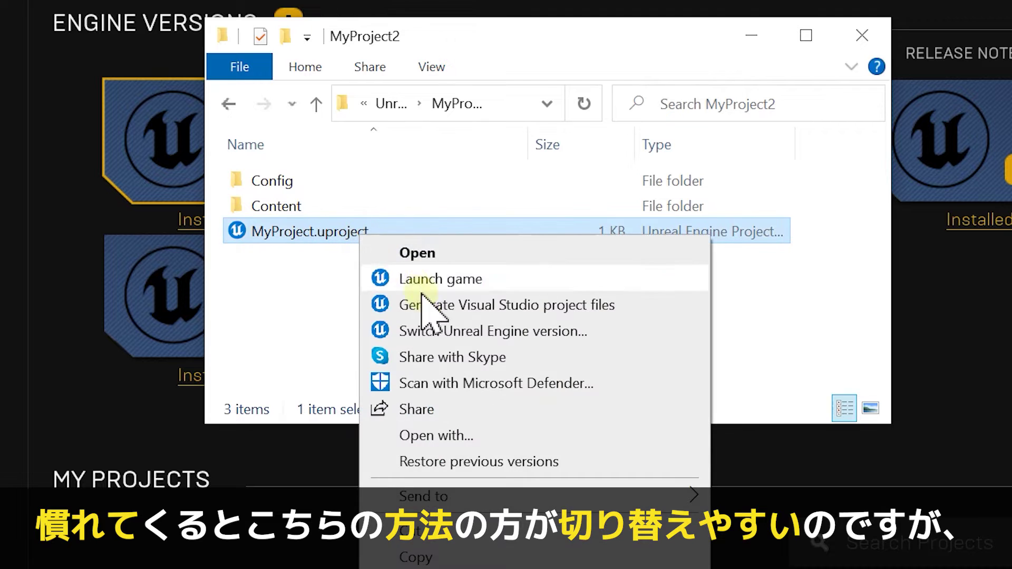
left_click(492, 277)
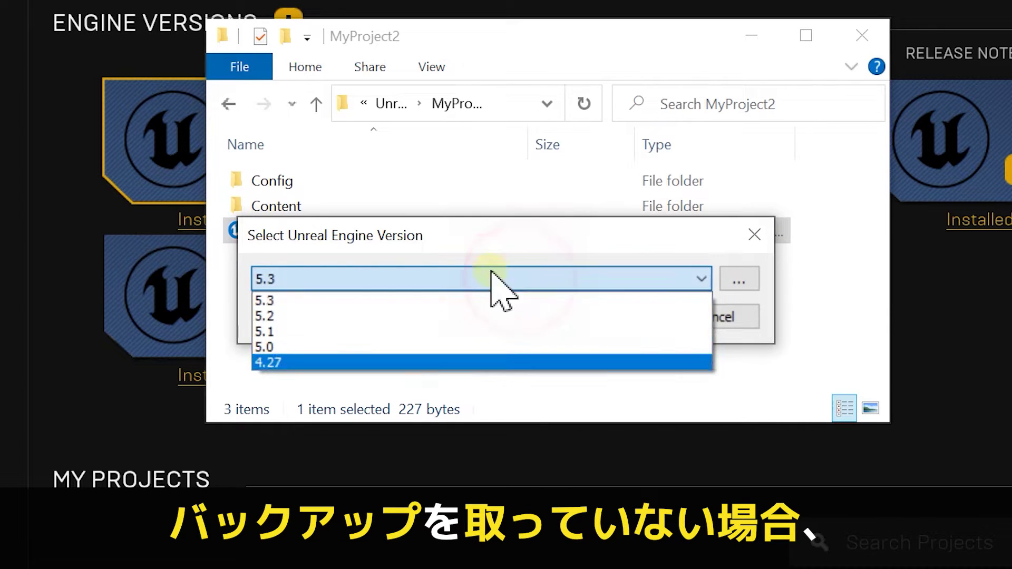
left_click(479, 274)
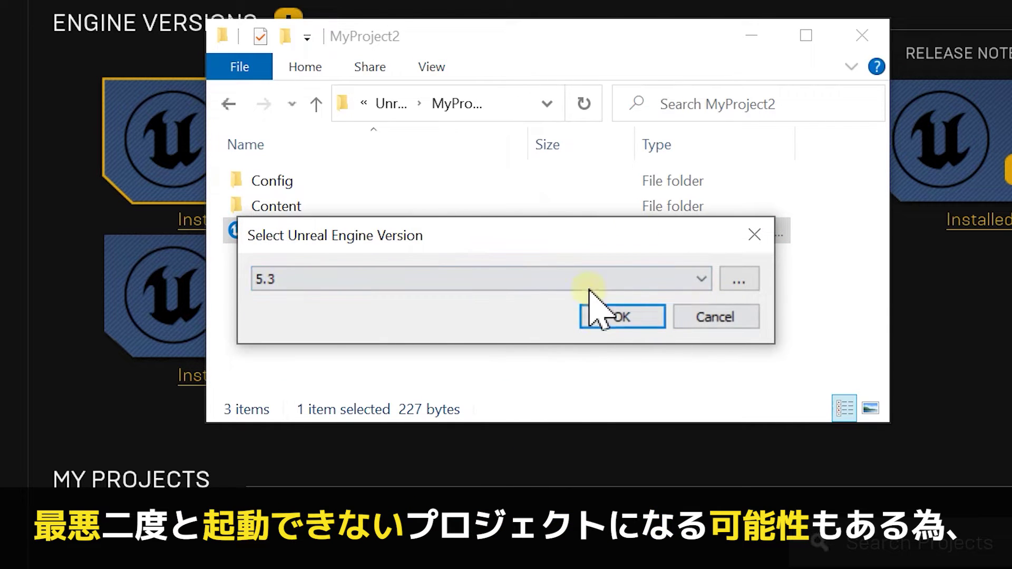
left_click(749, 317)
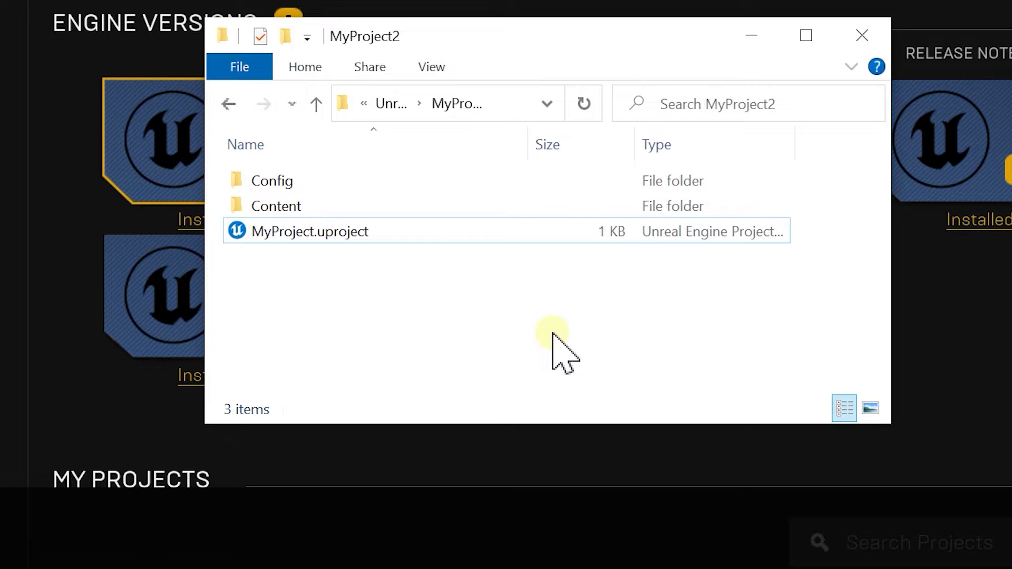
Confirm MyProject.uproject targets engine 5.3, then launch UE 5.3.2 from the launcher.
right_click(304, 233)
left_click(405, 324)
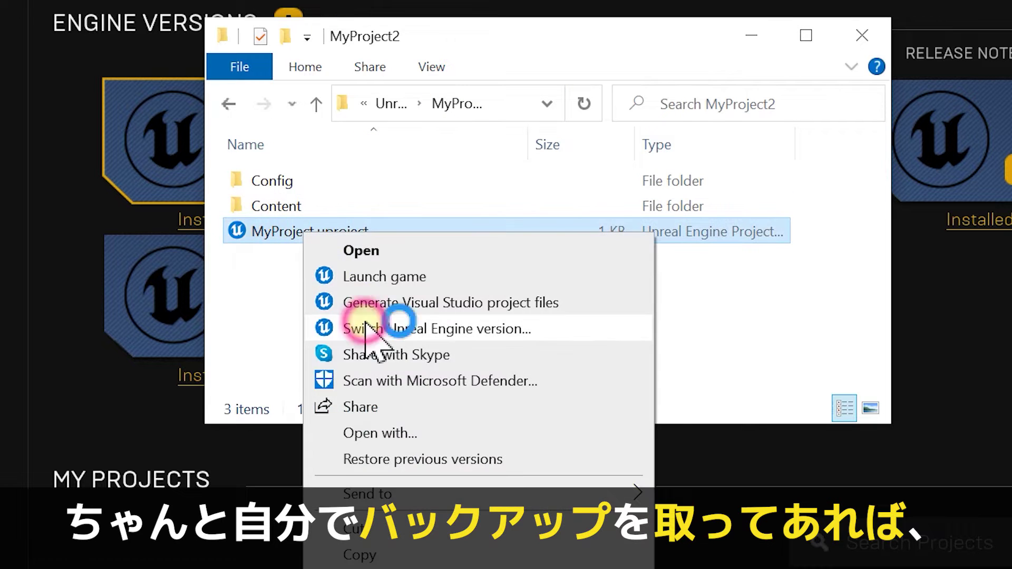
left_click(480, 278)
left_click(579, 300)
left_click(627, 316)
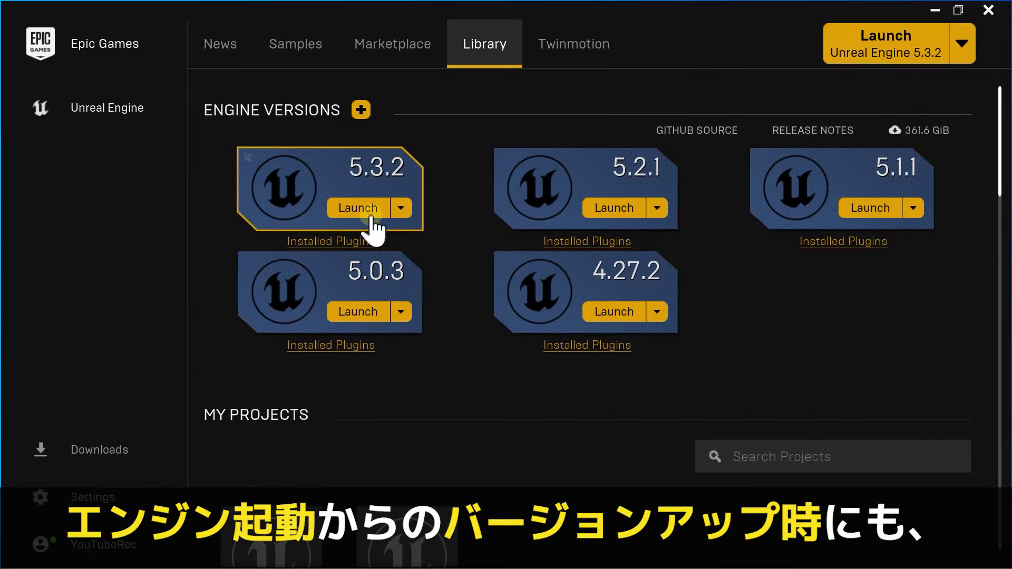
left_click(363, 210)
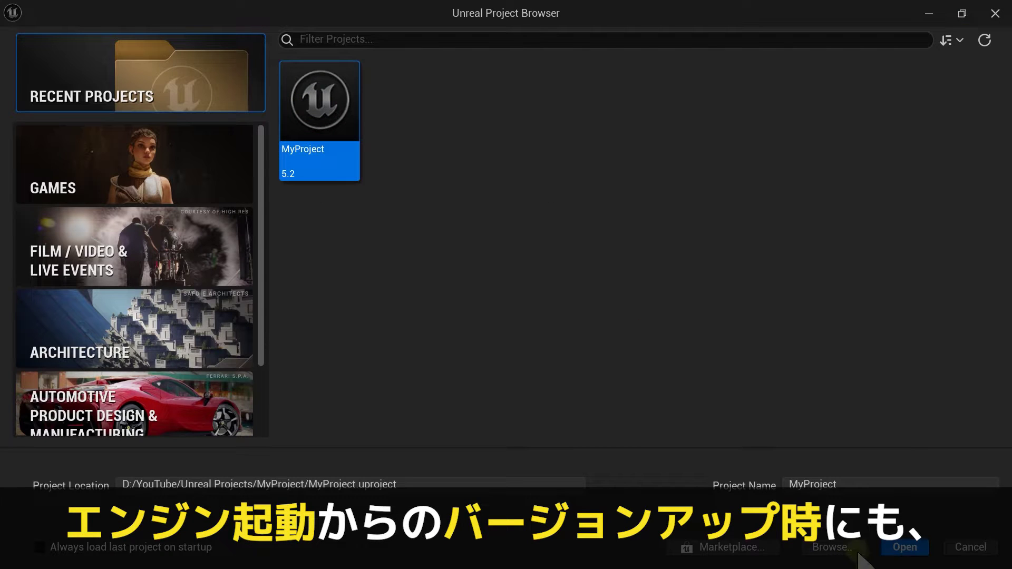
Open MyProject and expand More Options in the Convert Project prompt.
left_click(900, 549)
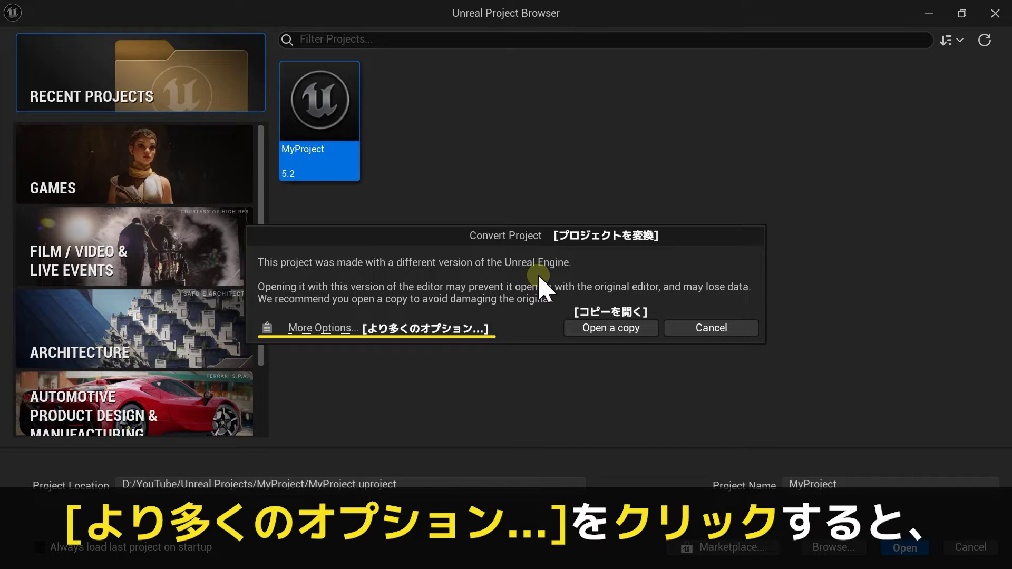
left_click(324, 334)
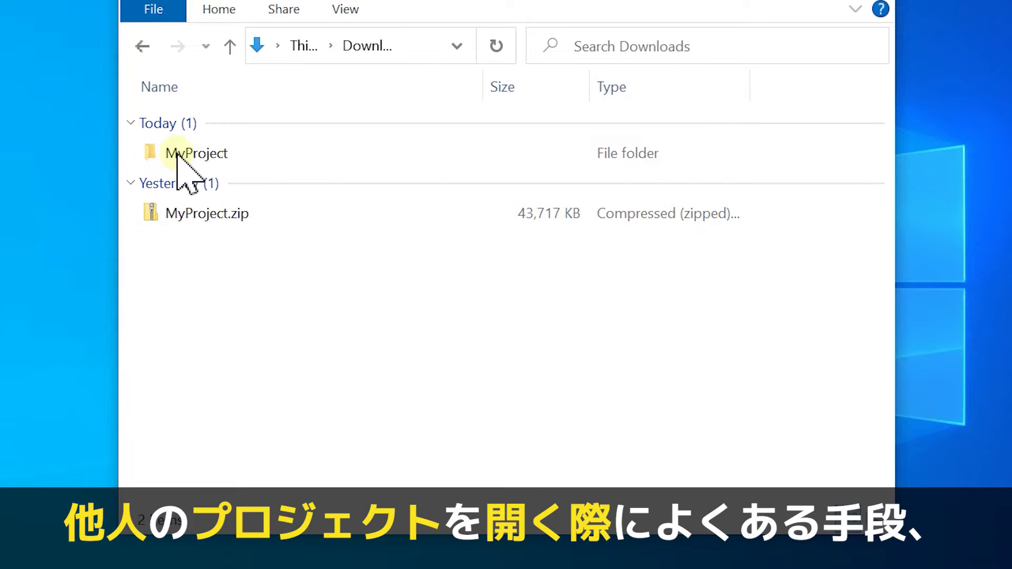
Open the downloaded MyProject.uproject with engine 5.3 and open it from the Project Browser.
double_click(177, 153)
left_click(352, 254)
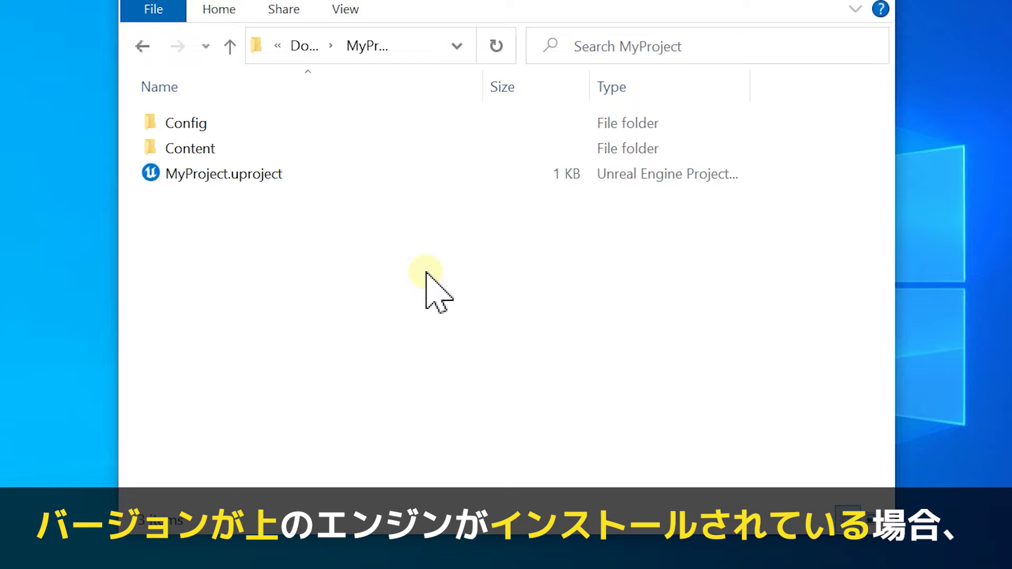
double_click(267, 173)
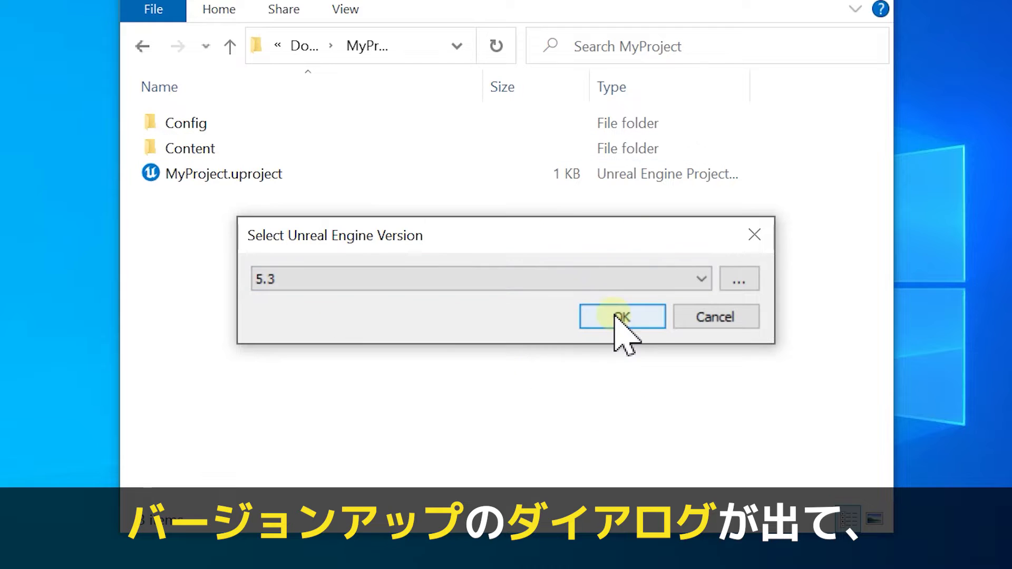
left_click(615, 316)
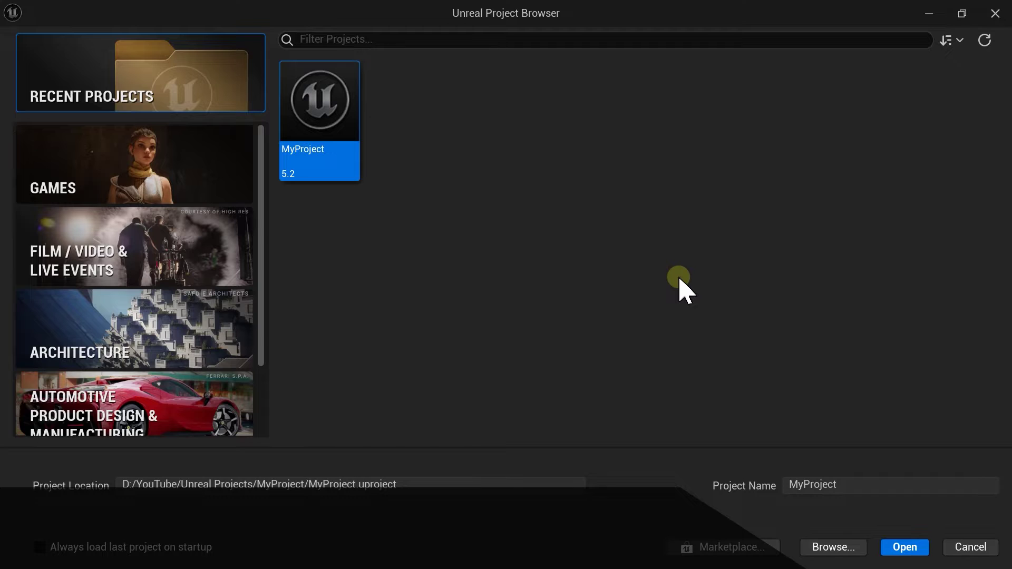
left_click(909, 548)
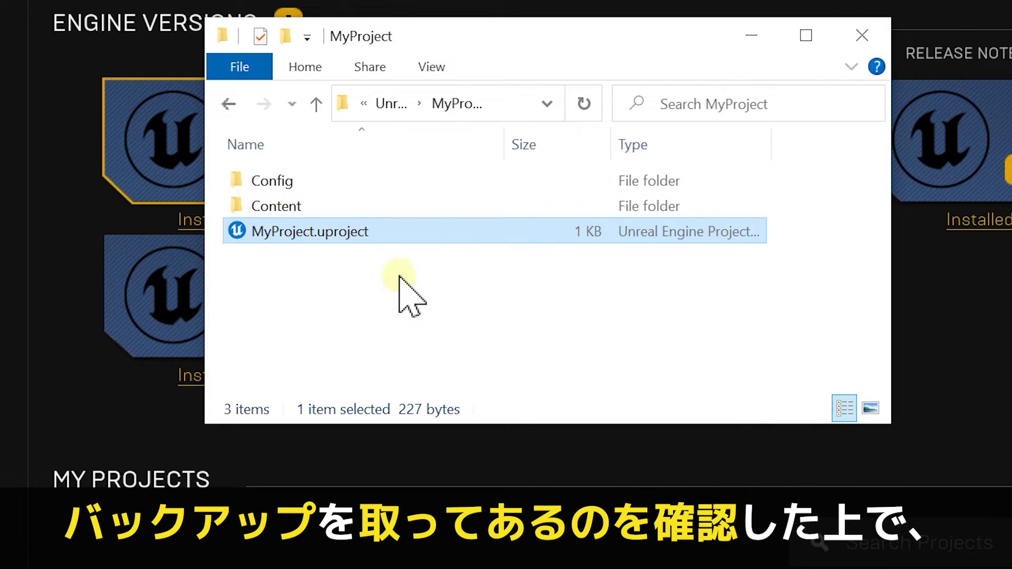
Switch MyProject.uproject's engine version to 5.3 from its context menu.
right_click(310, 231)
left_click(334, 323)
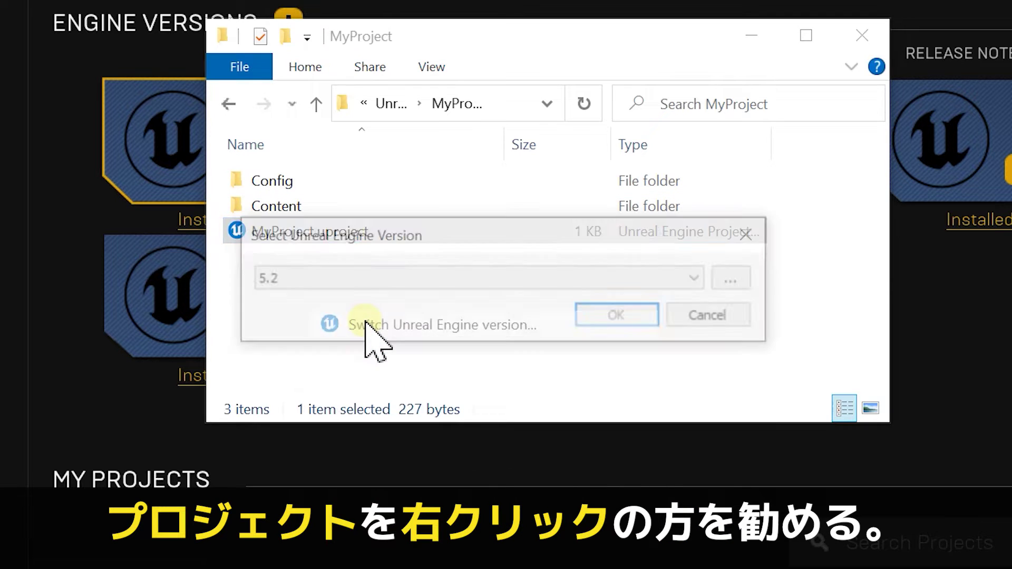
left_click(502, 282)
left_click(502, 300)
left_click(617, 321)
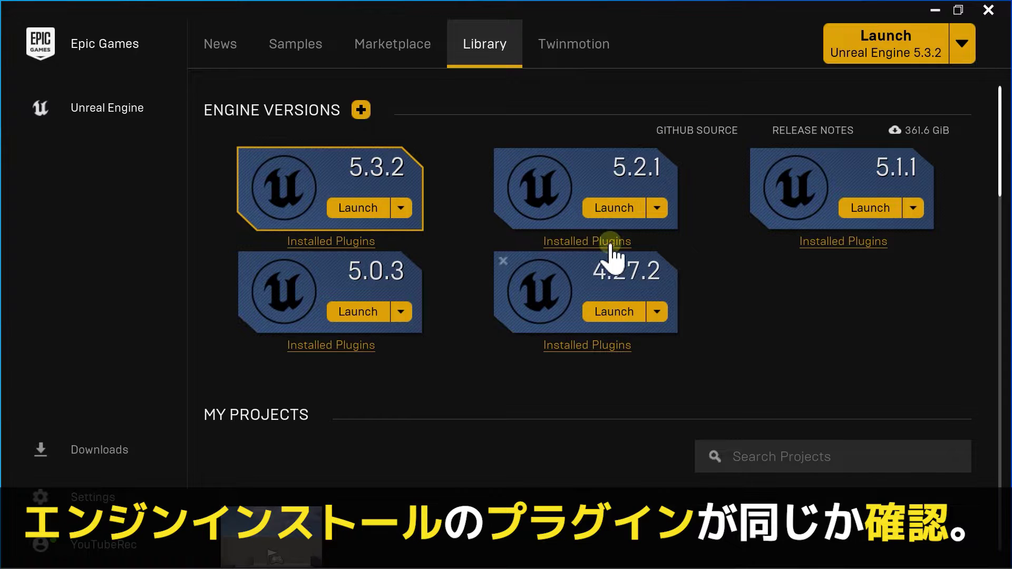
Review the installed plugin lists for engines 5.2.1 and 5.3.2.
left_click(592, 241)
left_click(521, 367)
left_click(338, 236)
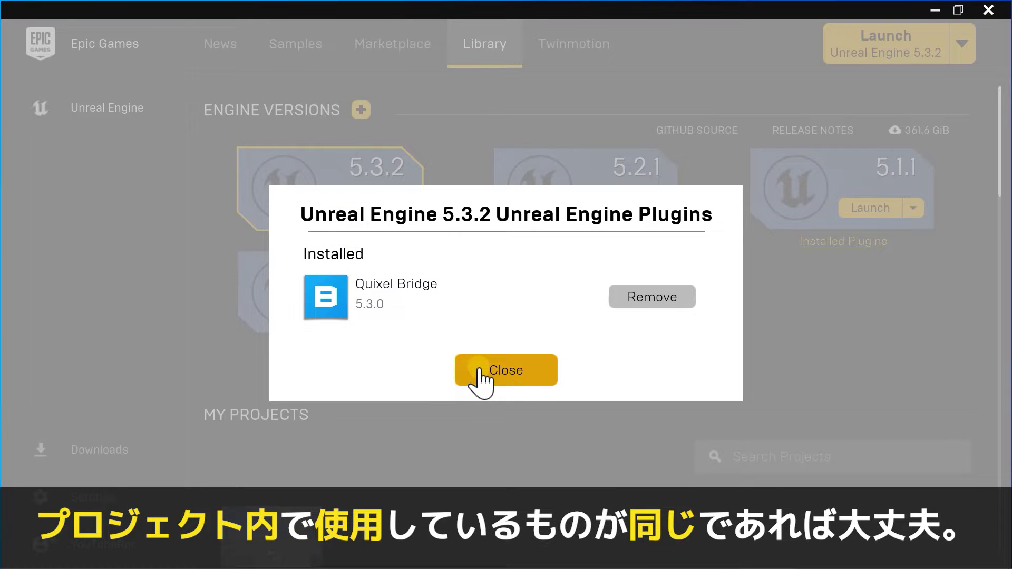
left_click(478, 375)
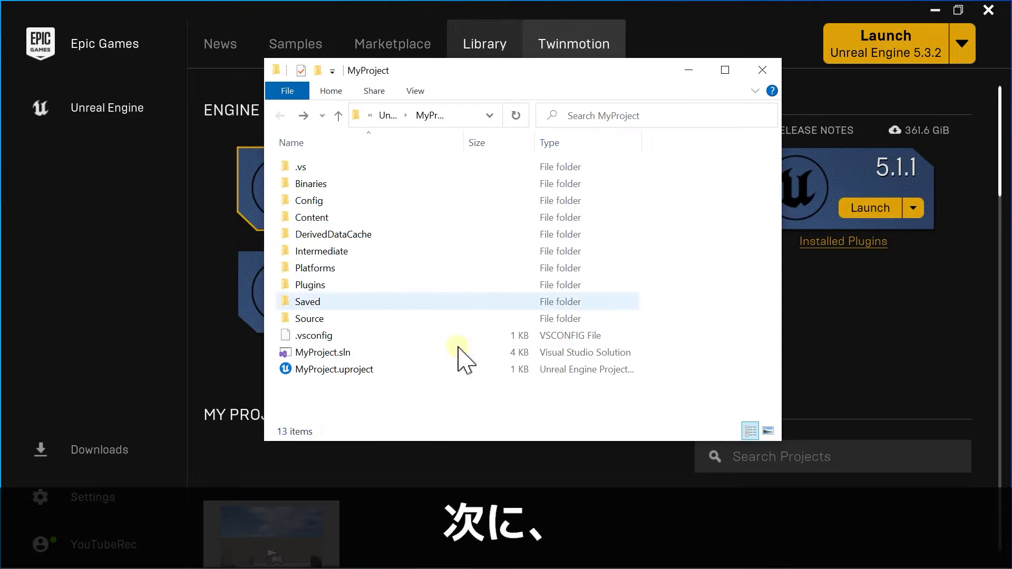
Open the latest KawaiiPhysics 20230915-v1.13.0 release page.
left_click(315, 285)
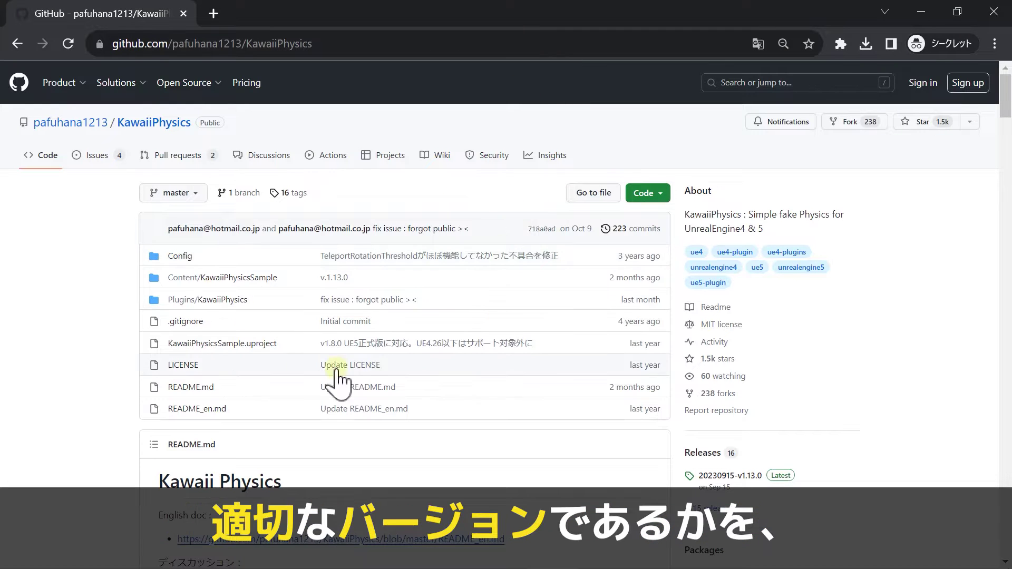
scroll(576, 361, "down", 3)
left_click(722, 378)
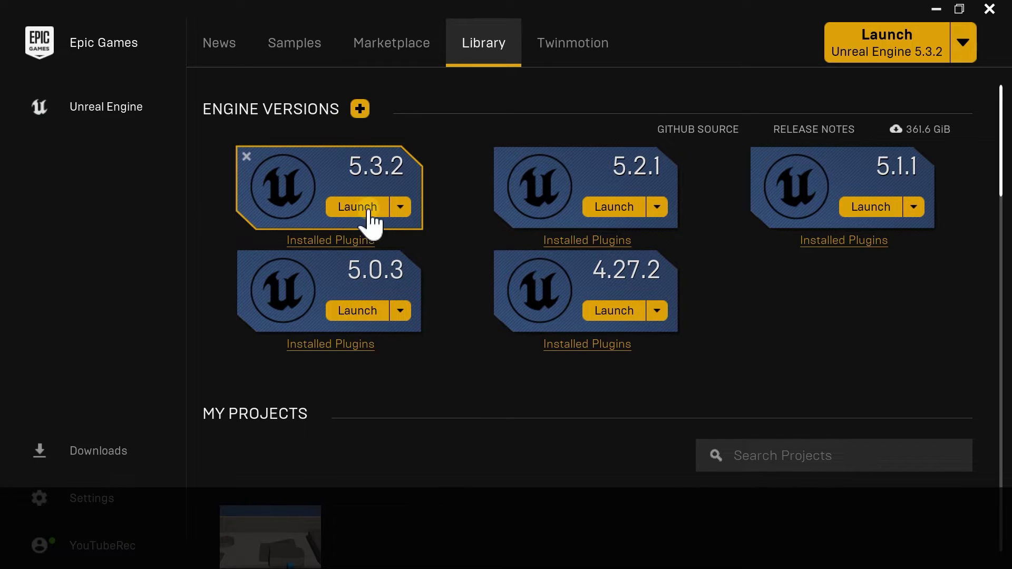
Create a C++ Third Person project named TPT_53 in UE 5.3.2.
left_click(369, 211)
left_click(484, 98)
left_click(865, 340)
left_click(995, 487)
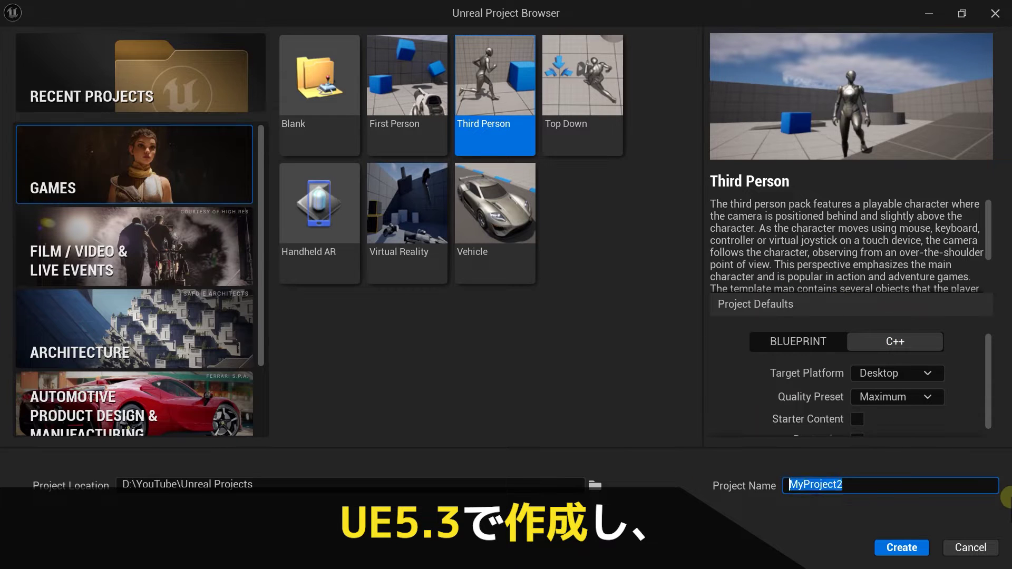
left_click(902, 548)
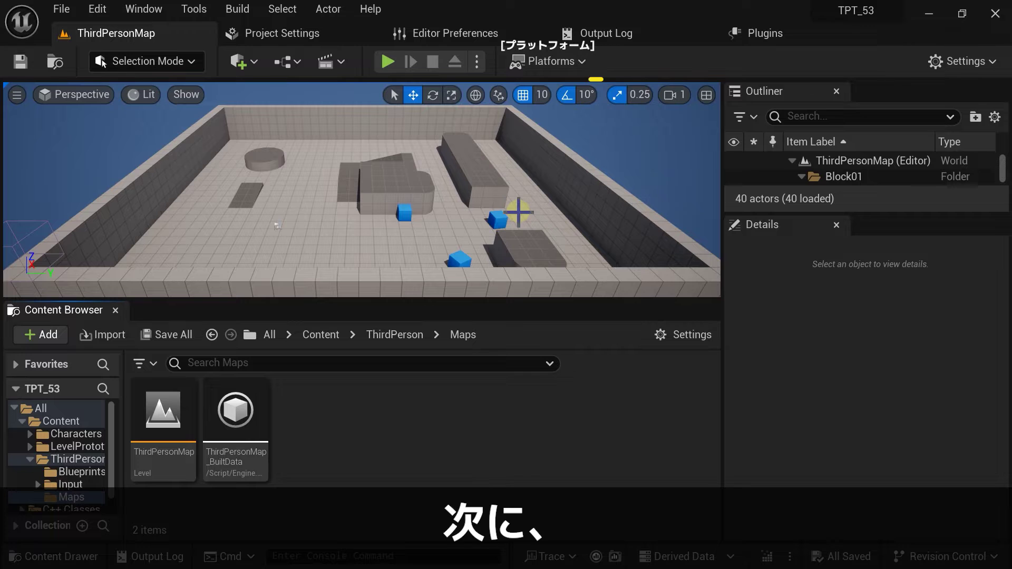
Set the Windows build configuration to Shipping.
left_click(542, 61)
mouse_move(690, 264)
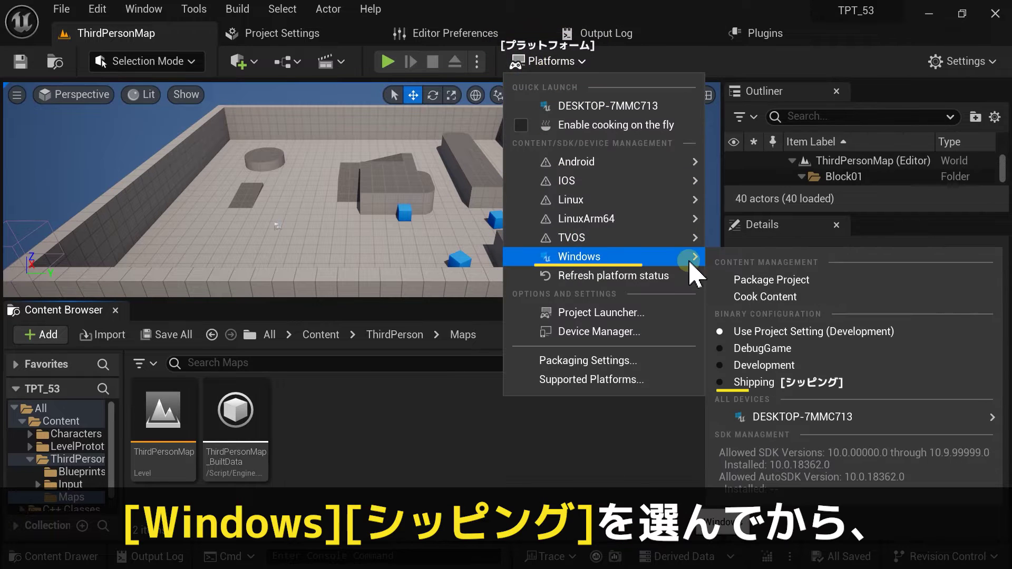
left_click(769, 382)
Package TPT_53 for Windows into the 20231204 folder.
left_click(551, 61)
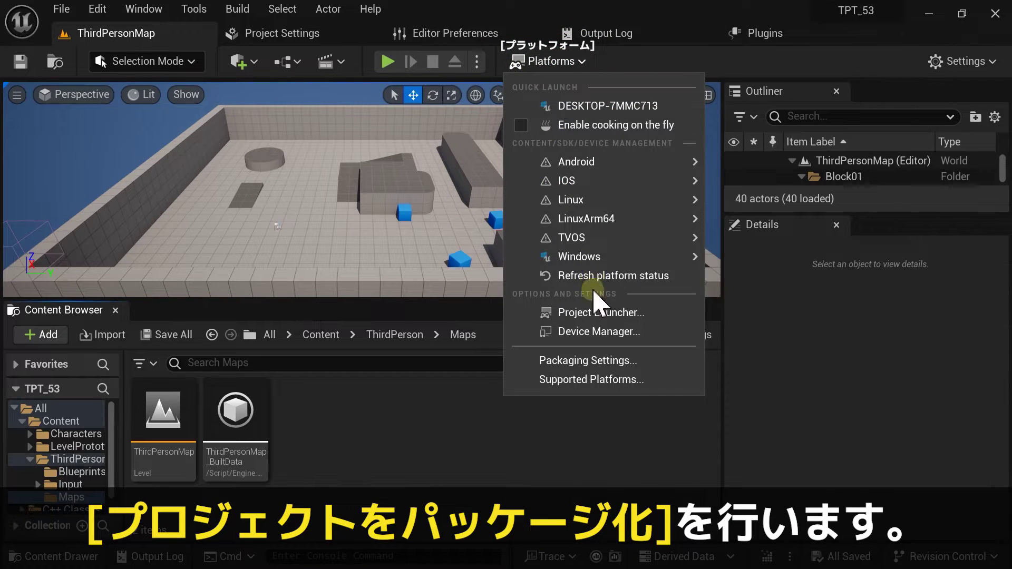
mouse_move(684, 257)
left_click(790, 285)
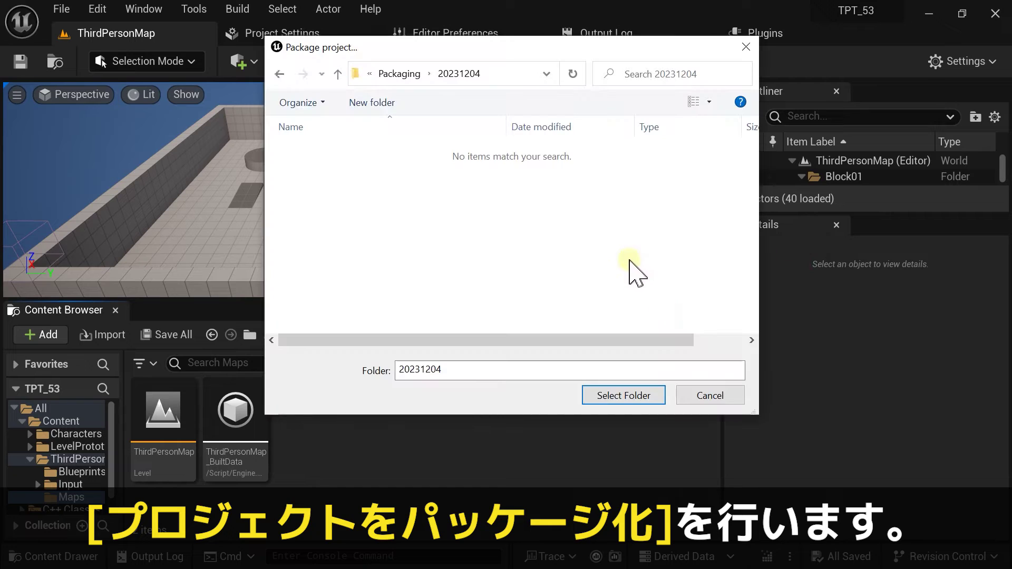
left_click(606, 396)
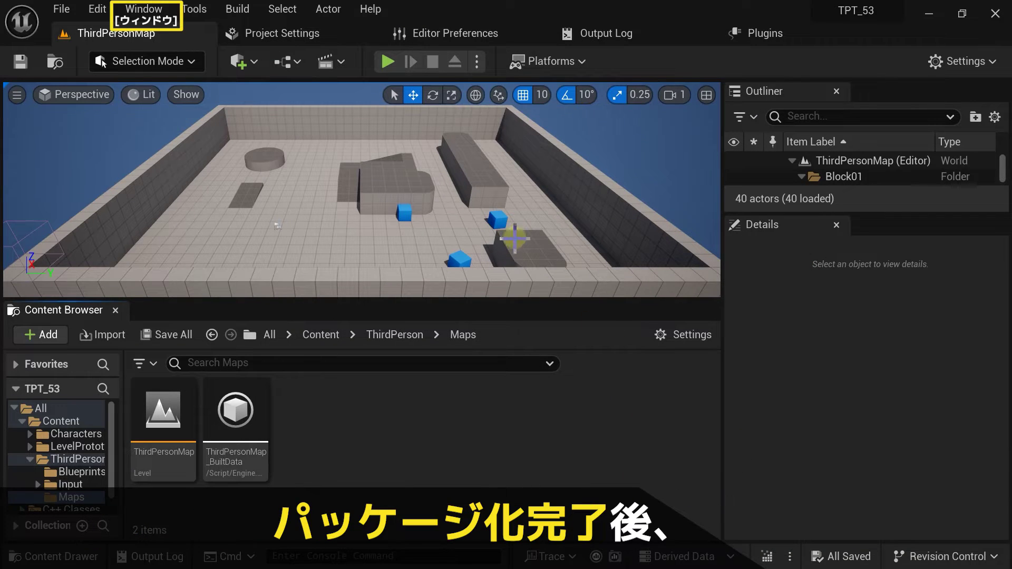
Show the Output Log and scroll through the packaging run for red or yellow lines.
left_click(147, 9)
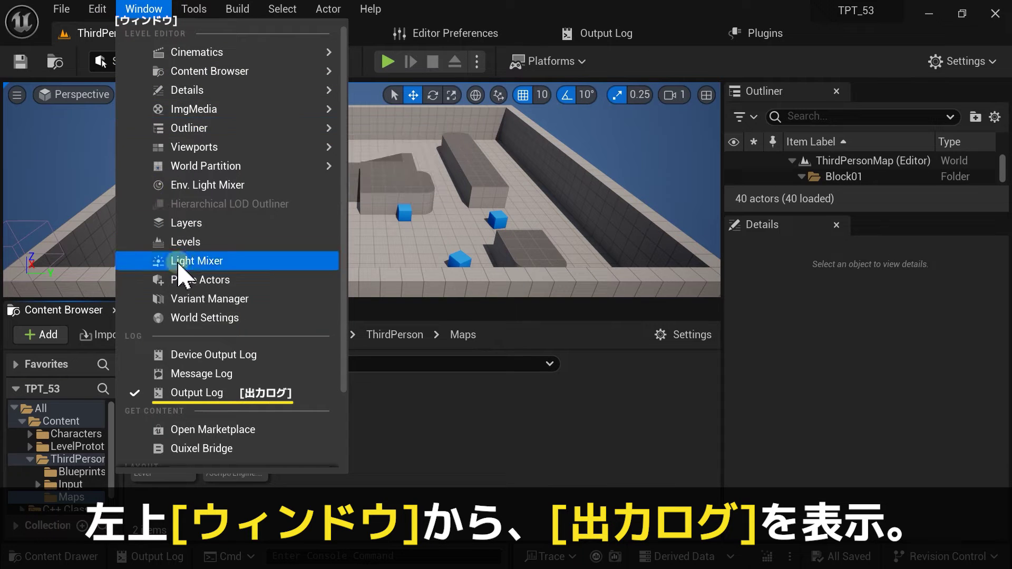
left_click(237, 394)
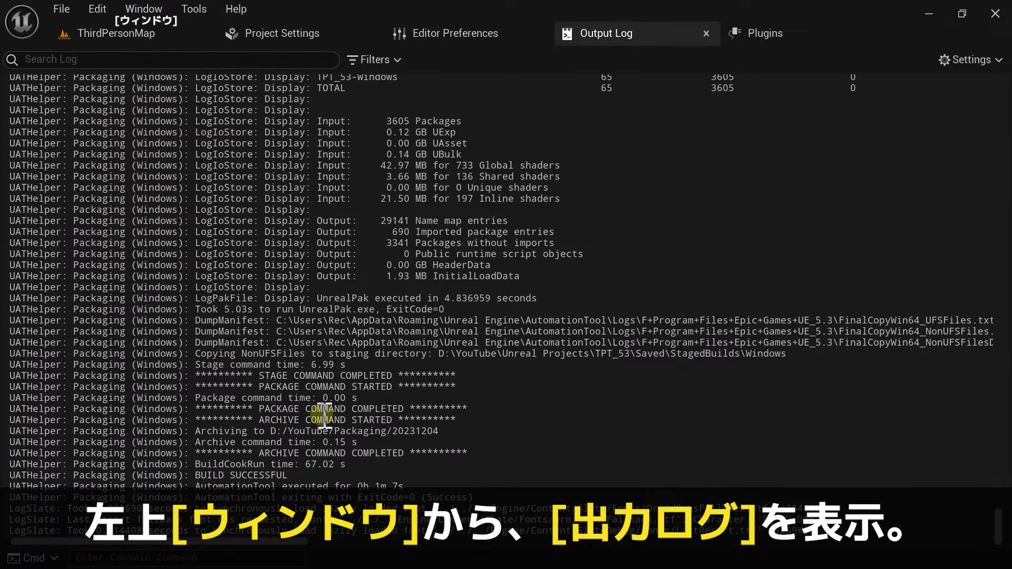
scroll(504, 461, "up", 5)
scroll(505, 458, "up", 7)
left_click_drag(998, 514, 1002, 439)
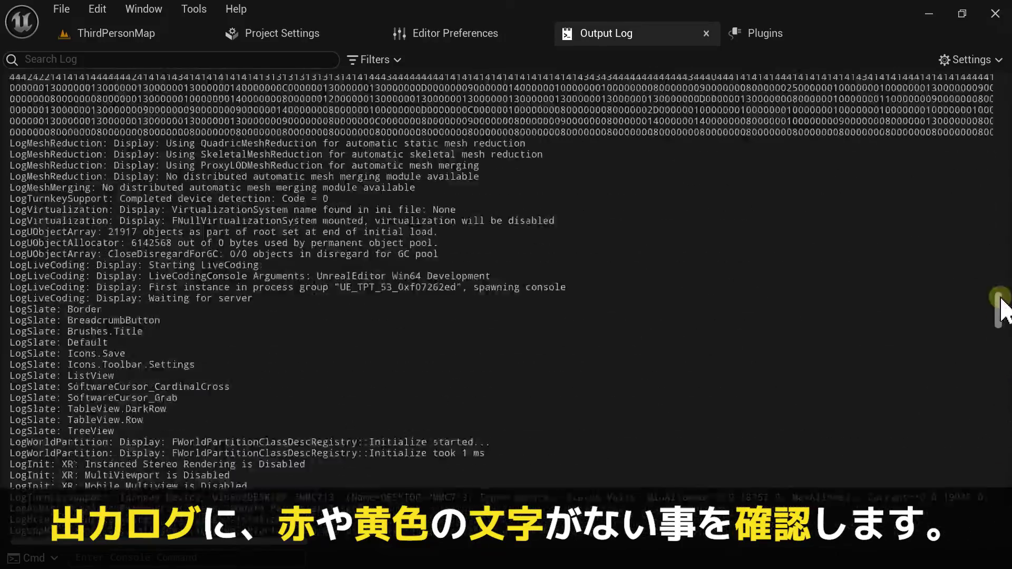
left_click_drag(1001, 440, 998, 110)
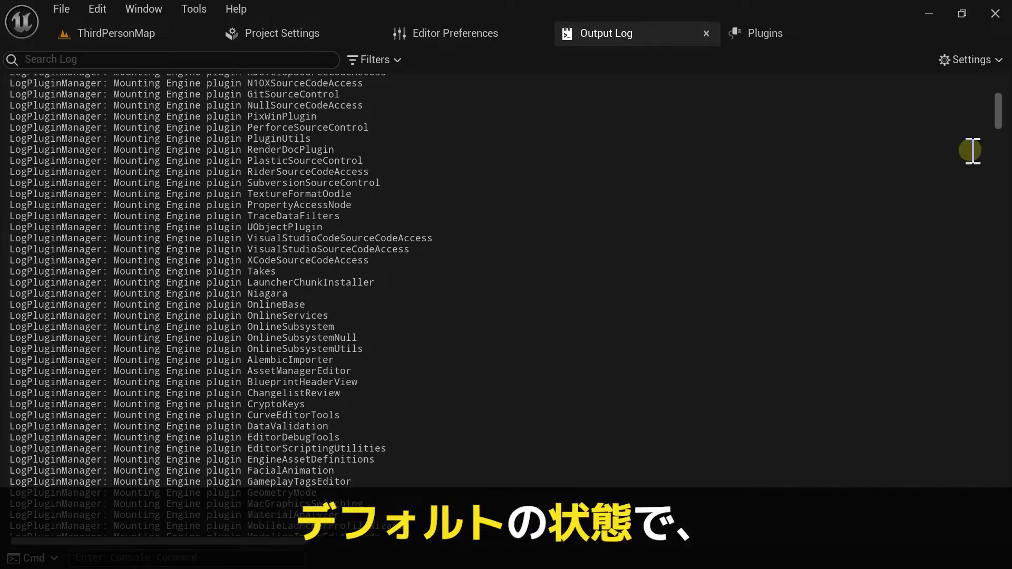
left_click_drag(997, 111, 967, 553)
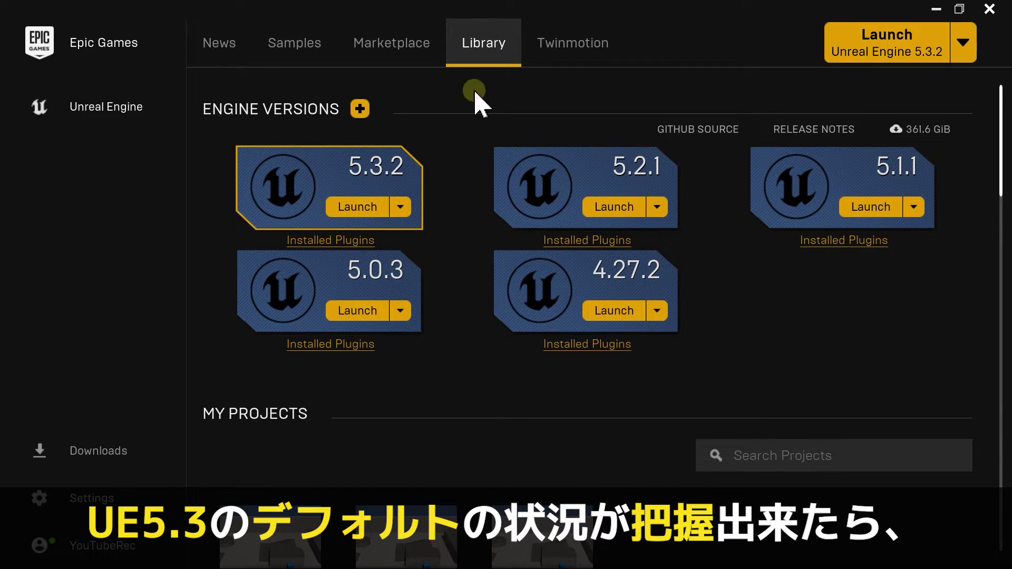
Launch Unreal Engine 5.3.2, open a converted copy of TPT_52, and show the Output Log.
left_click(363, 207)
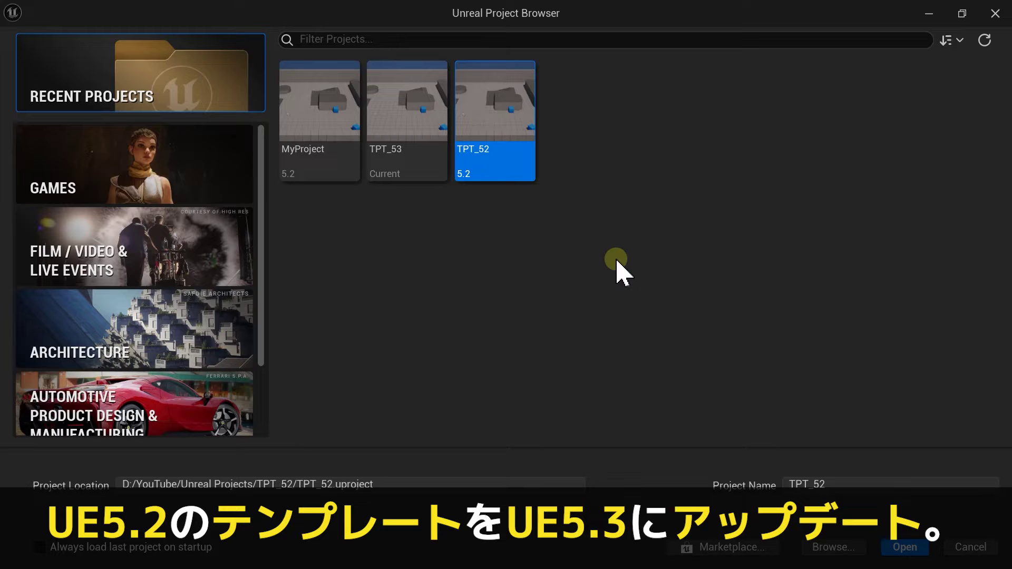
left_click(920, 550)
left_click(610, 350)
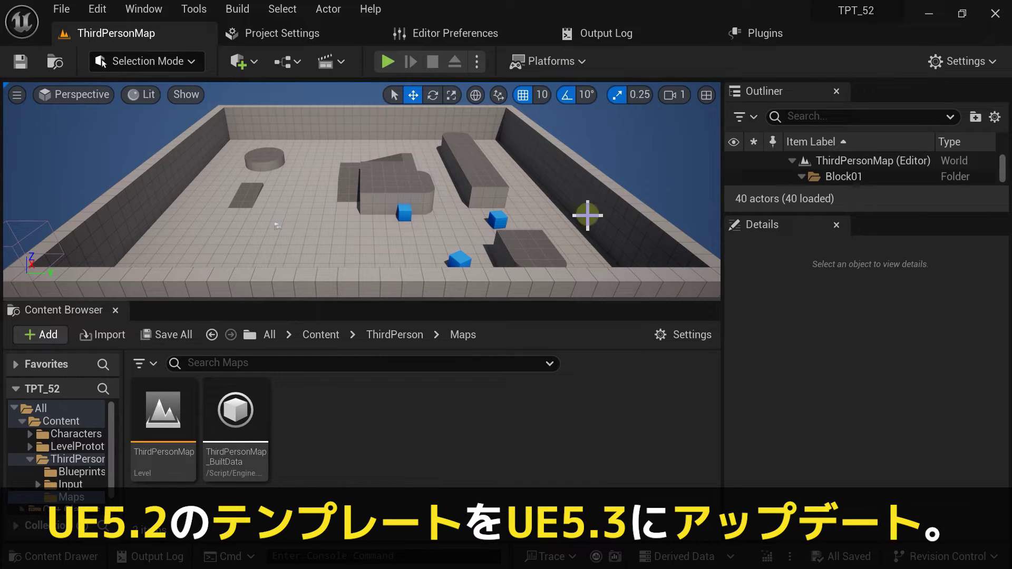
left_click(142, 9)
left_click(182, 390)
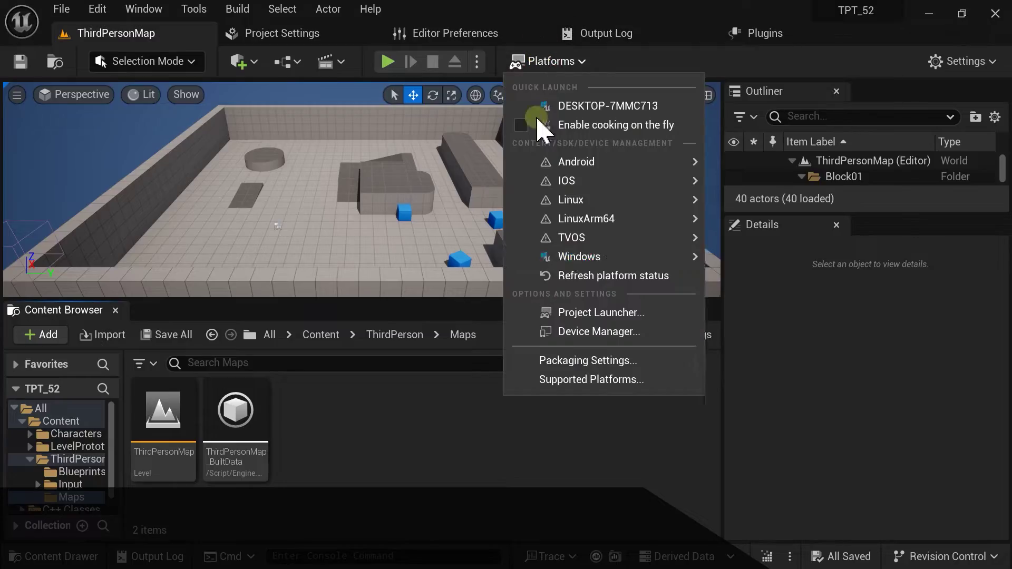
Package the TPT_52 copy for Windows into 20231204 and recheck the Output Log.
left_click(758, 282)
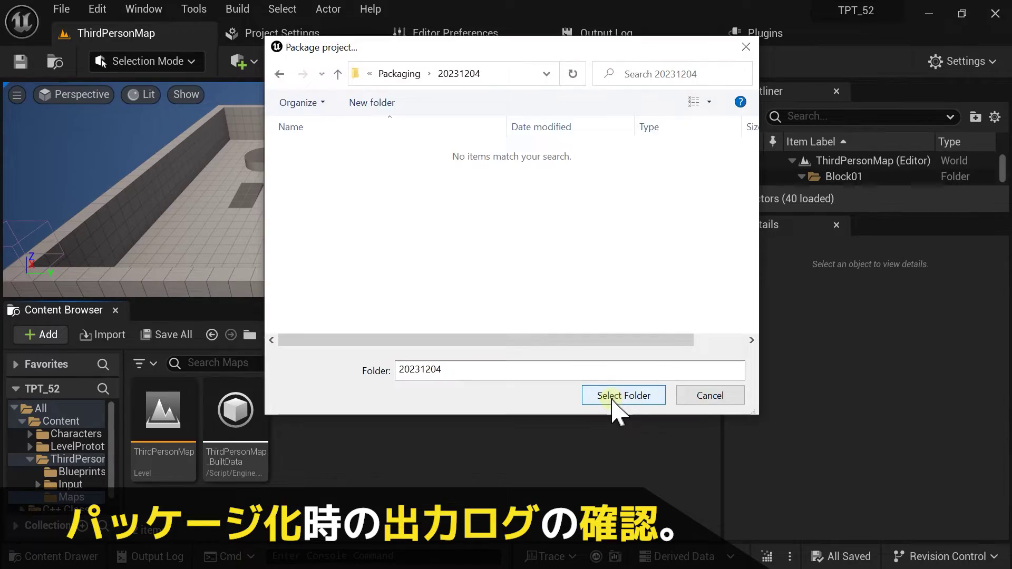
left_click(550, 401)
left_click(144, 9)
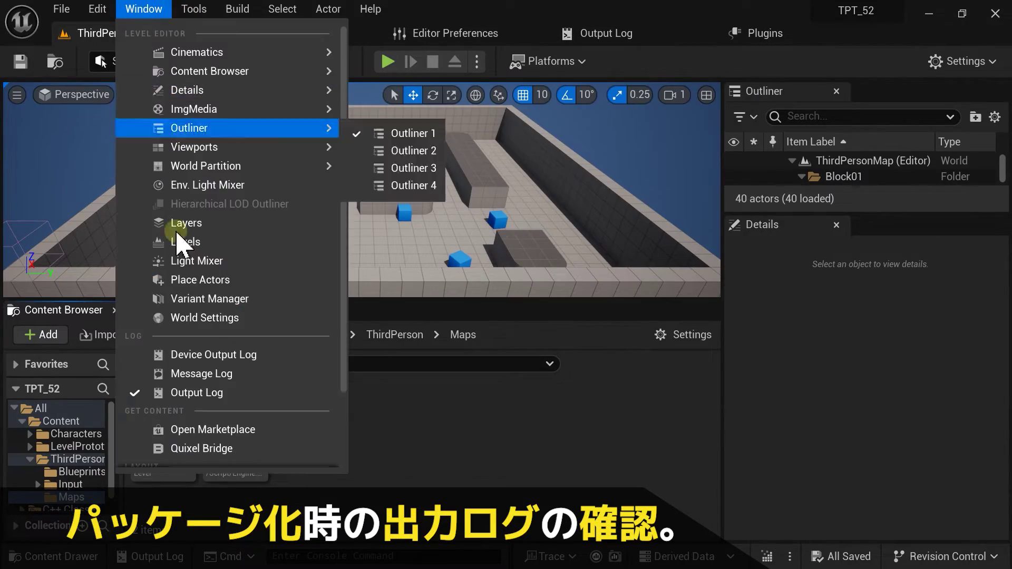
left_click(203, 390)
mouse_move(997, 527)
left_mouse_down()
mouse_move(1008, 172)
mouse_move(996, 176)
mouse_move(1000, 559)
left_mouse_up()
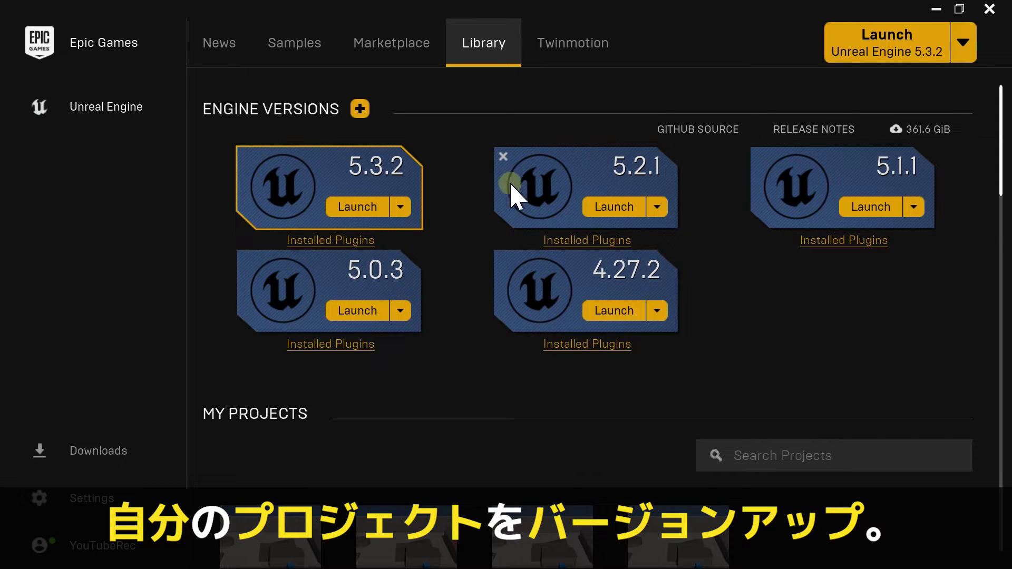
Launch Unreal Engine 5.3.2 and open a converted copy of MyProject.
left_click(363, 207)
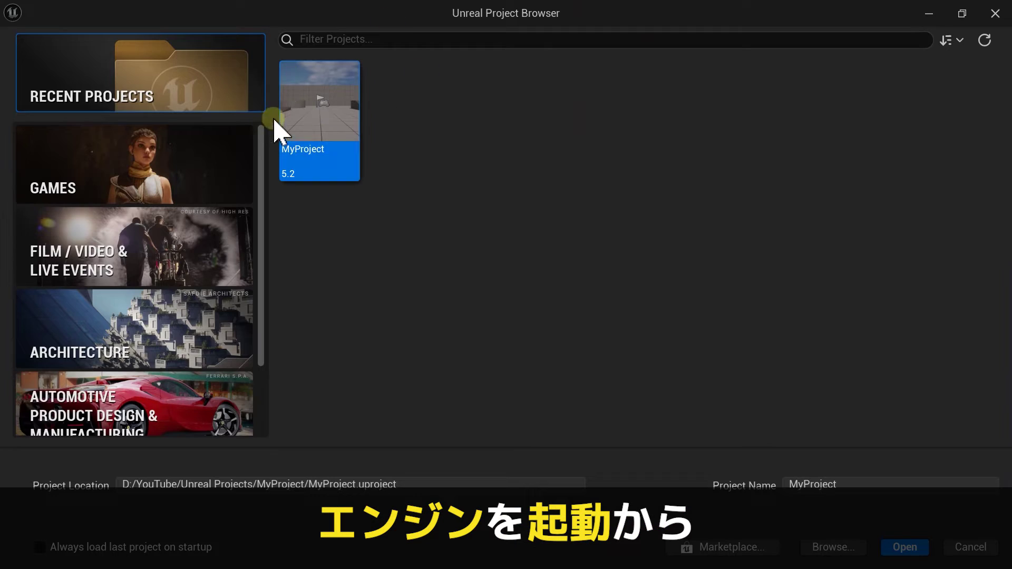
left_click(923, 548)
left_click(621, 348)
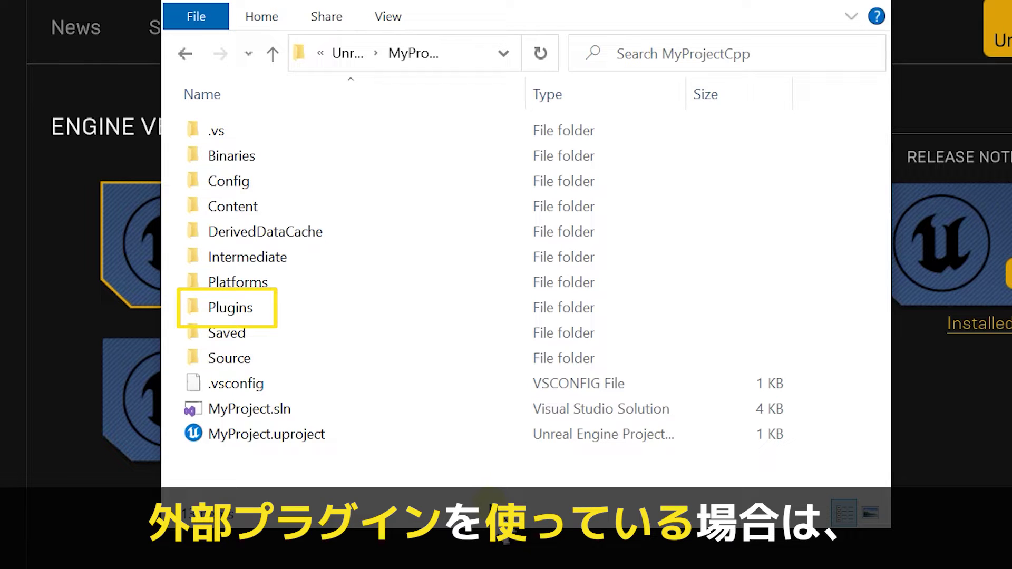
Switch MyProject.uproject to engine version 5.3 and regenerate its project files.
left_click(247, 435)
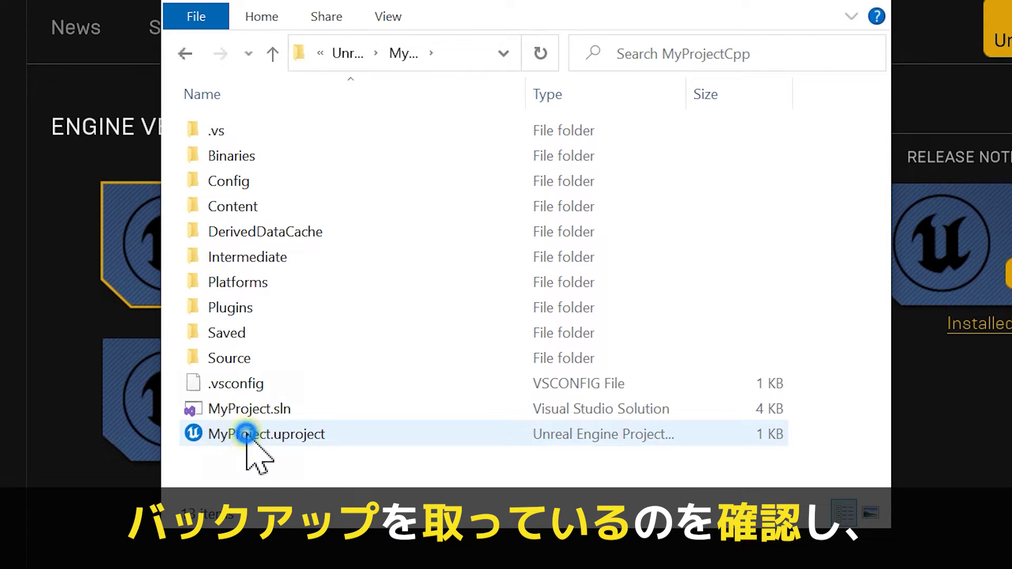
right_click(246, 435)
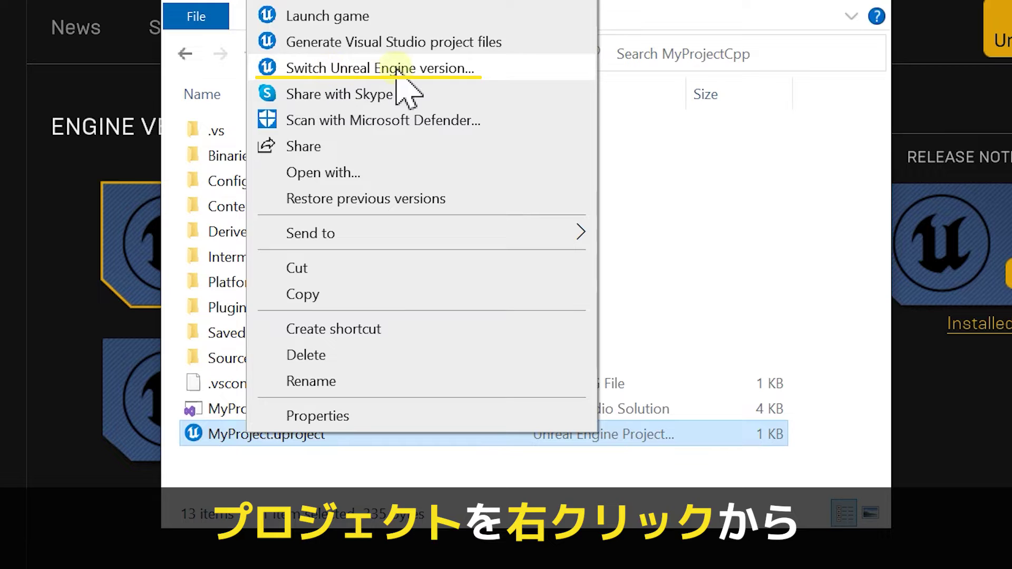
left_click(305, 69)
left_click(613, 422)
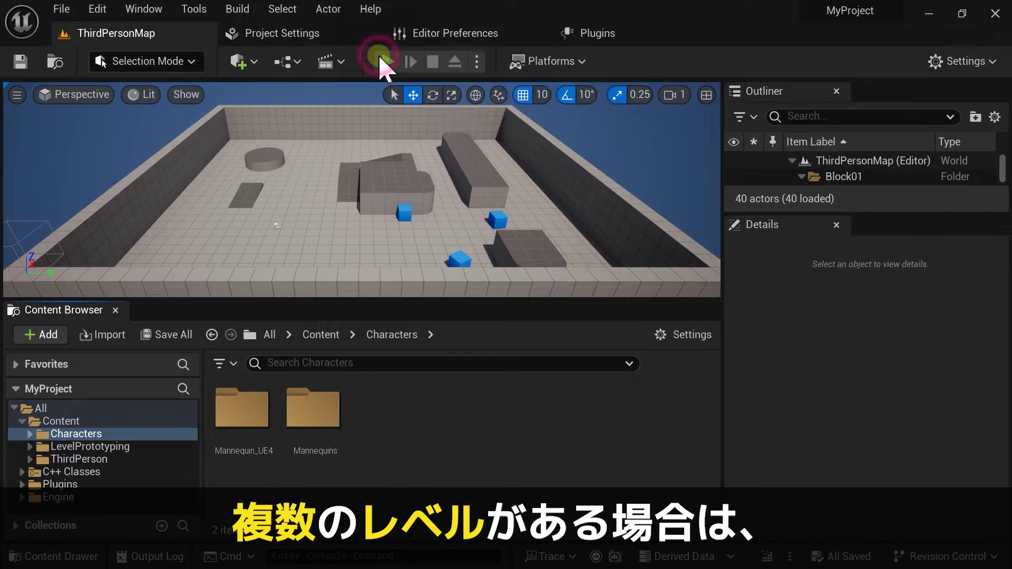
Play-test ThirdPersonMap, running and jumping the character over the blue cube, then stop.
left_click(387, 61)
key("a")
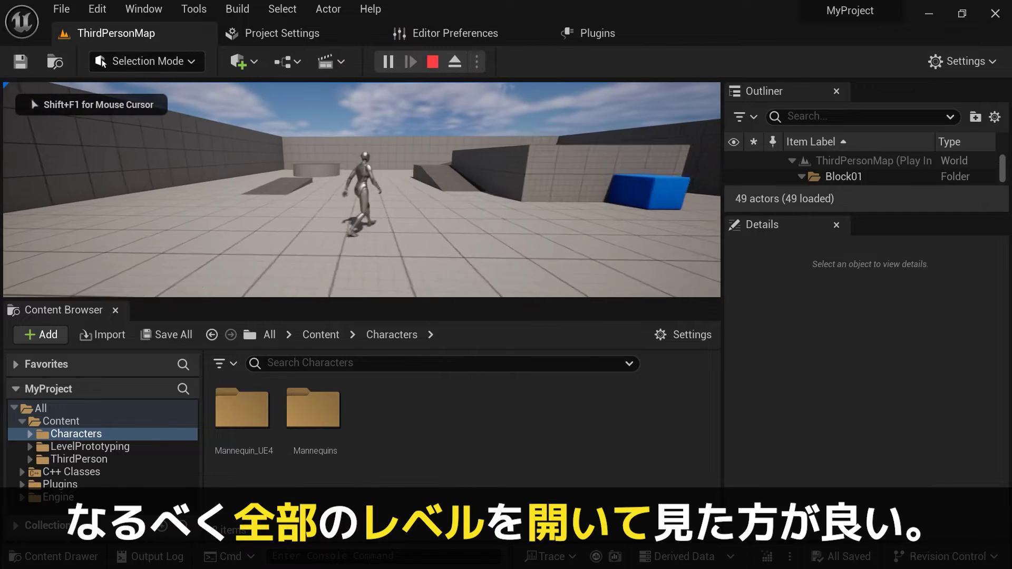
key("w")
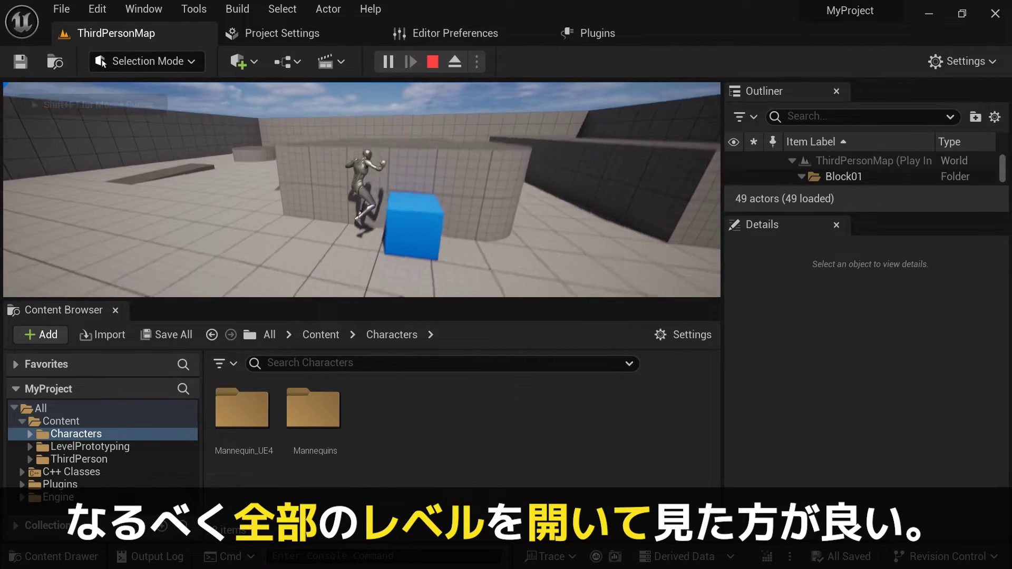
key("space")
key("w")
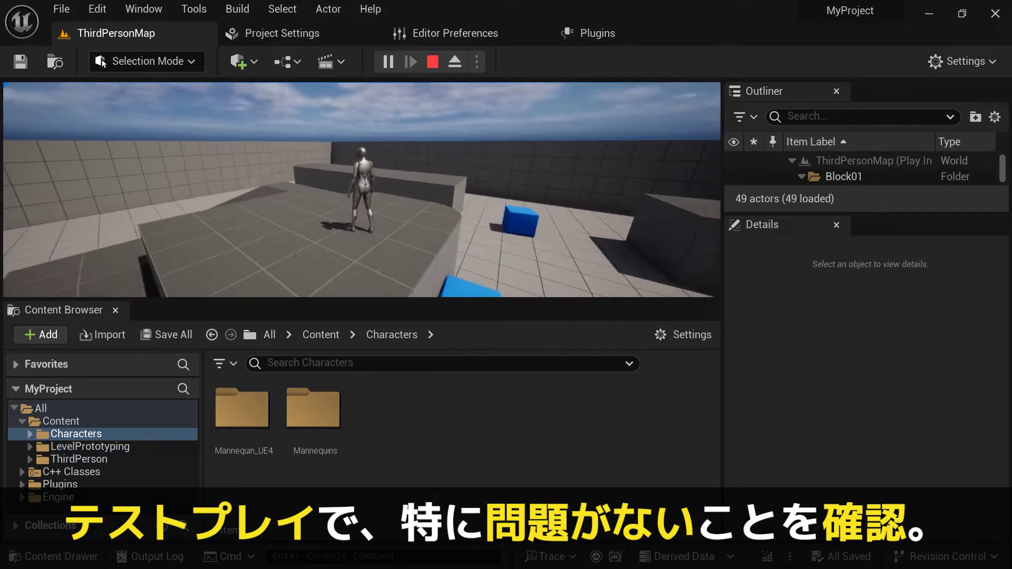
key("Escape")
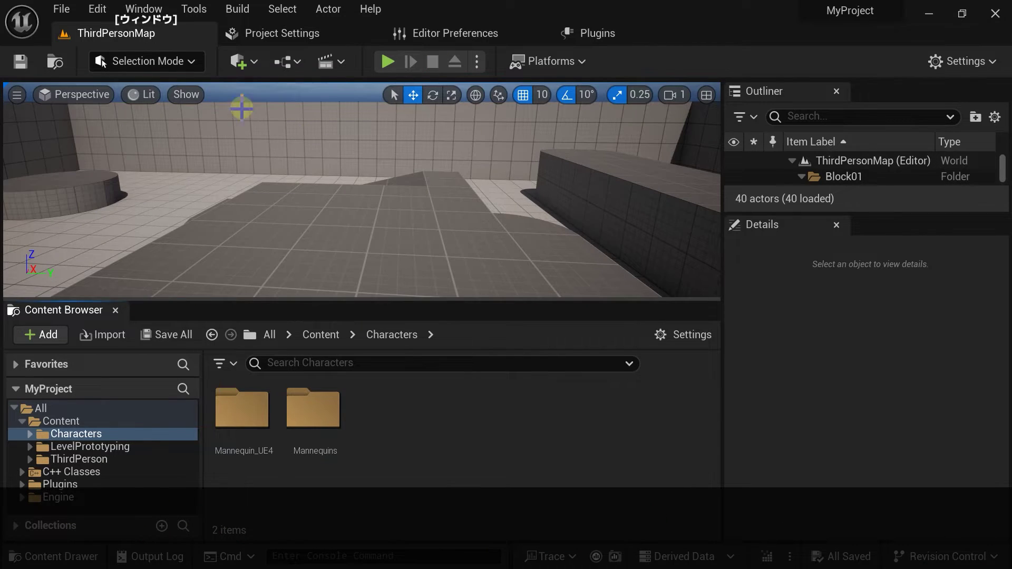
Open the Output Log, scroll through it, and select the lines around the JobCache warning.
left_click(142, 10)
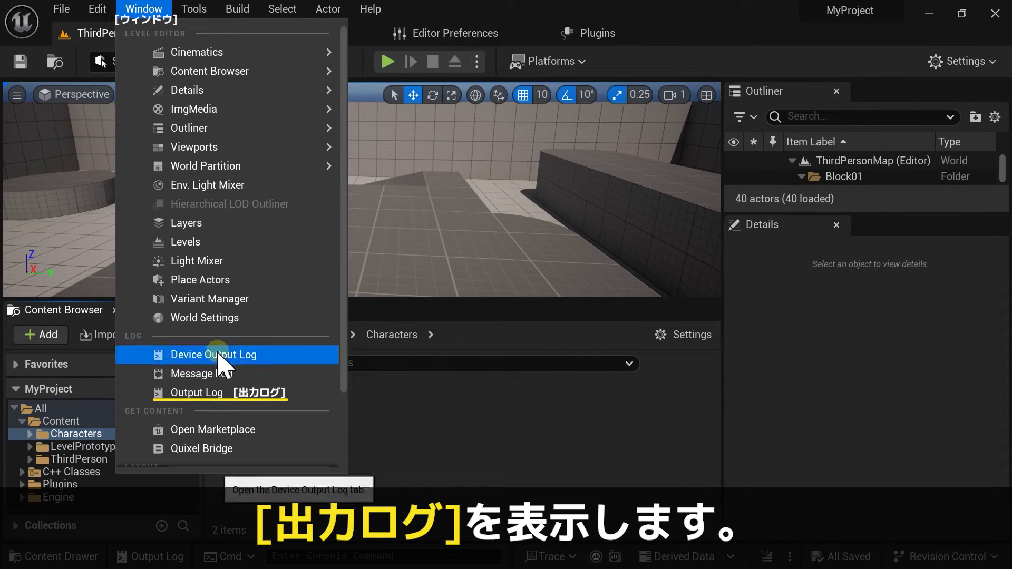
left_click(198, 392)
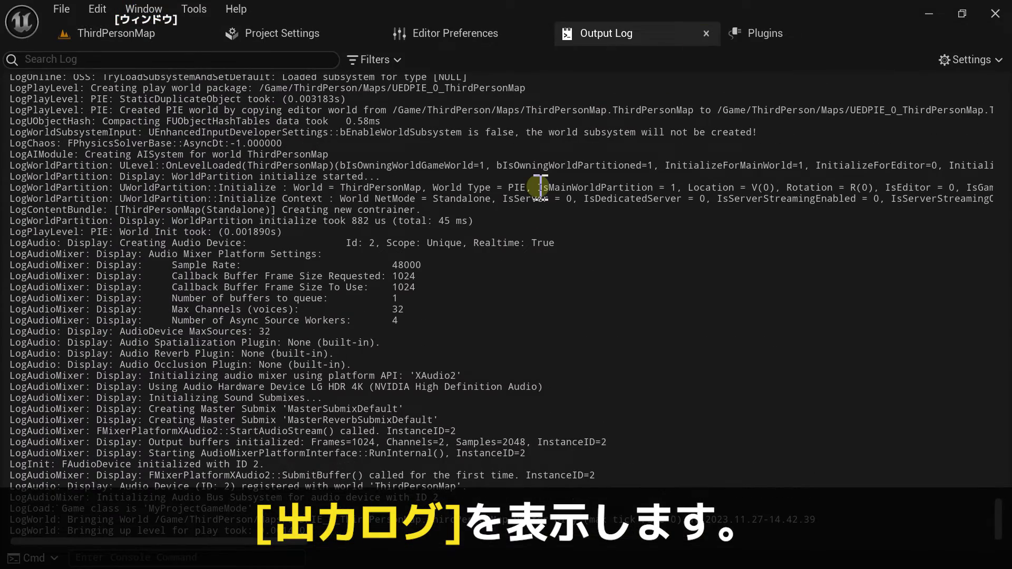
scroll(540, 187, "down", 6)
scroll(503, 459, "up", 20)
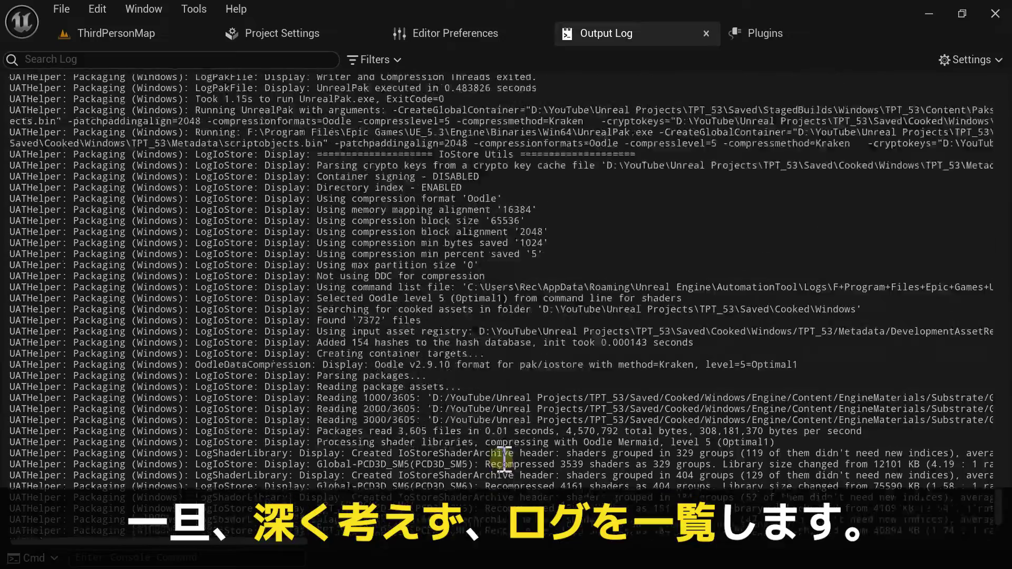
scroll(633, 444, "up", 15)
left_click_drag(997, 487, 1003, 95)
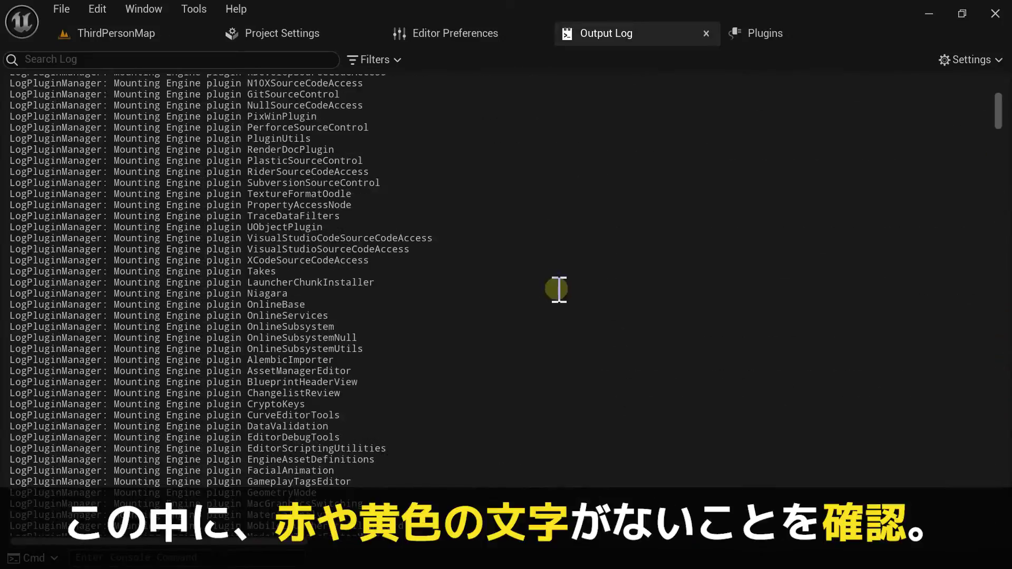
mouse_move(994, 111)
left_mouse_down()
mouse_move(968, 479)
mouse_move(943, 556)
left_mouse_up()
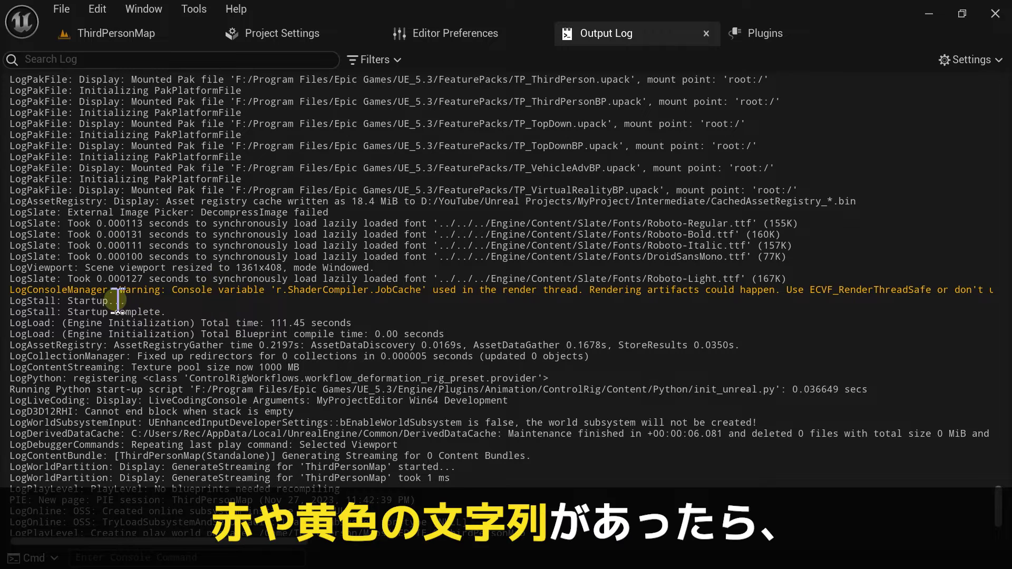
left_click_drag(124, 300, 16, 277)
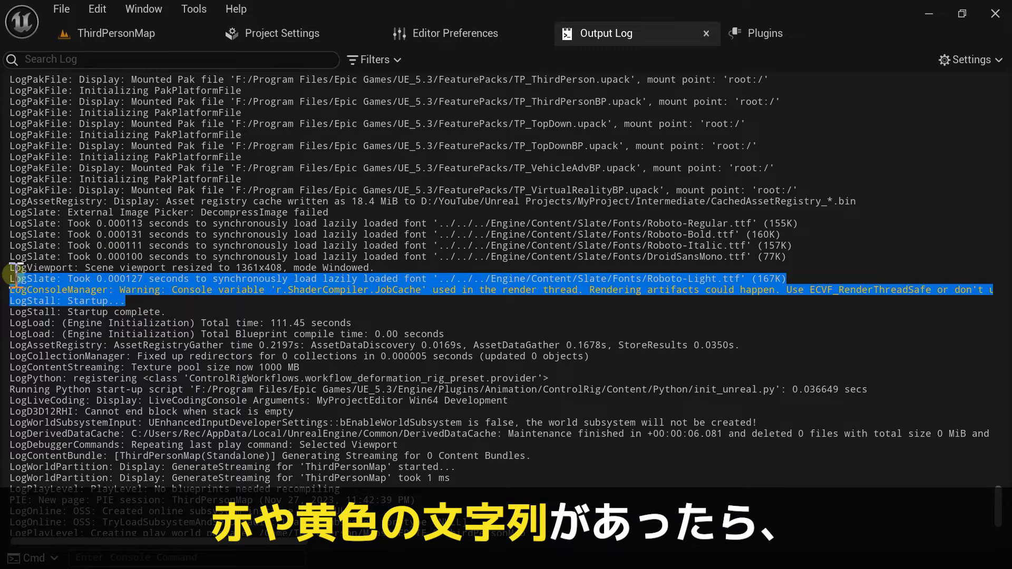
Copy the selected JobCache warning lines and paste them into the empty Notepad document.
right_click(22, 279)
left_click(79, 396)
left_click(285, 232)
key("ctrl+v")
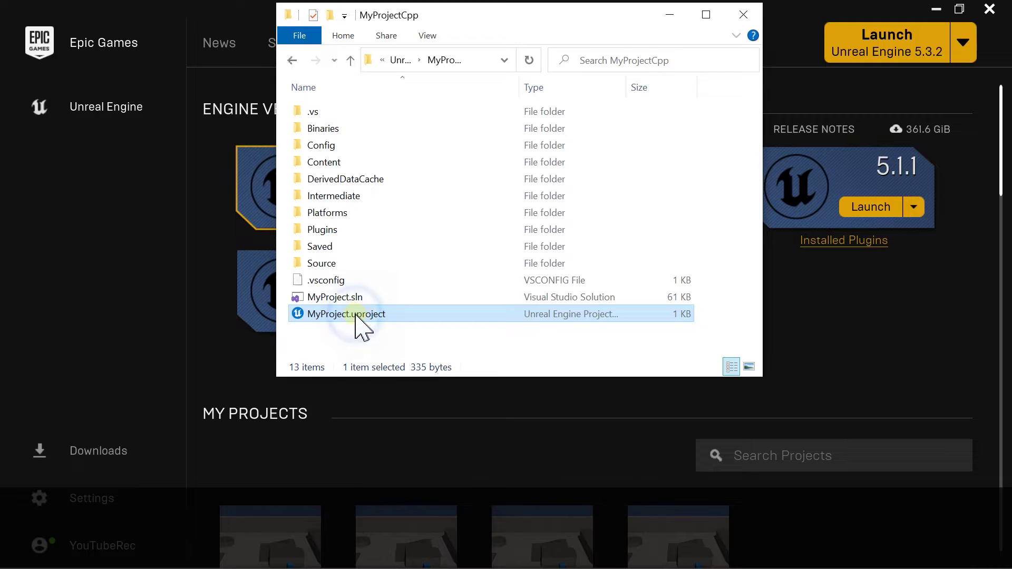
Choose Switch Unreal Engine version on the project file, then scroll back through the log.
right_click(356, 314)
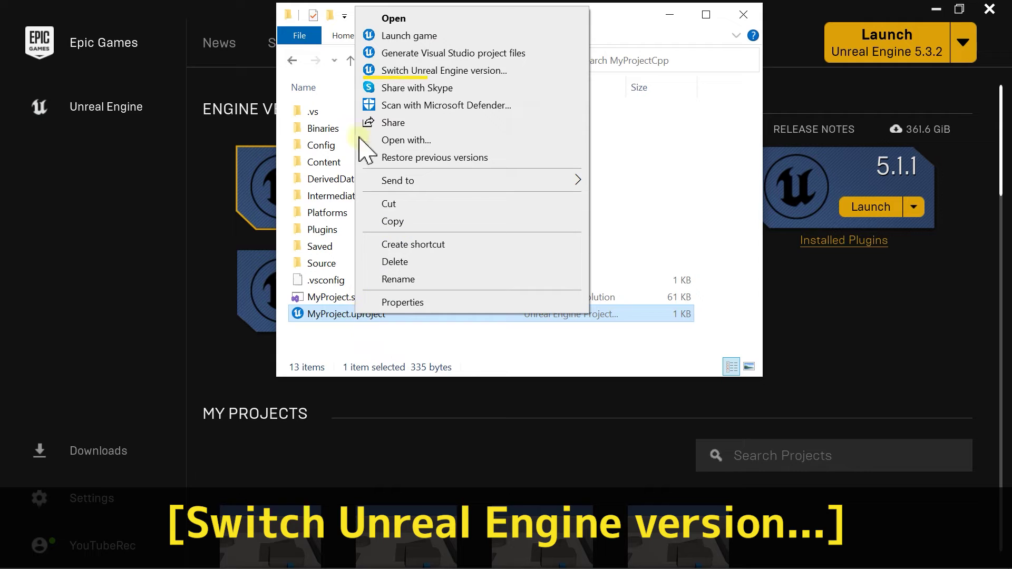
left_click(467, 74)
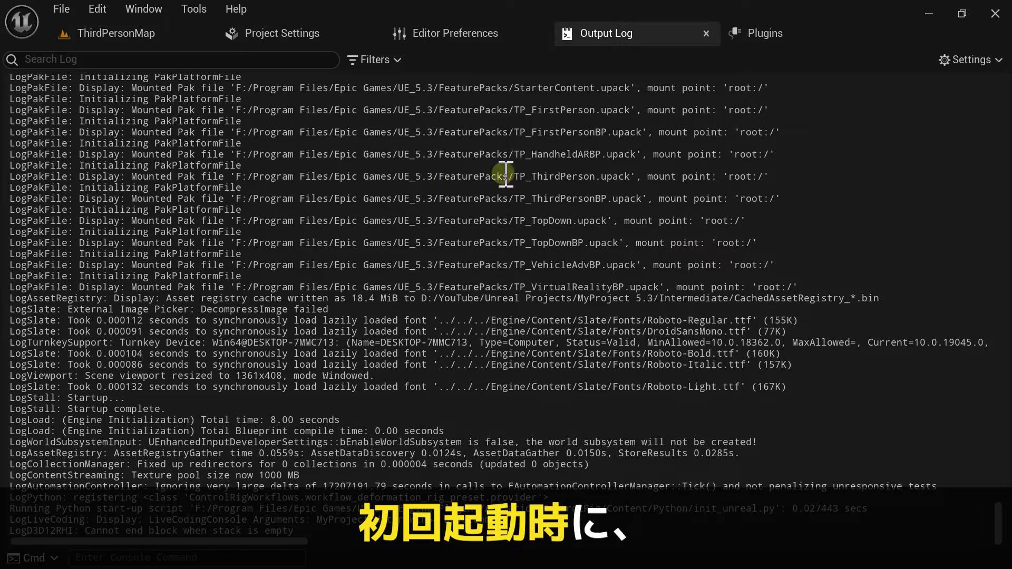
scroll(544, 214, "up", 5)
scroll(569, 321, "up", 10)
scroll(553, 295, "up", 10)
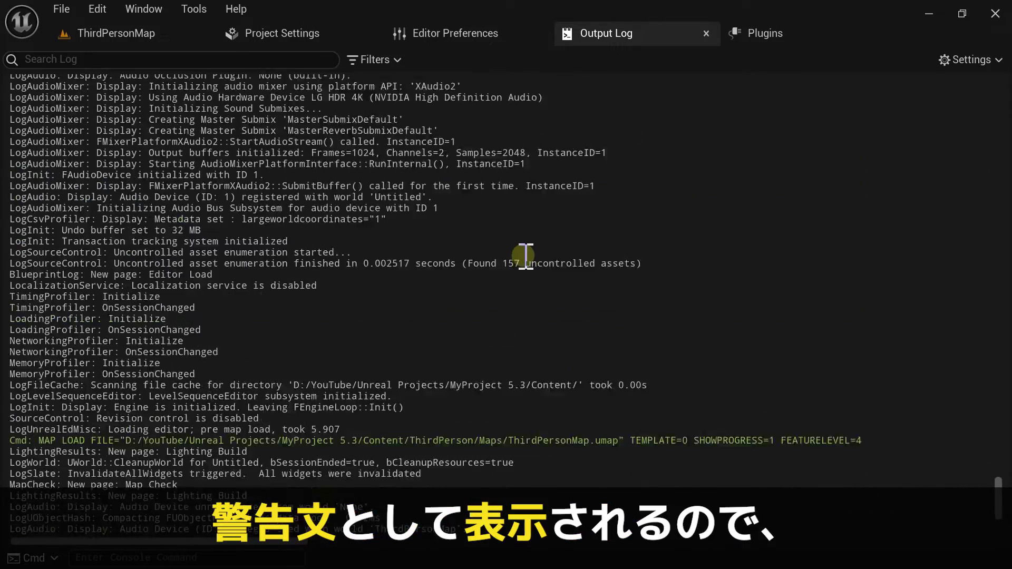
scroll(525, 256, "up", 8)
scroll(525, 256, "up", 8)
scroll(525, 256, "up", 8)
scroll(525, 256, "up", 8)
scroll(525, 256, "up", 2)
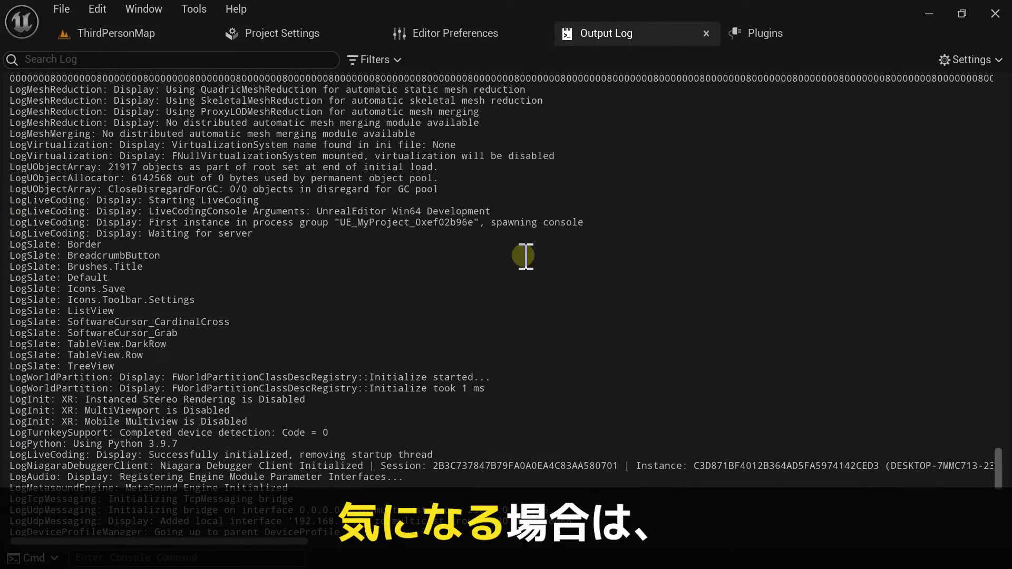
scroll(525, 253, "up", 3)
scroll(522, 243, "up", 3)
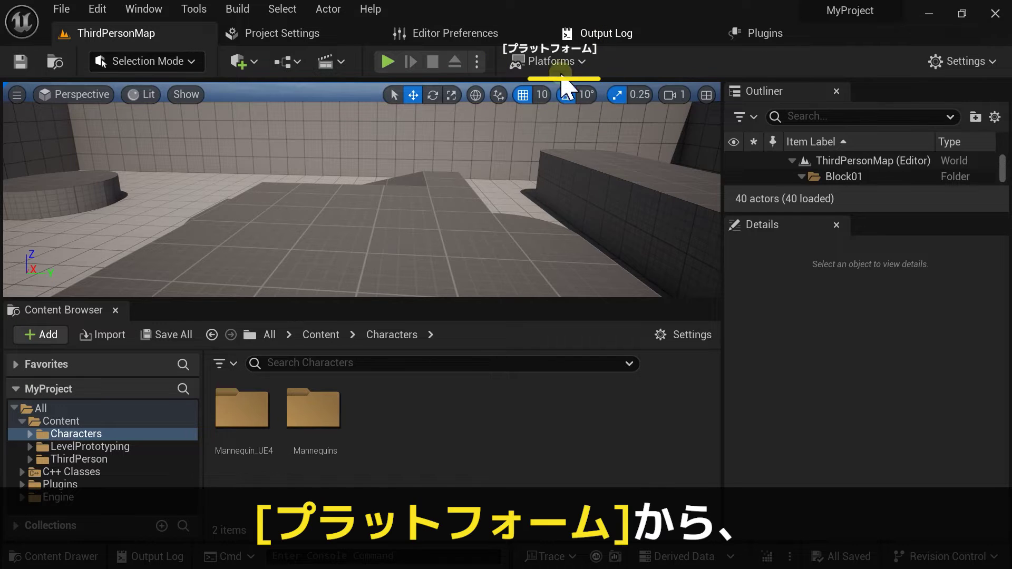
Set the Windows build configuration to Shipping.
left_click(551, 61)
mouse_move(563, 206)
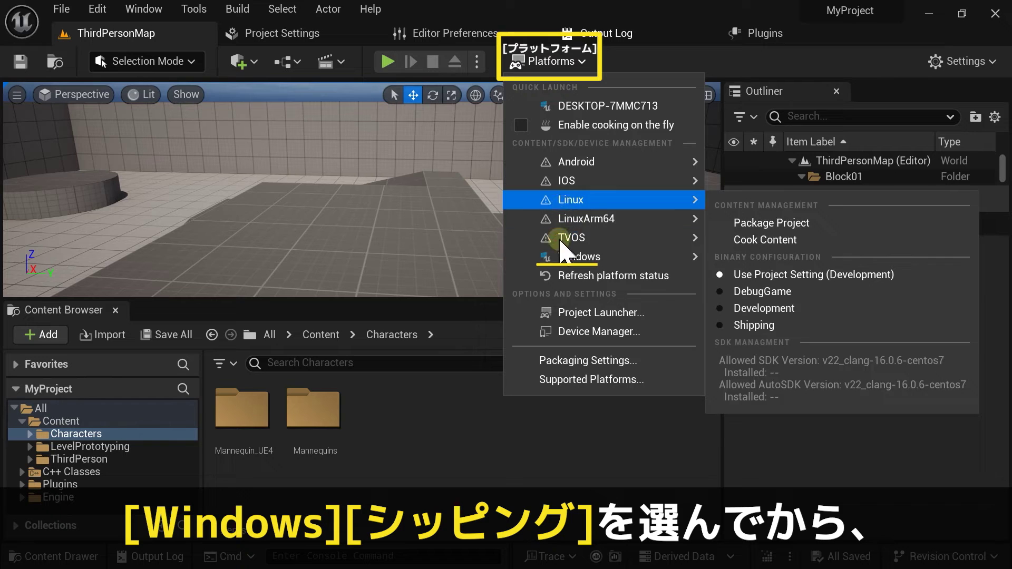
mouse_move(579, 256)
left_click(763, 385)
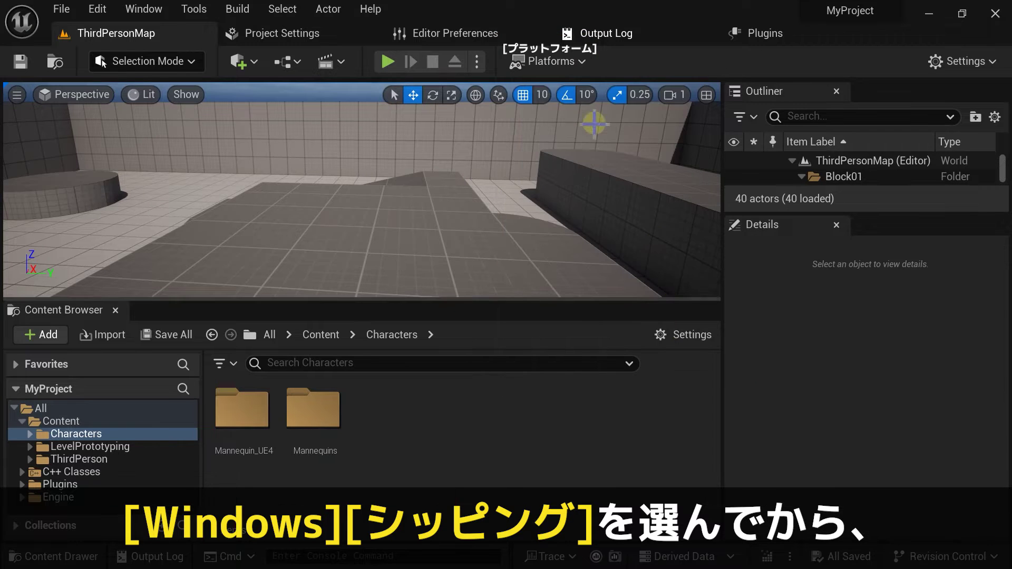
Package the project for Windows into the 20231127 folder.
left_click(551, 61)
mouse_move(580, 257)
left_click(740, 279)
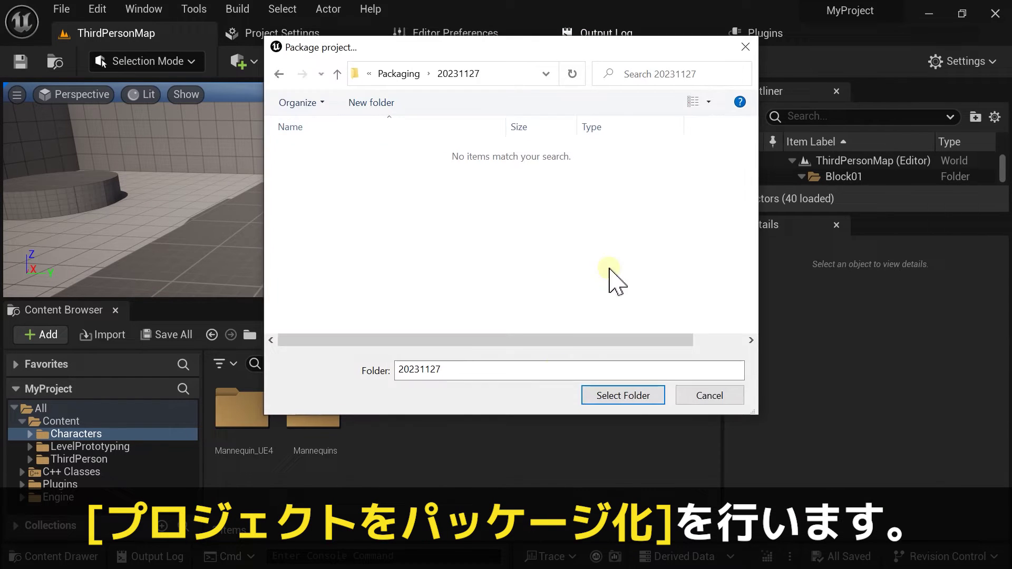
left_click(627, 395)
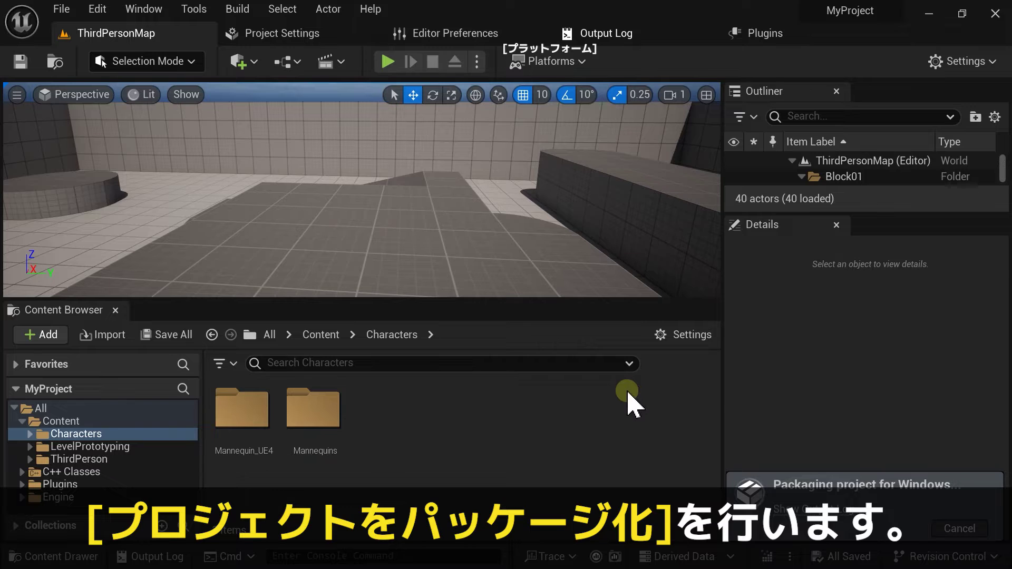
Check the platform list without changes and show the packaging log.
left_click(537, 61)
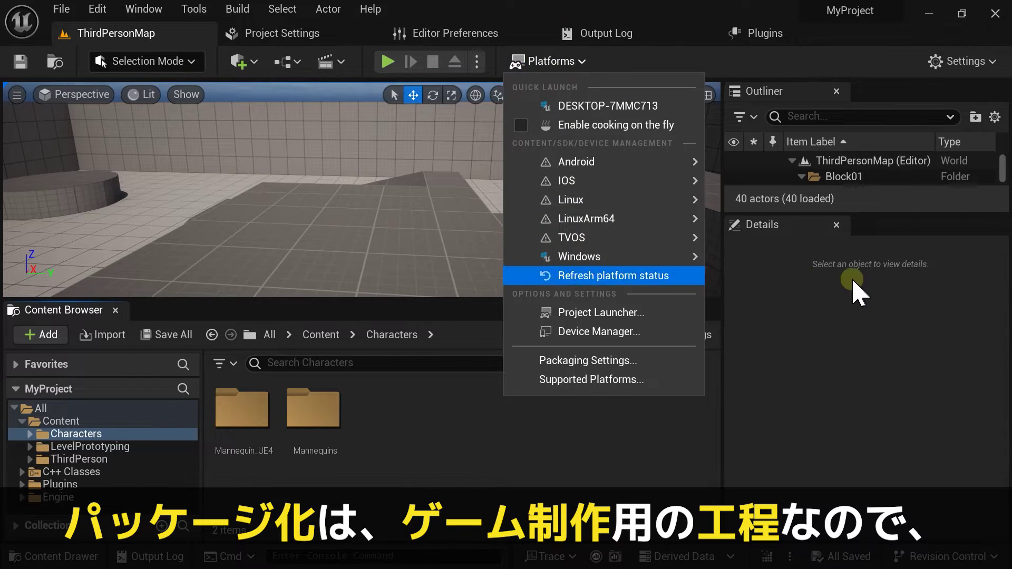
mouse_move(597, 239)
mouse_move(632, 256)
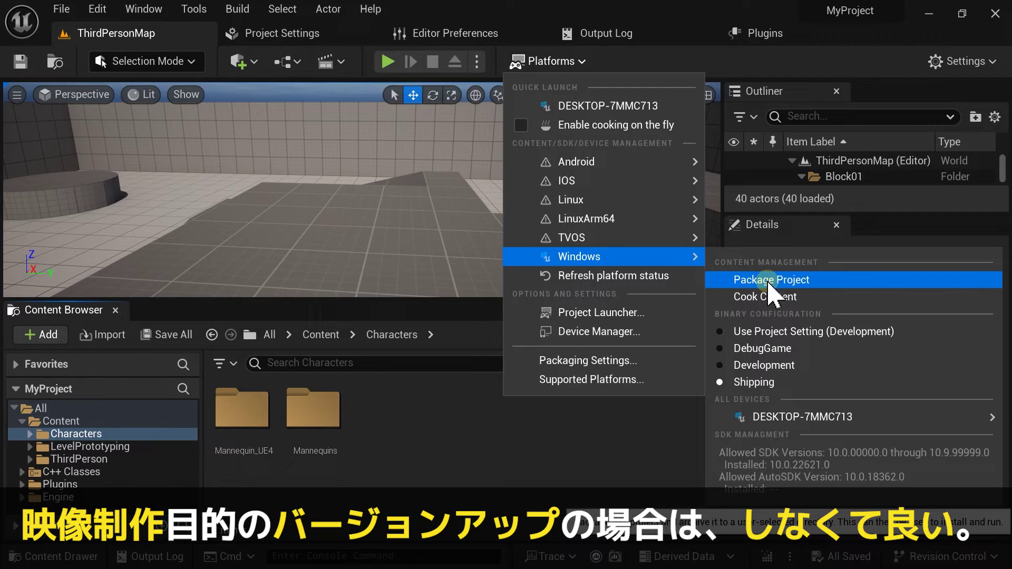
left_click(723, 281)
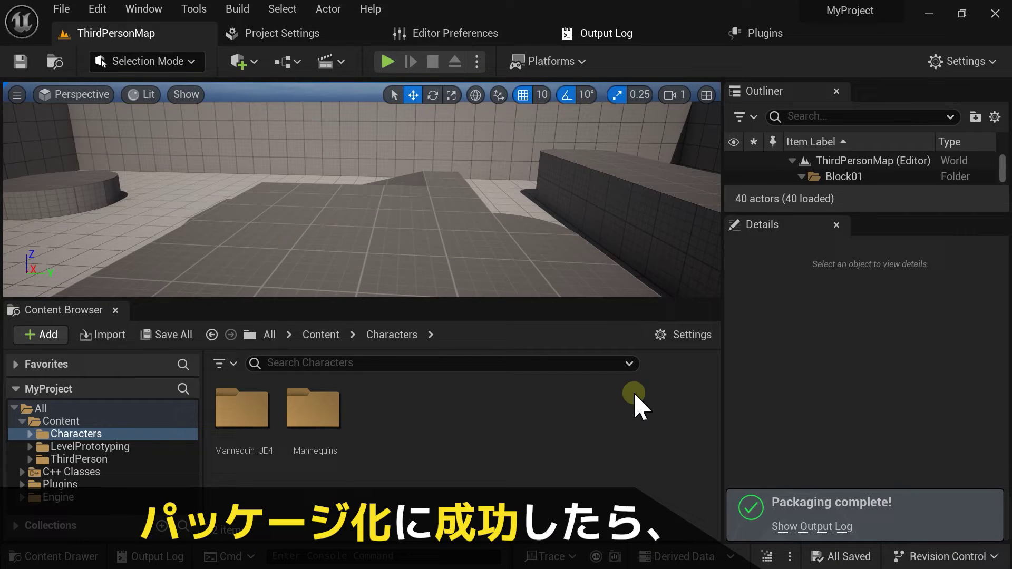
left_click(606, 33)
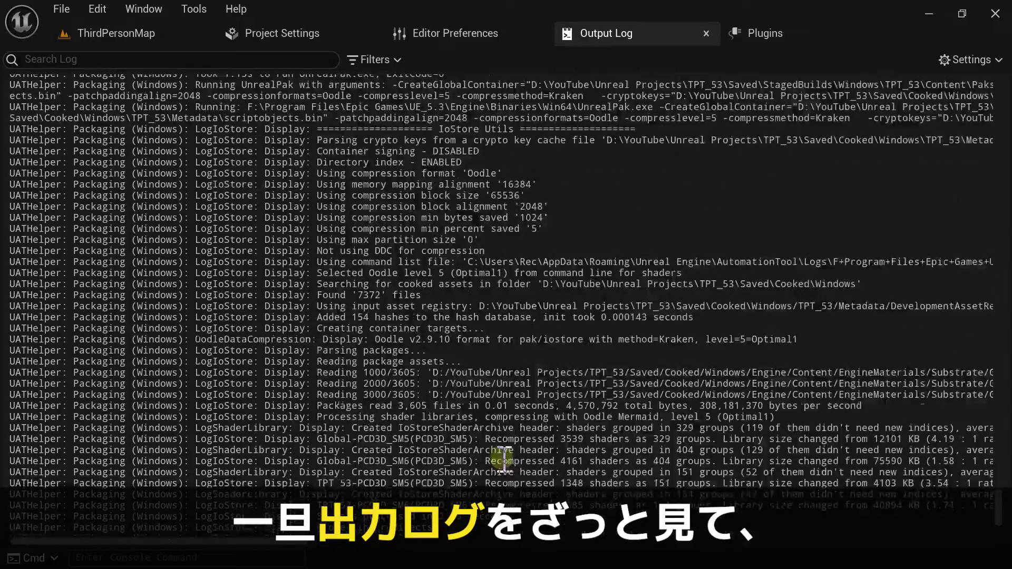
Copy the yellow packaging warning lines from the log and paste them into Notepad.
left_click_drag(998, 508, 999, 363)
scroll(997, 316, "down", 15)
scroll(576, 300, "up", 10)
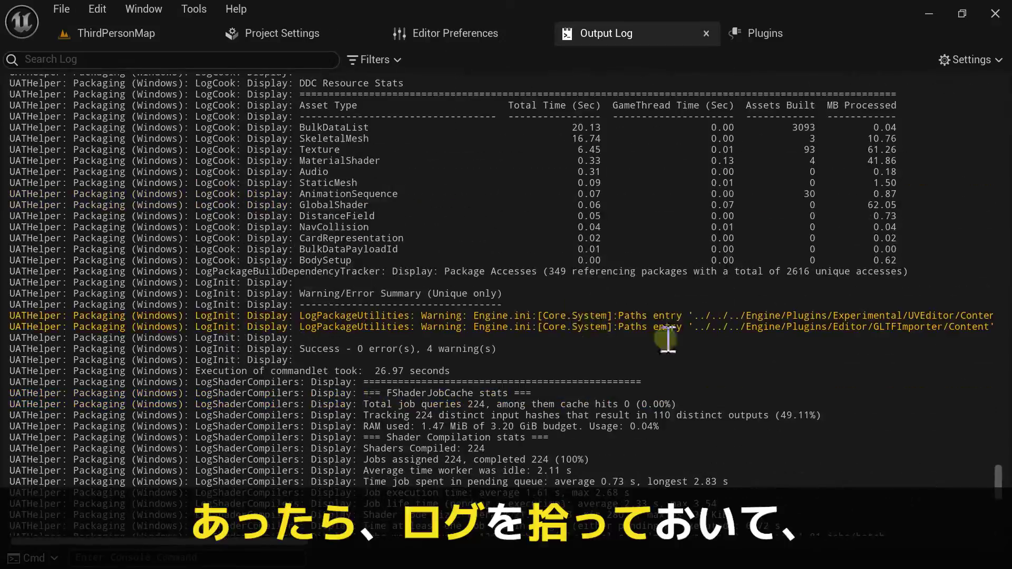
left_click_drag(311, 342, 311, 305)
key("ctrl+c")
key("alt+Tab")
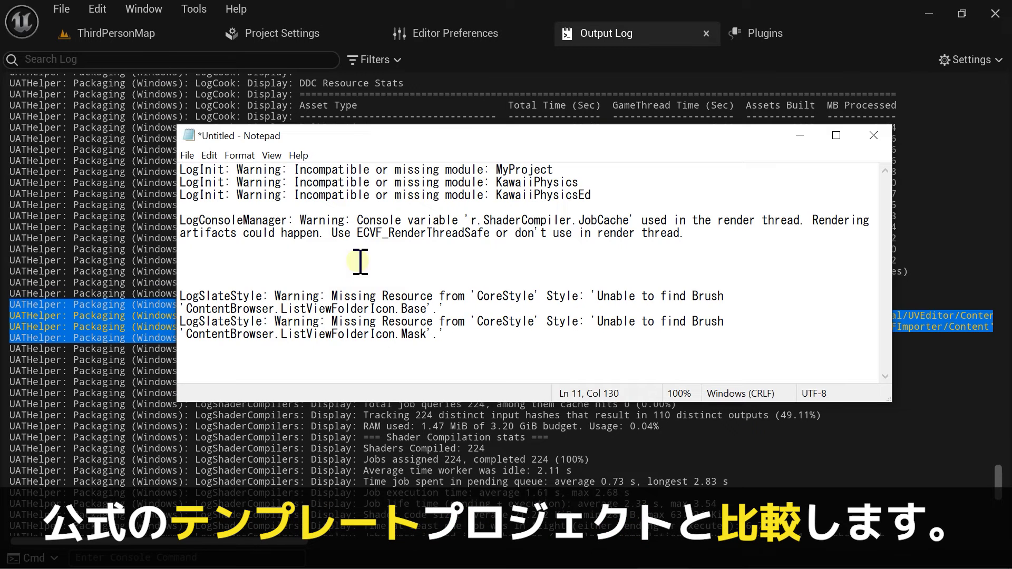
key("ctrl+v")
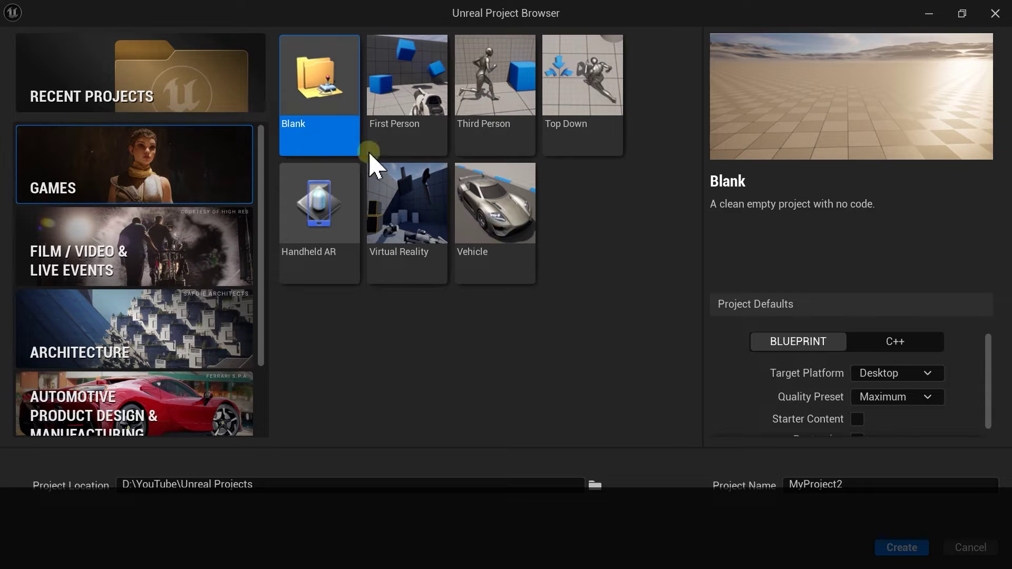
Create a Third Person template project, package it for Windows, and review the packaging log.
left_click(495, 133)
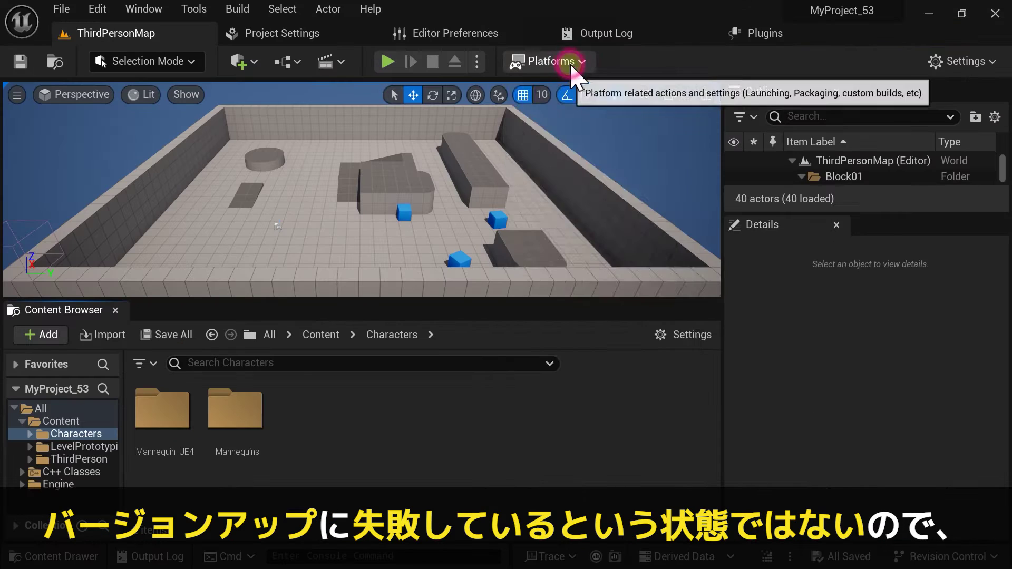
left_click(576, 61)
mouse_move(614, 255)
left_click(732, 276)
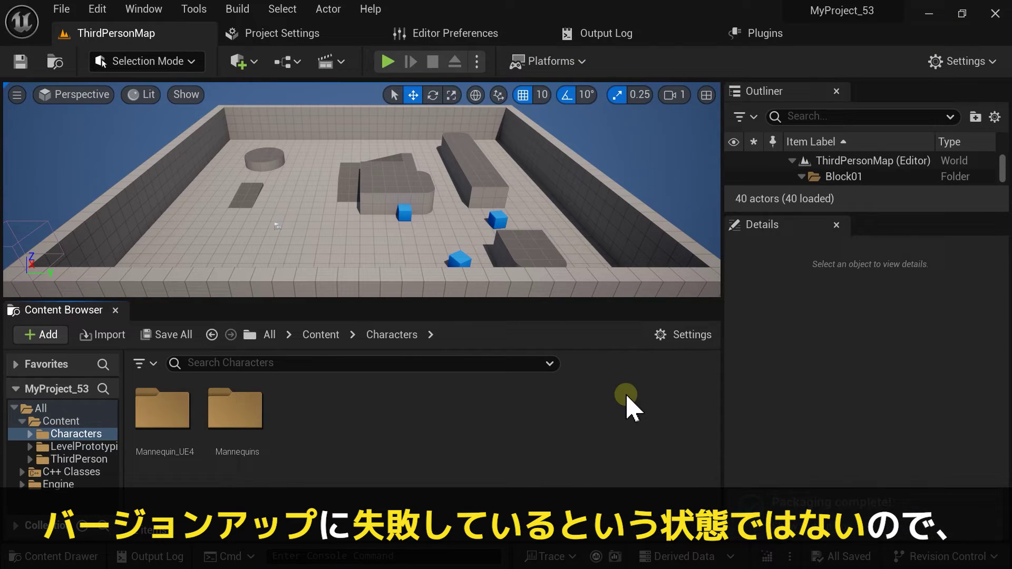
left_click(622, 33)
scroll(633, 227, "up", 2)
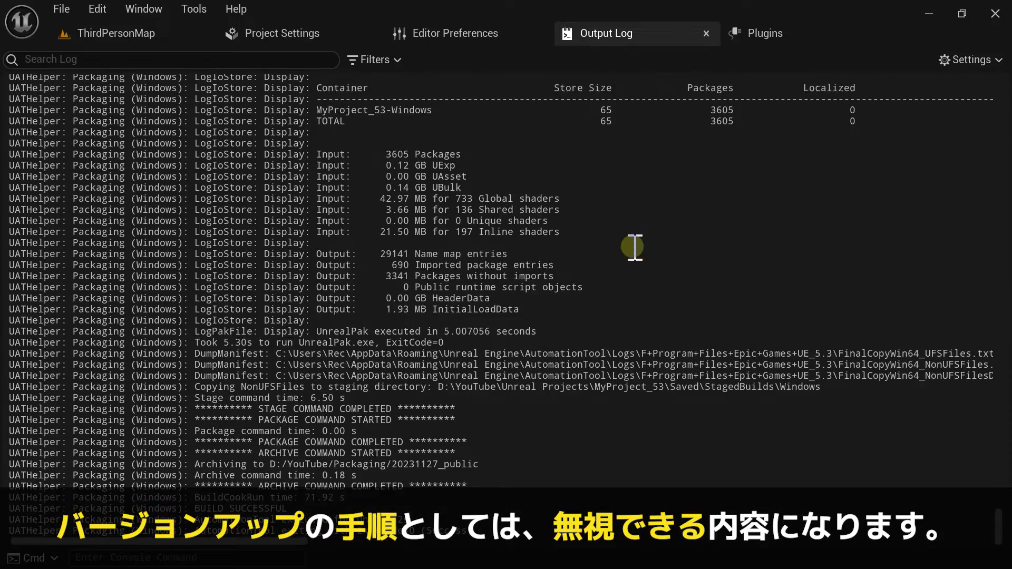
scroll(632, 232, "up", 10)
scroll(630, 247, "up", 10)
scroll(627, 263, "up", 10)
scroll(619, 422, "up", 10)
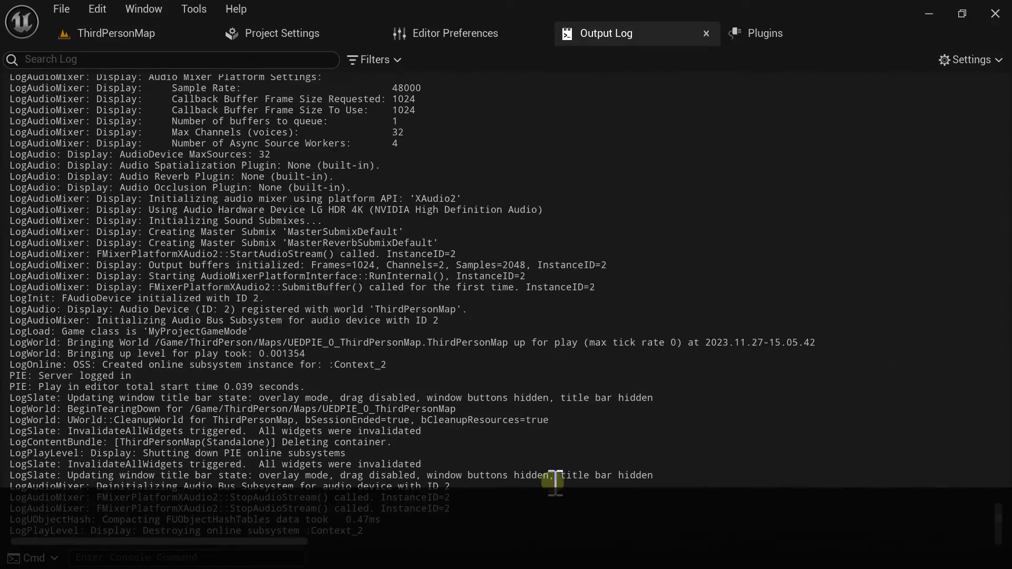
scroll(416, 427, "up", 10)
scroll(416, 427, "up", 10)
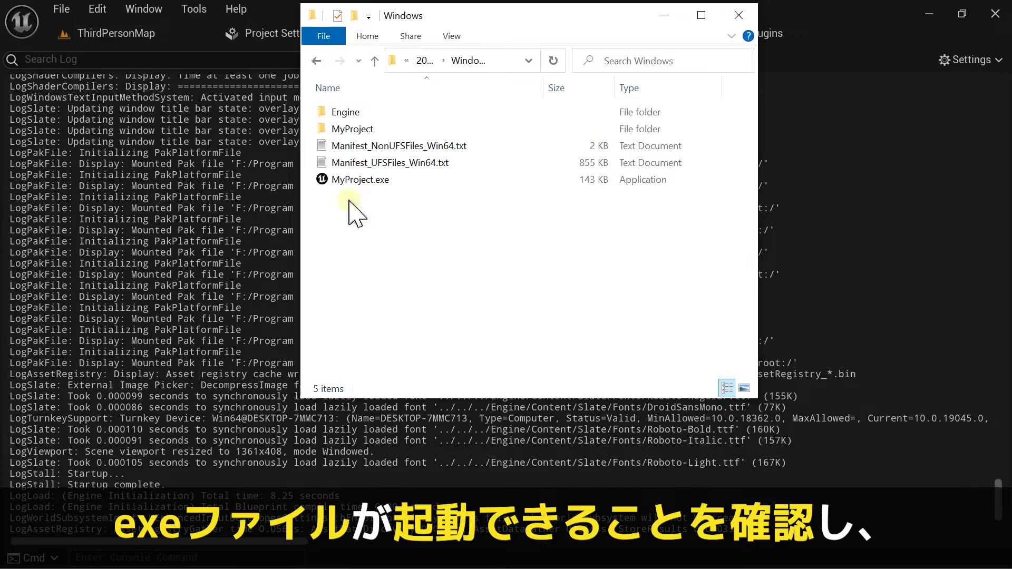
Run the packaged MyProject.exe, close it with Alt+F4, and return to the editor.
double_click(362, 181)
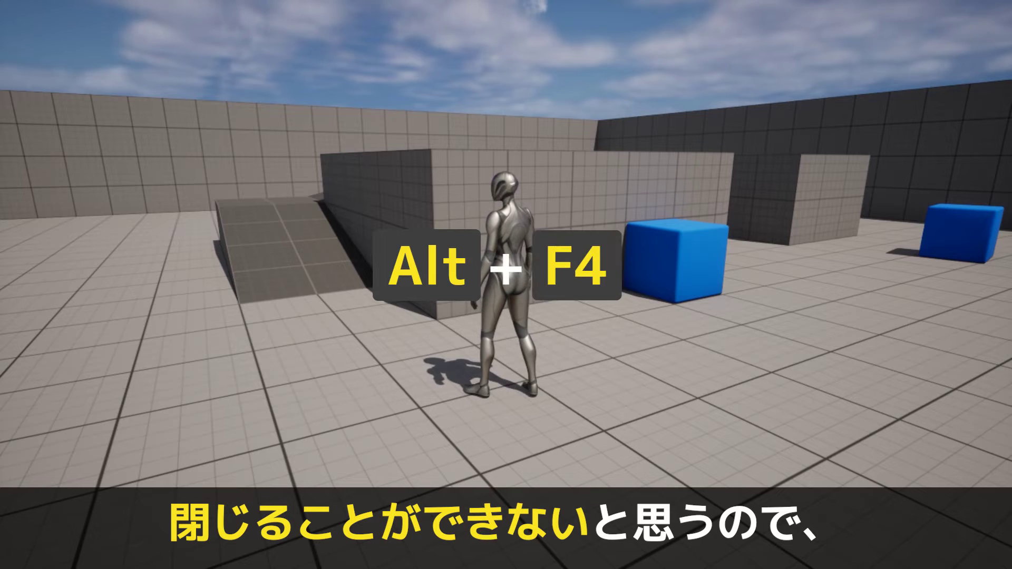
key("alt+F4")
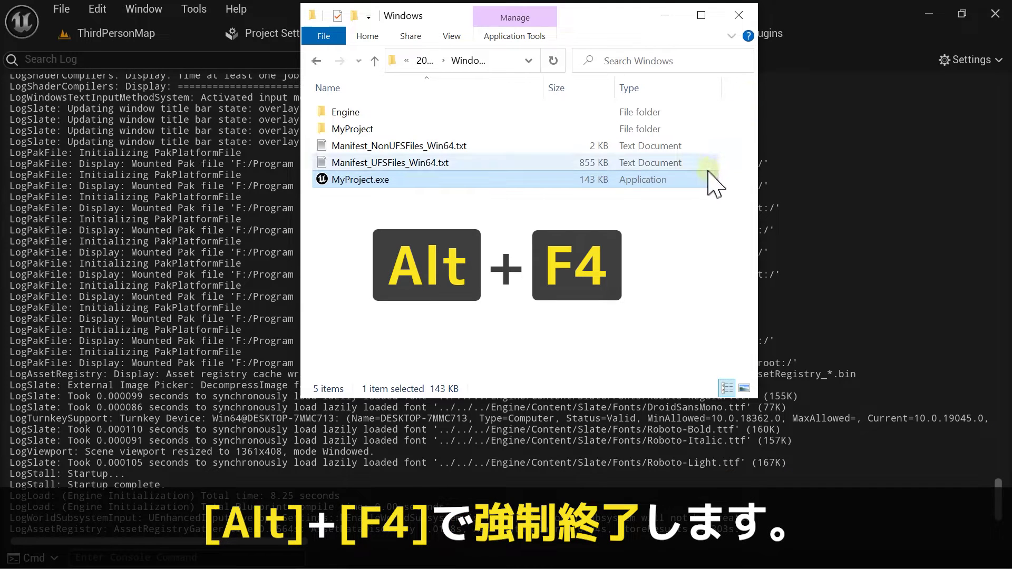
left_click(560, 237)
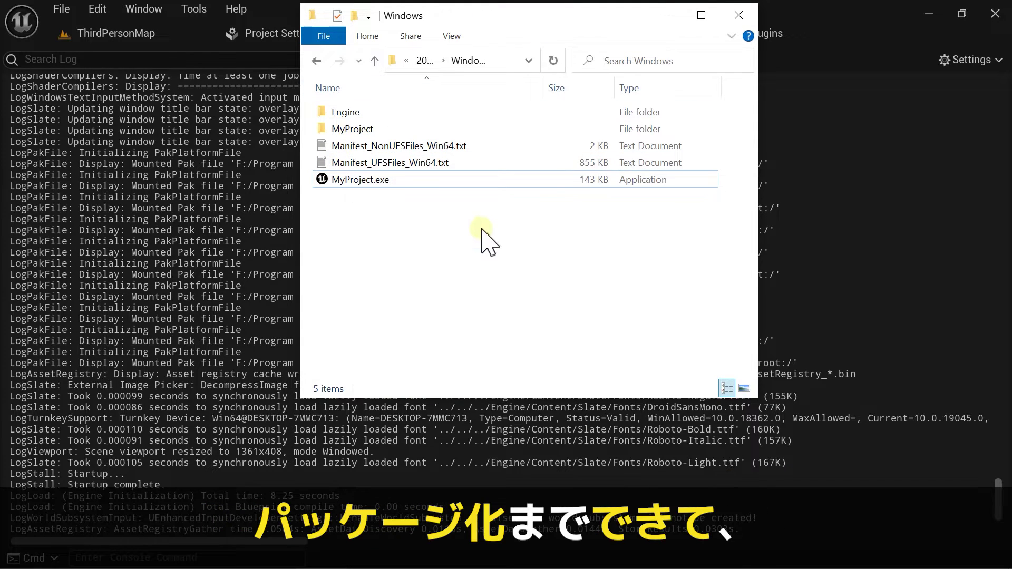
left_click(258, 236)
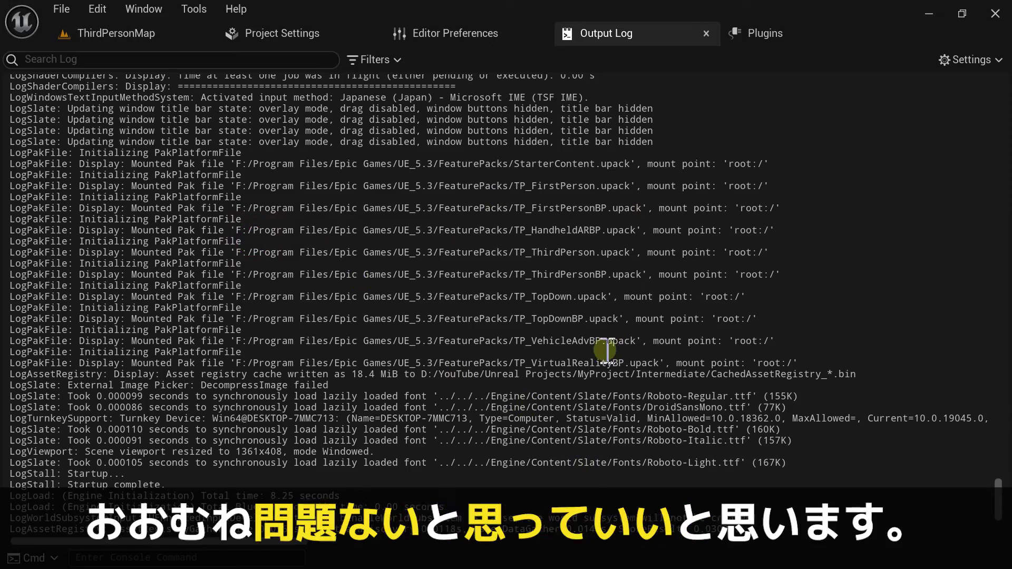
scroll(606, 350, "up", 20)
scroll(607, 350, "up", 5)
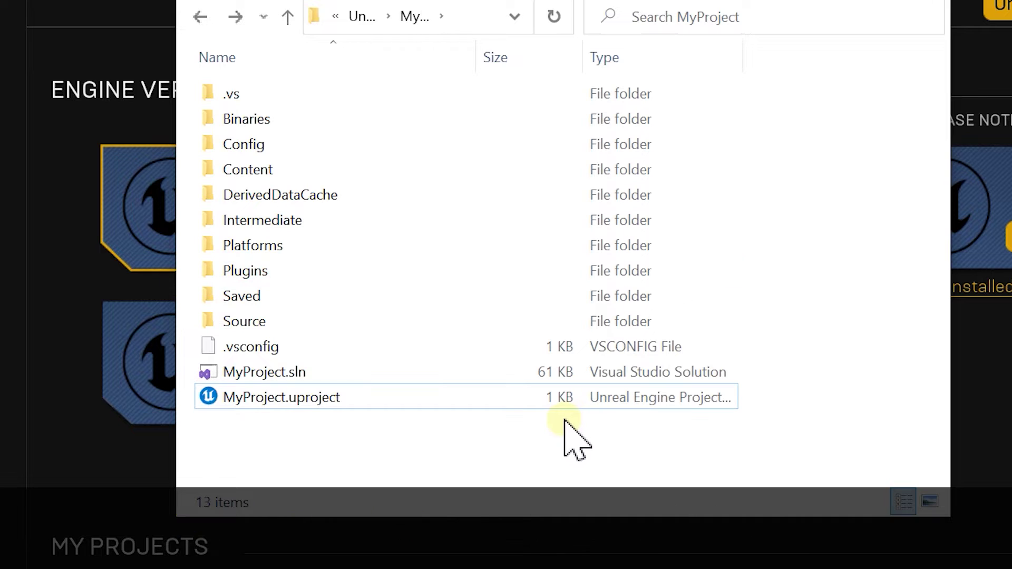
Open MyProject.uproject and accept rebuilding the MyProject, KawaiiPhysics and KawaiiPhysicsEd modules.
left_click(289, 404)
double_click(289, 404)
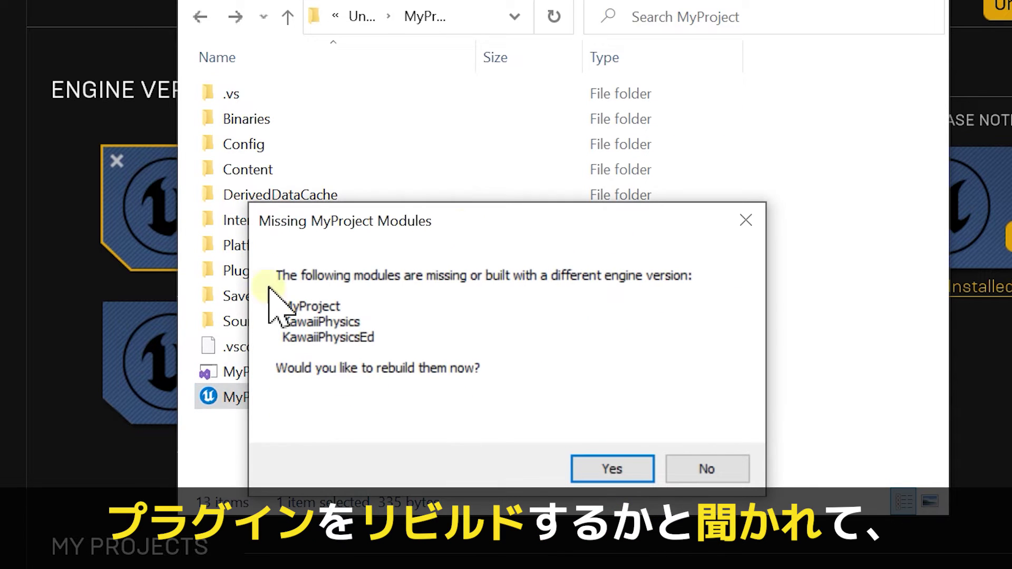
left_click(614, 469)
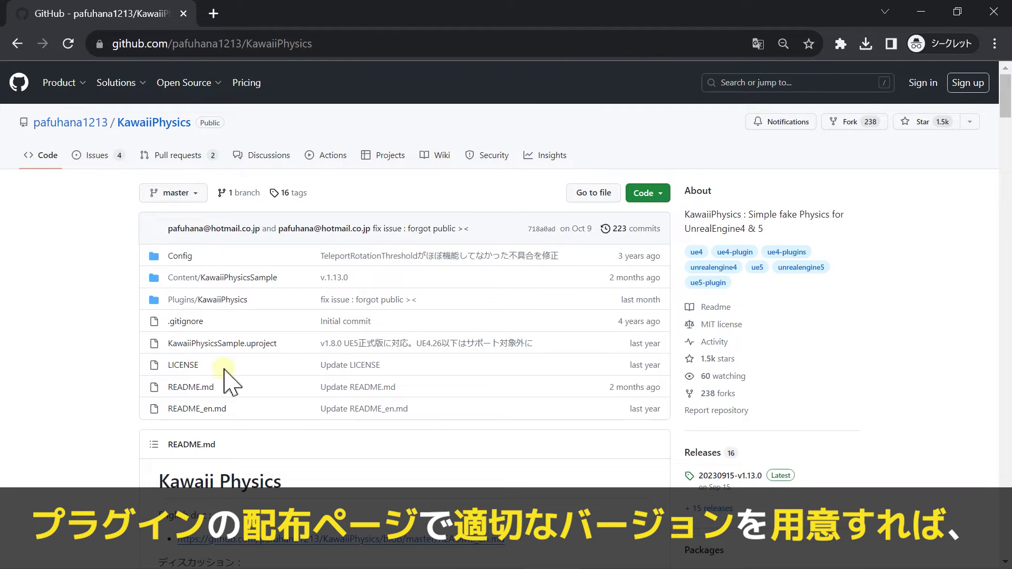
Open the 20230915-v1.13.0 release from the KawaiiPhysics GitHub Releases section.
scroll(578, 347, "down", 5)
scroll(594, 317, "up", 3)
left_click(721, 318)
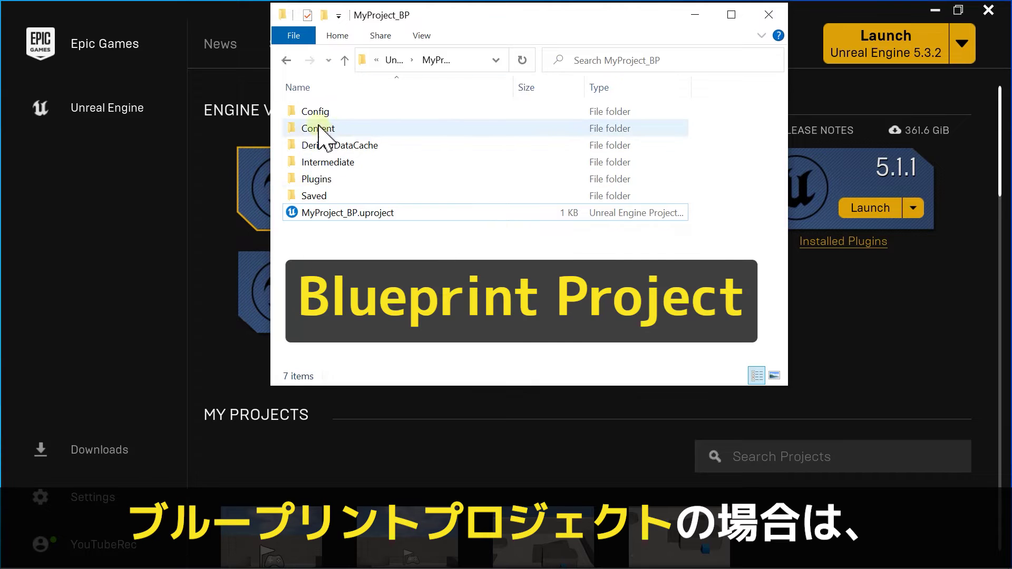
Delete DerivedDataCache, Intermediate and Saved from MyProject_BP, then open MyProject_BP.uproject.
left_click(337, 145)
left_click(337, 162, "ctrl")
left_click(334, 196, "ctrl")
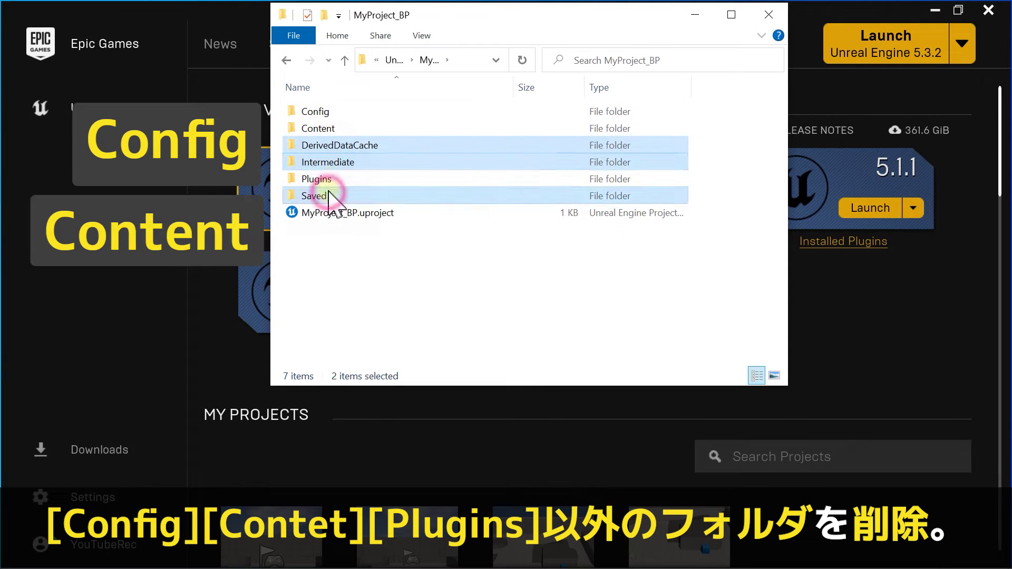
right_click(331, 162)
left_click(394, 363)
double_click(343, 162)
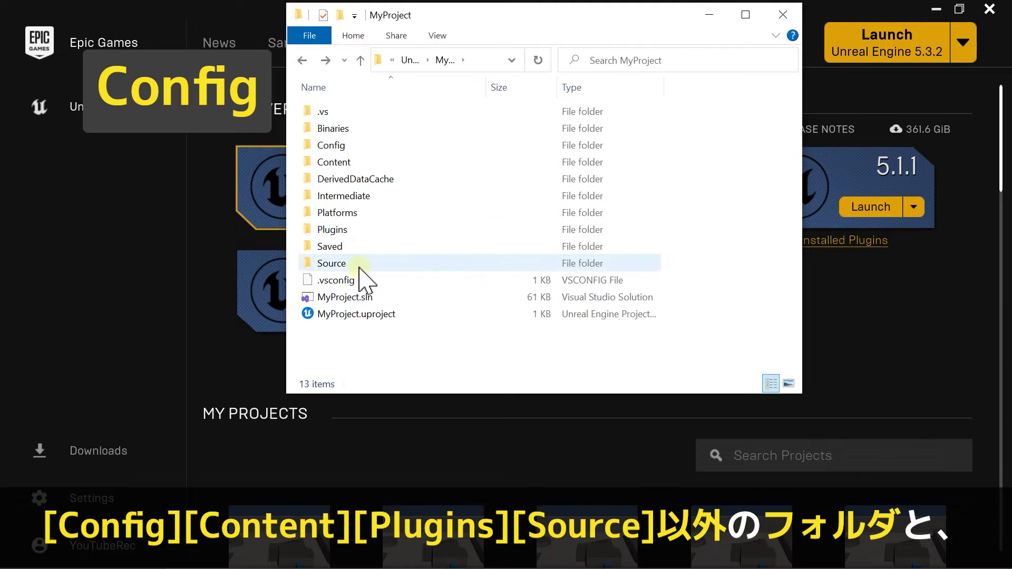
Delete .vs, Binaries, DerivedDataCache, Intermediate, Platforms, Saved, .vsconfig and MyProject.sln from MyProject.
left_click(345, 111)
left_click(351, 128, "ctrl")
left_click(350, 182, "ctrl")
left_click(354, 195, "ctrl")
left_click(362, 213, "ctrl")
left_click(351, 246, "ctrl")
left_click(348, 279, "ctrl")
left_click(350, 297, "ctrl")
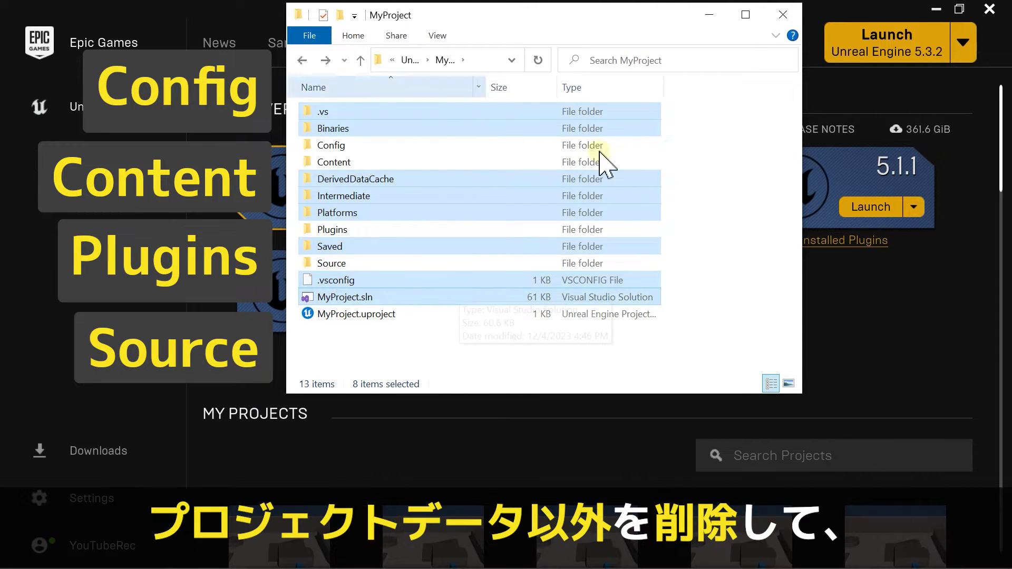
key("Delete")
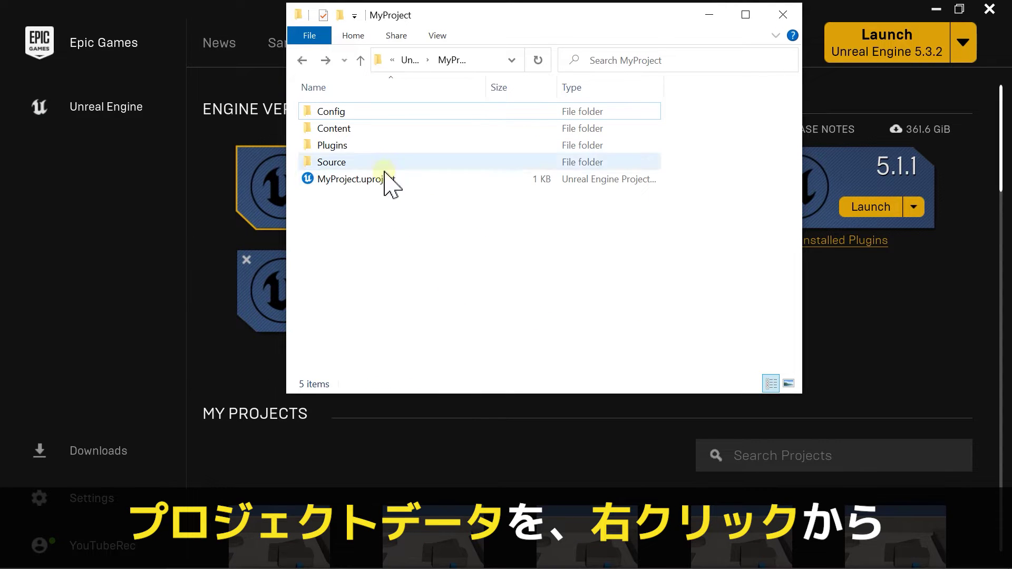
Generate Visual Studio project files for MyProject.uproject, open it and accept the module rebuild.
left_click(373, 179)
right_click(373, 179)
left_click(529, 221)
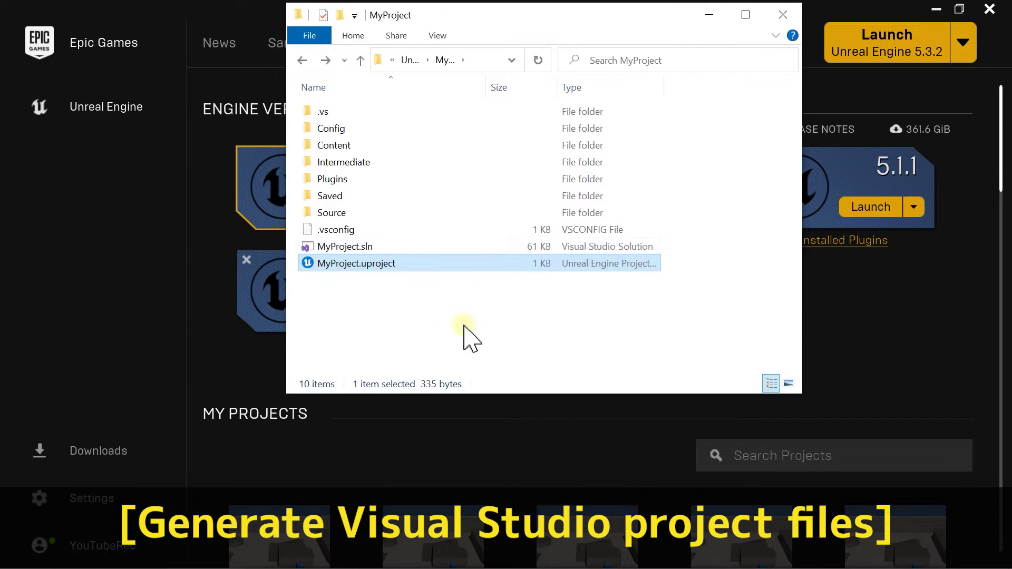
double_click(386, 263)
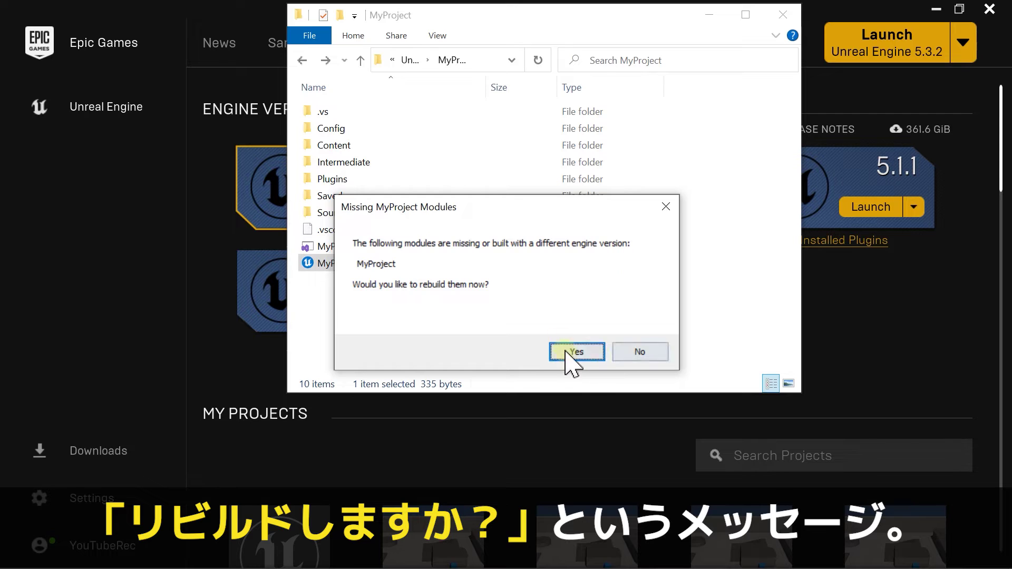
left_click(597, 362)
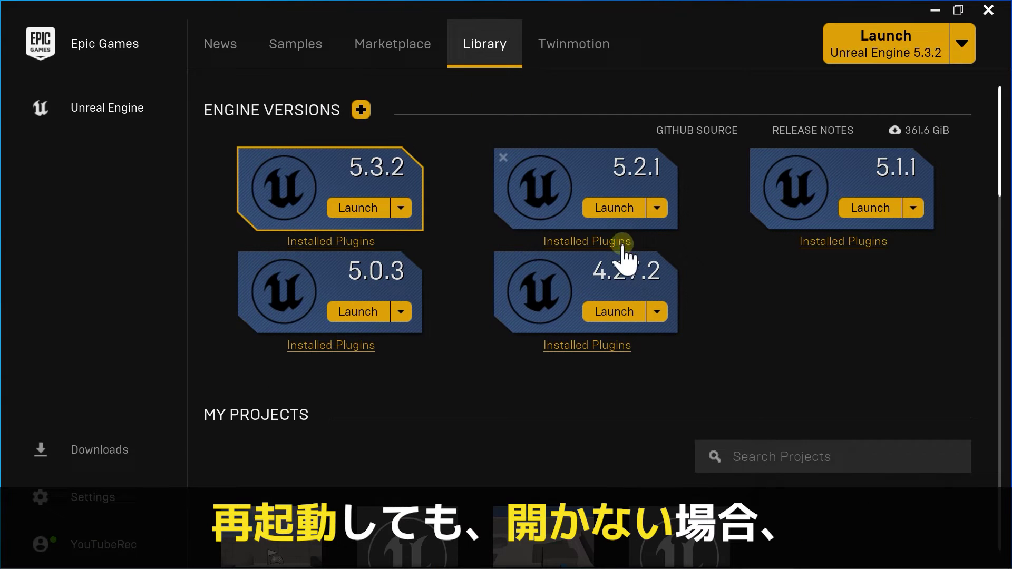
left_click(612, 207)
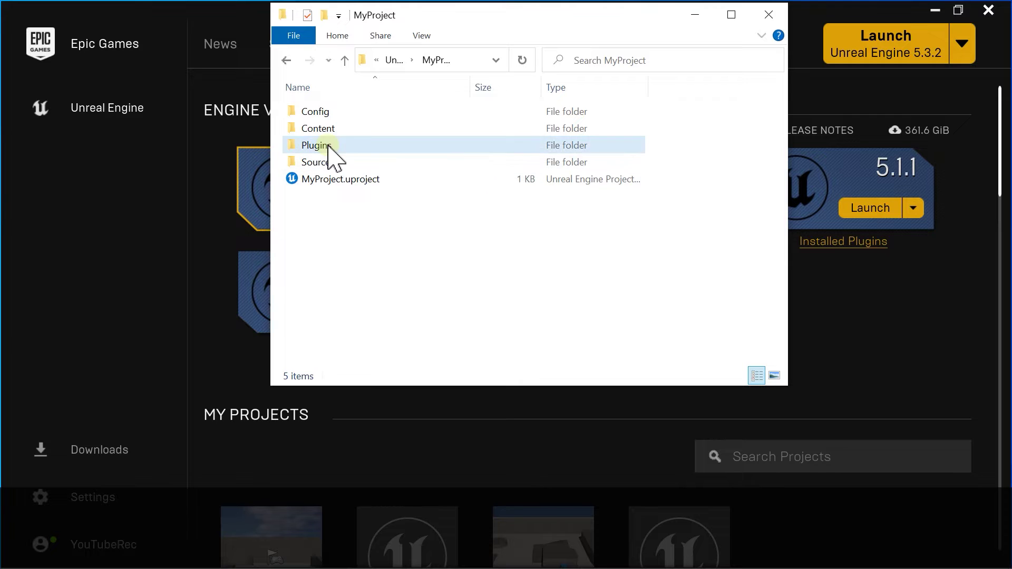
Review the installed plugins for engines 5.2.1 and 5.3.2 in the launcher Library.
left_click(353, 149)
left_click(354, 229)
left_click(150, 224)
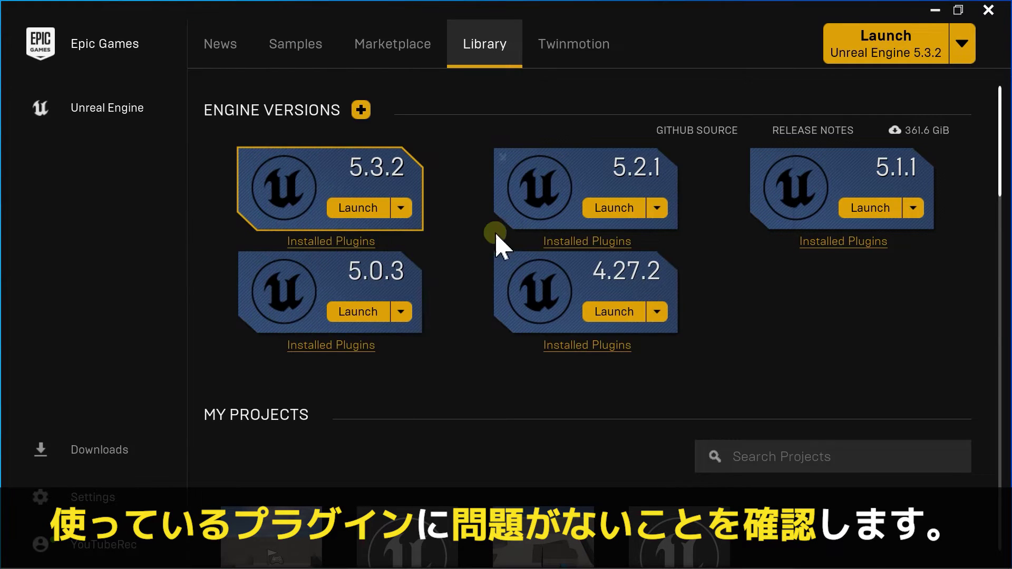
left_click(582, 241)
left_click(477, 363)
left_click(337, 240)
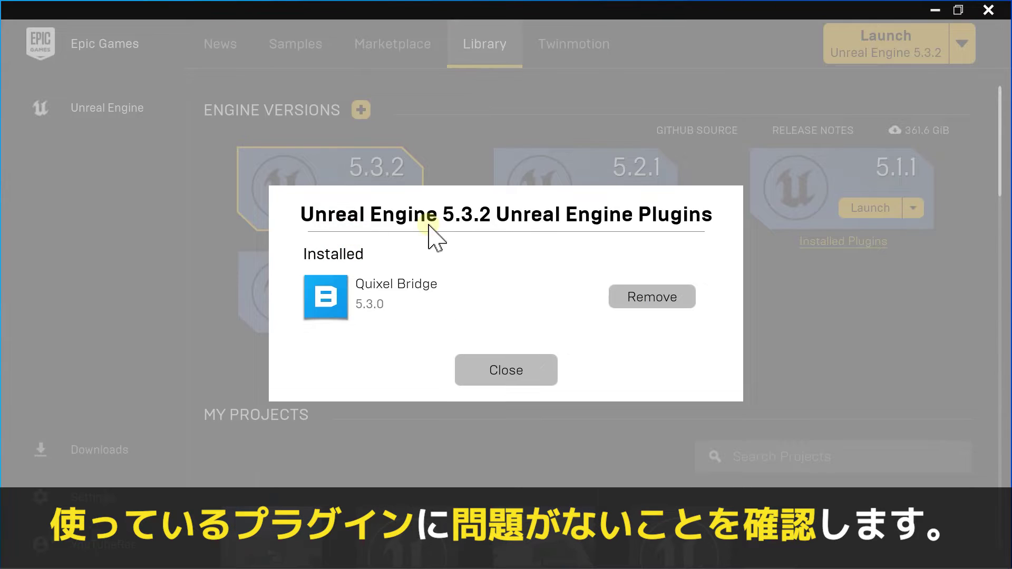
left_click(535, 361)
Return to the MyProject folder, select Content, and launch Unreal Engine 5.3.2.
key("alt+Tab")
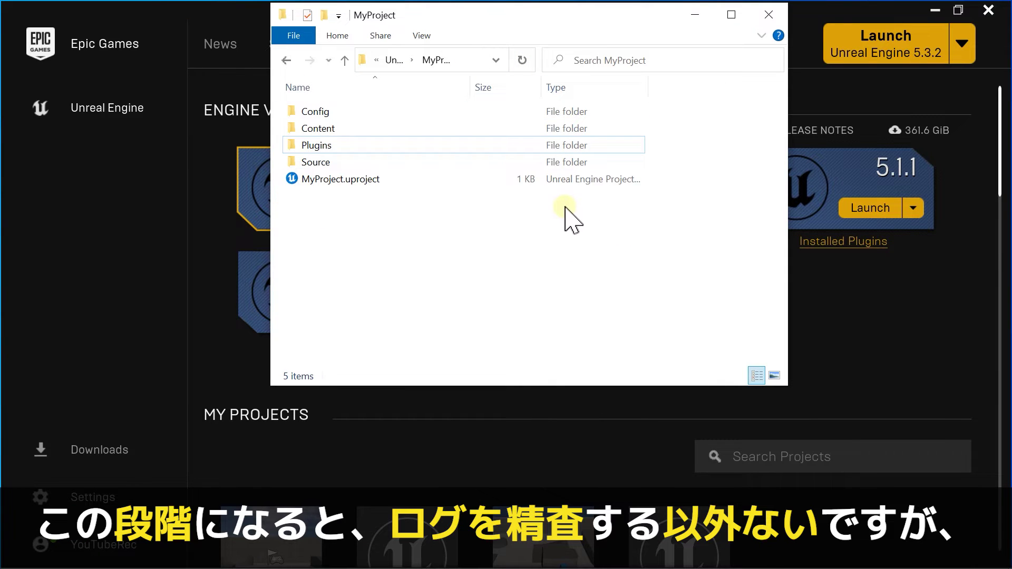
left_click(346, 128)
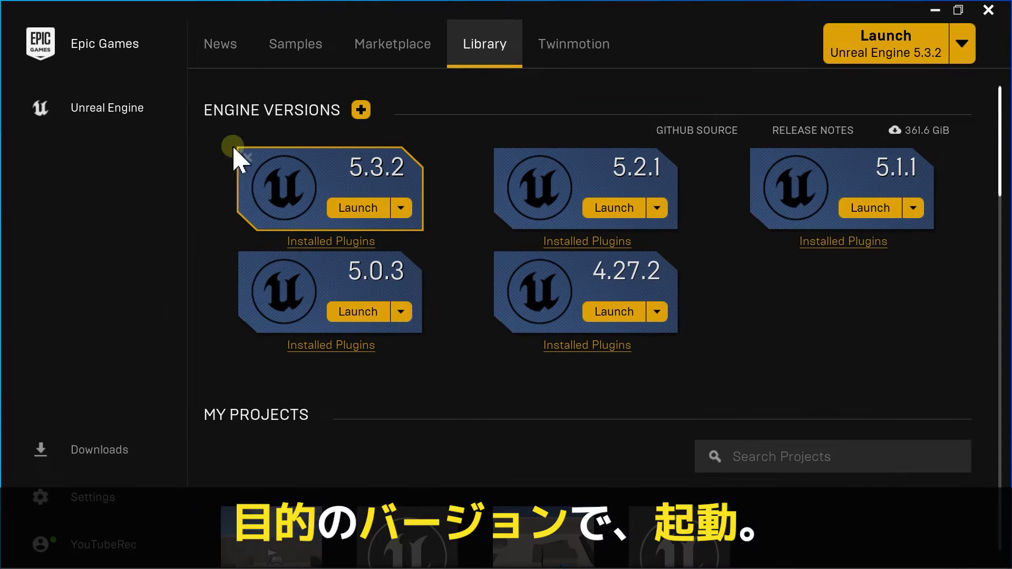
left_click(363, 209)
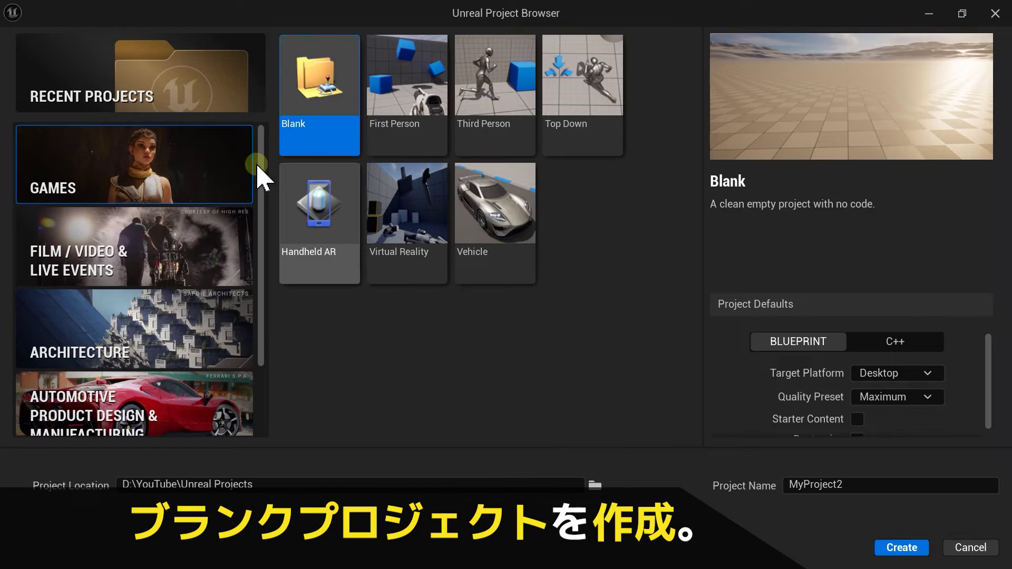
Create a blank 5.3 project named MyProject and look through its plugin list.
scroll(870, 379, "down", 1)
left_click(878, 484)
key("BackSpace")
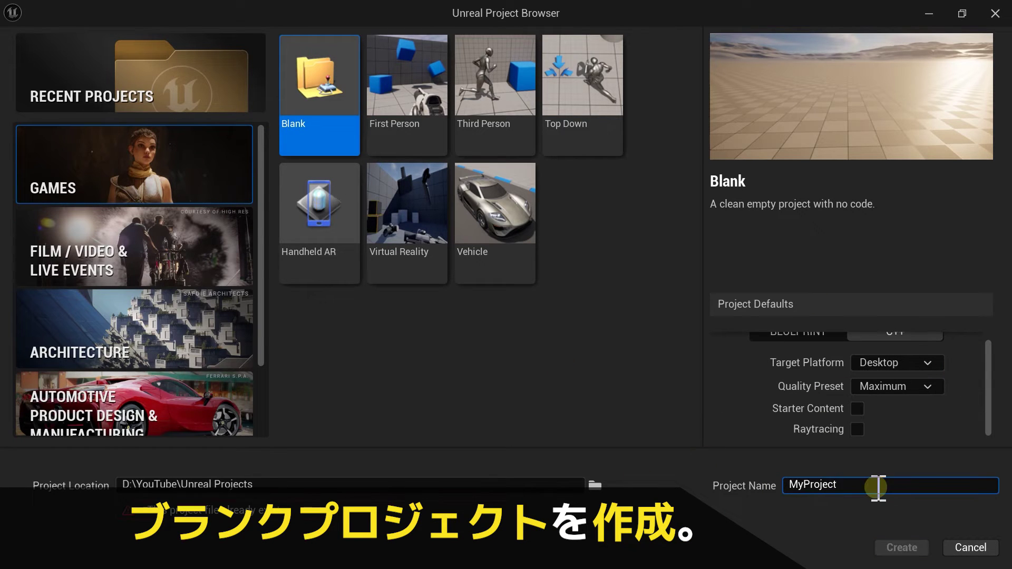
type("_Blank")
left_click(890, 545)
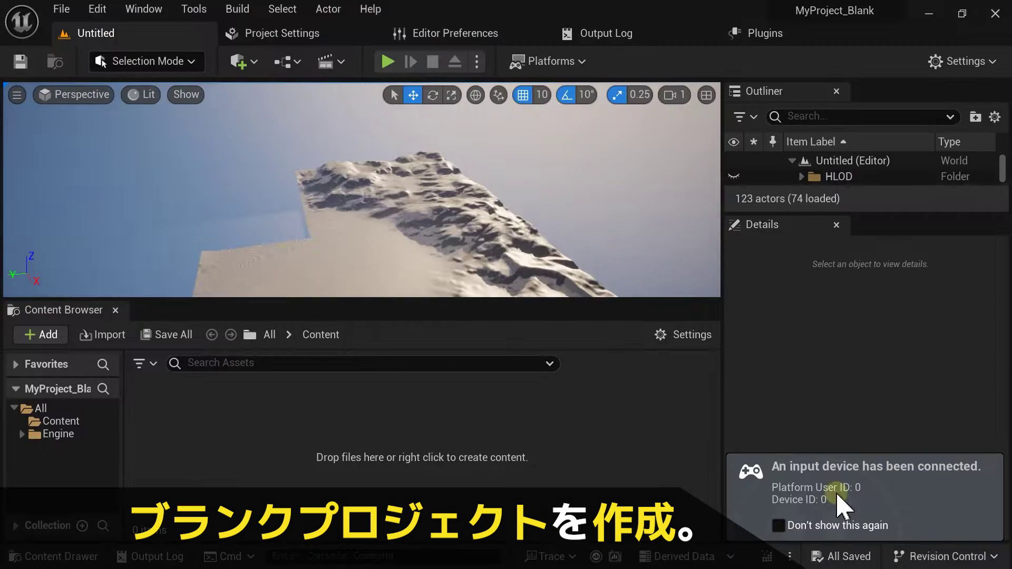
left_click(98, 9)
left_click(148, 261)
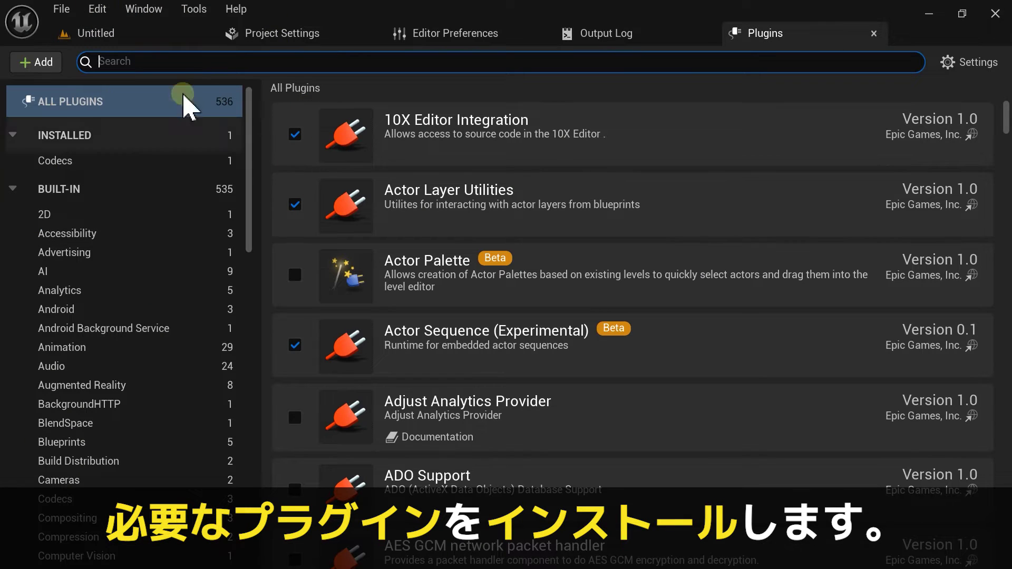
left_click(169, 42)
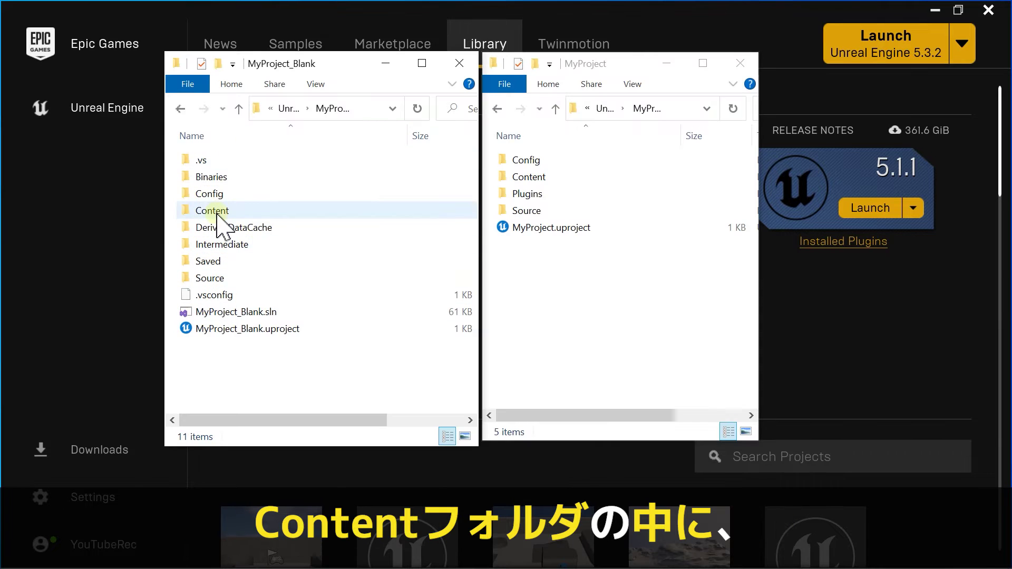
Copy the seven folders from the old project's Content into the new project's Content folder.
double_click(197, 211)
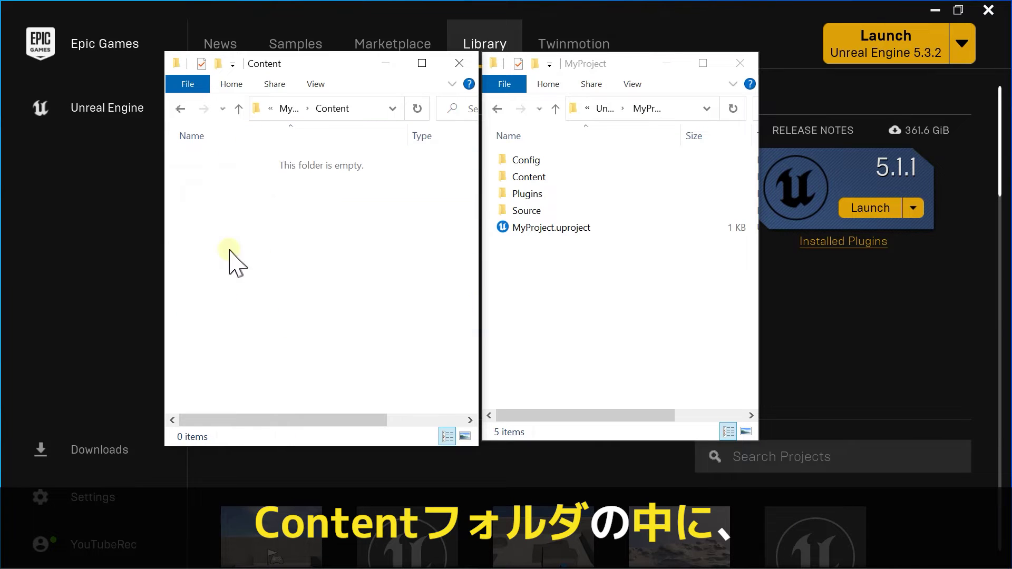
double_click(527, 176)
left_click_drag(554, 316, 514, 155)
left_click(278, 197)
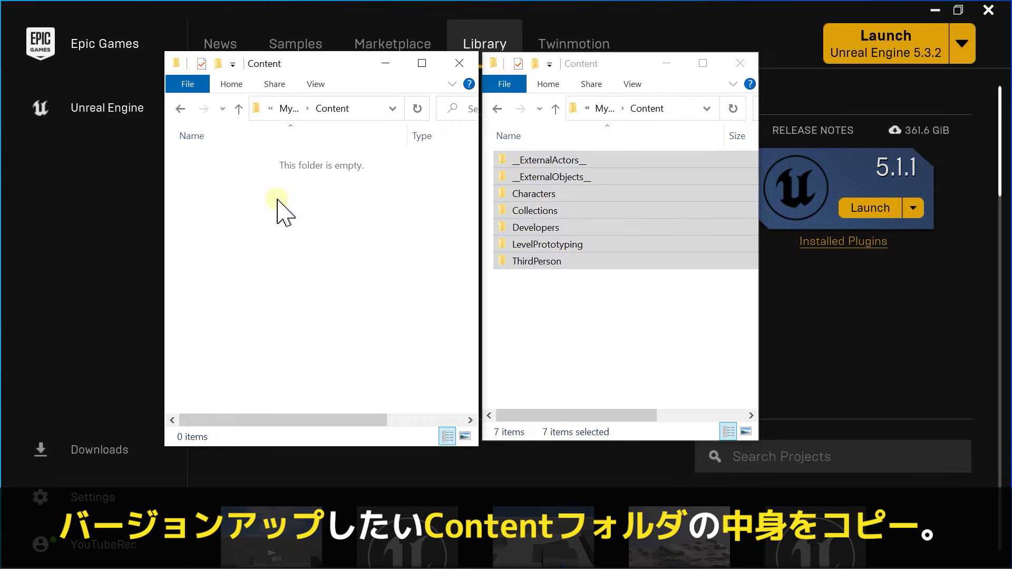
key("ctrl+v")
left_click(334, 300)
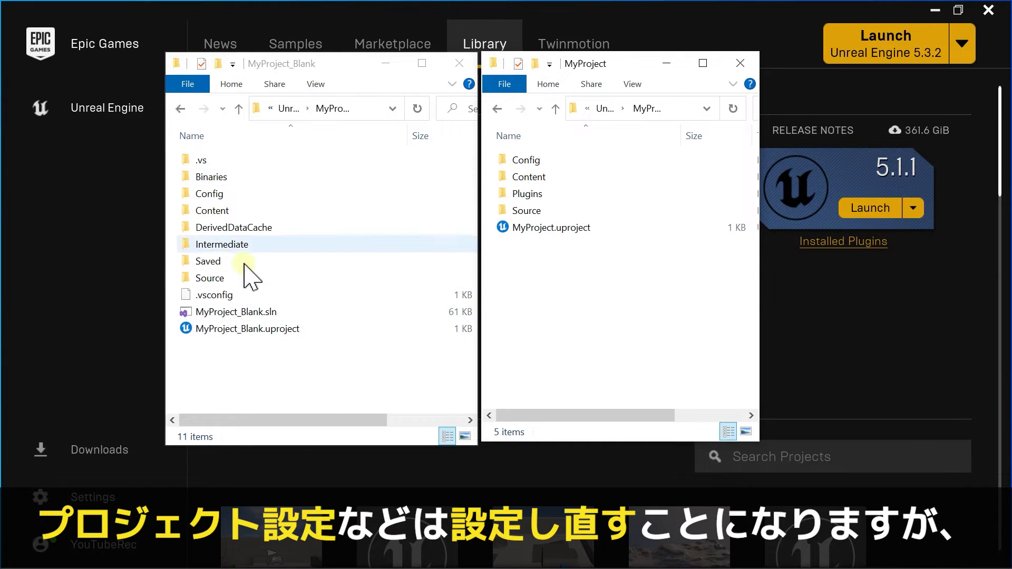
Open MyProject_Blank in the engine and load the ThirdPersonMap level.
left_click(245, 329)
double_click(246, 328)
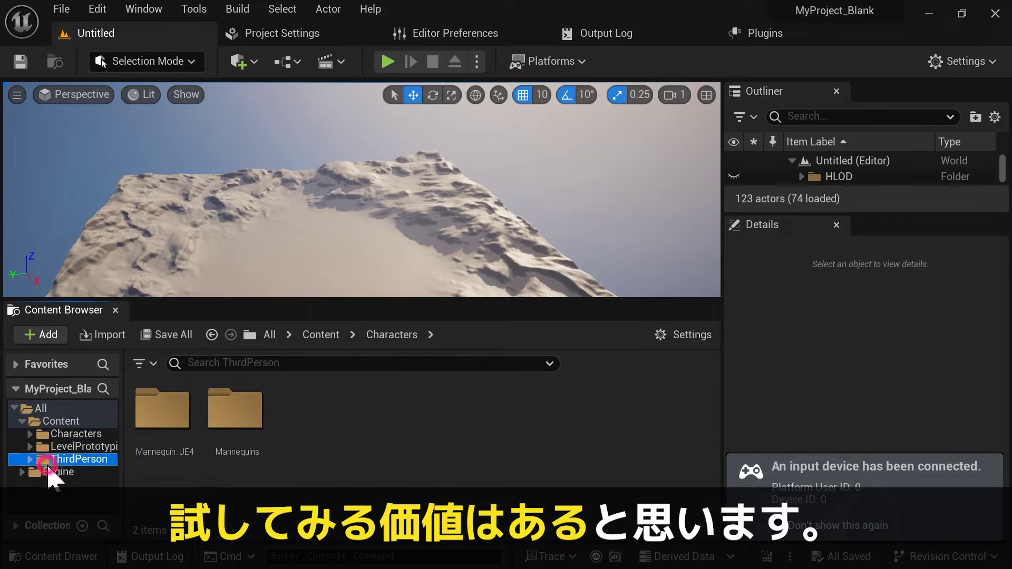
double_click(311, 416)
double_click(164, 413)
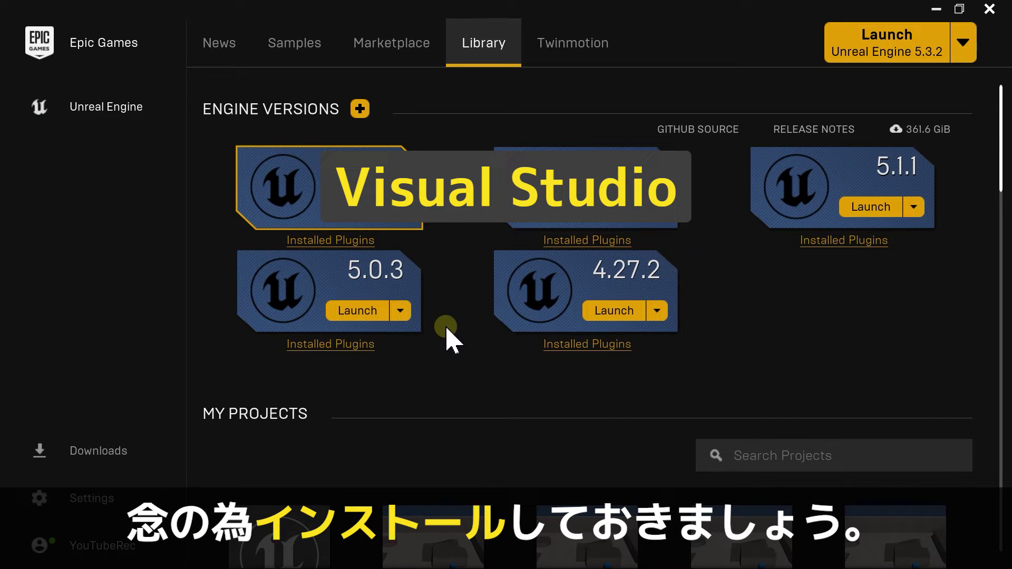
Check the C++ project option in 5.3.2, then launch 5.2.1 and open the original MyProject.
left_click(345, 209)
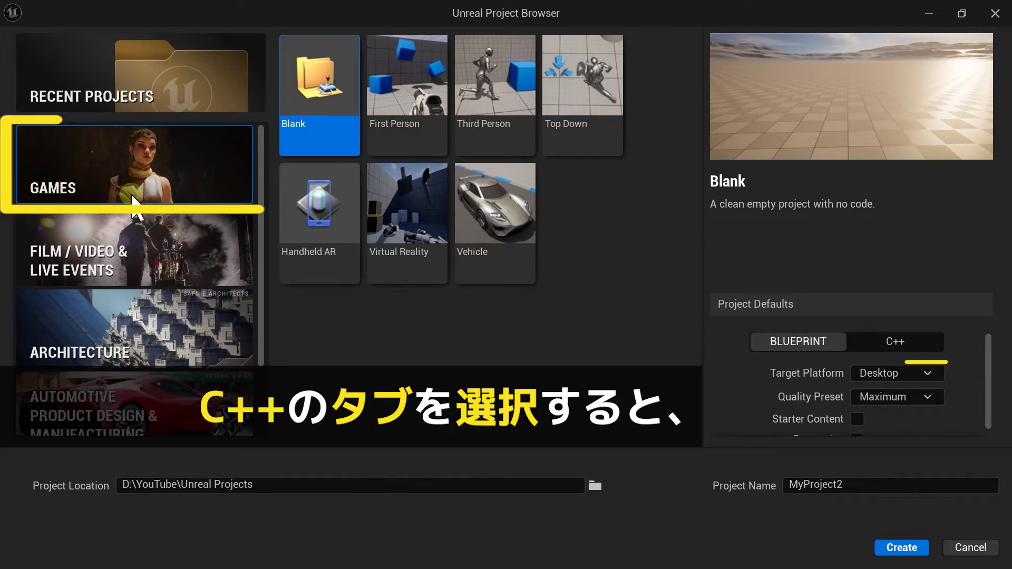
left_click(916, 343)
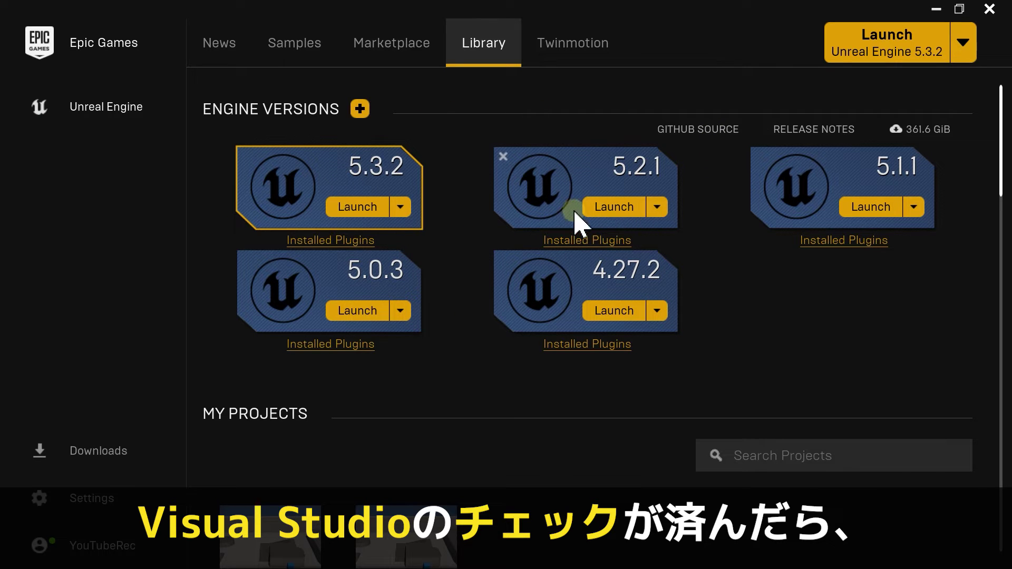
left_click(629, 209)
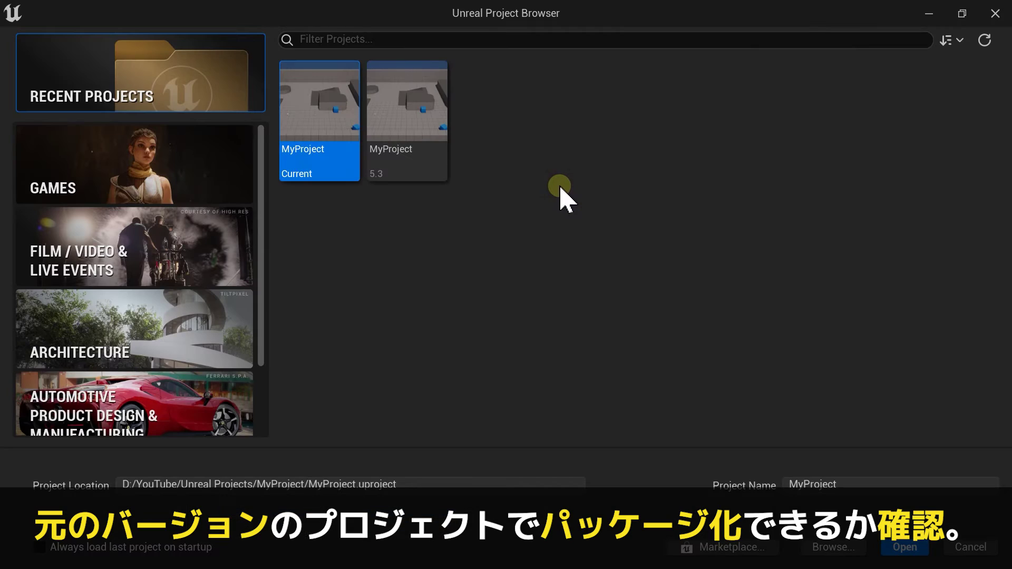
left_click(904, 547)
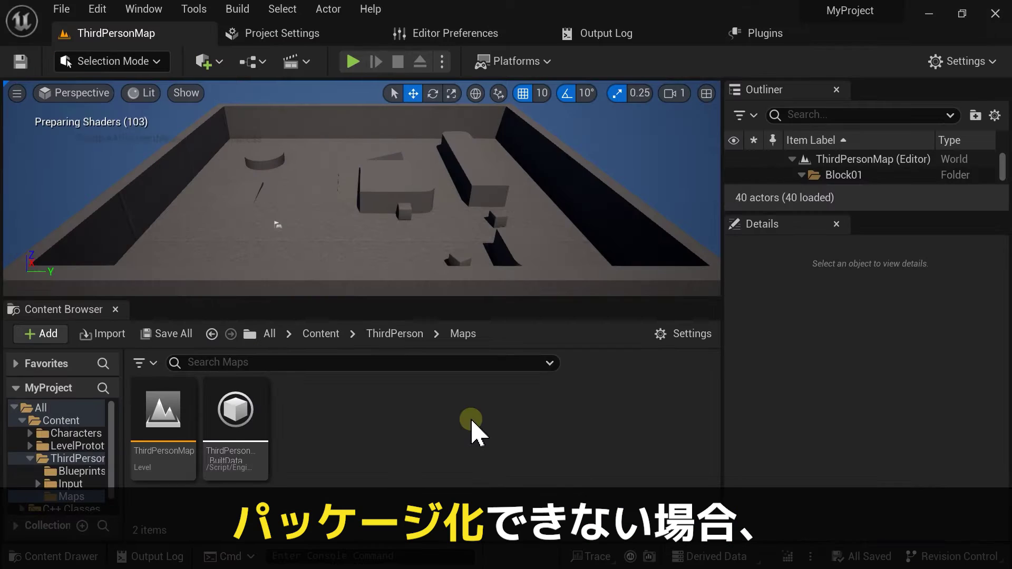
Find Windows packaging under Platforms, then read the Windows packaging failure-checks article.
left_click(527, 61)
mouse_move(552, 275)
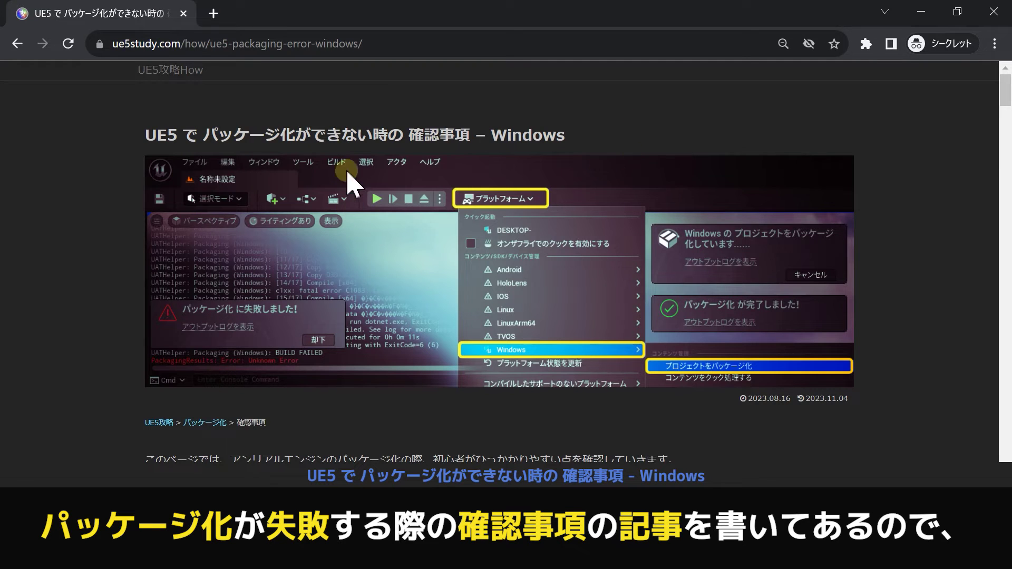
scroll(648, 250, "down", 2)
scroll(649, 248, "down", 4)
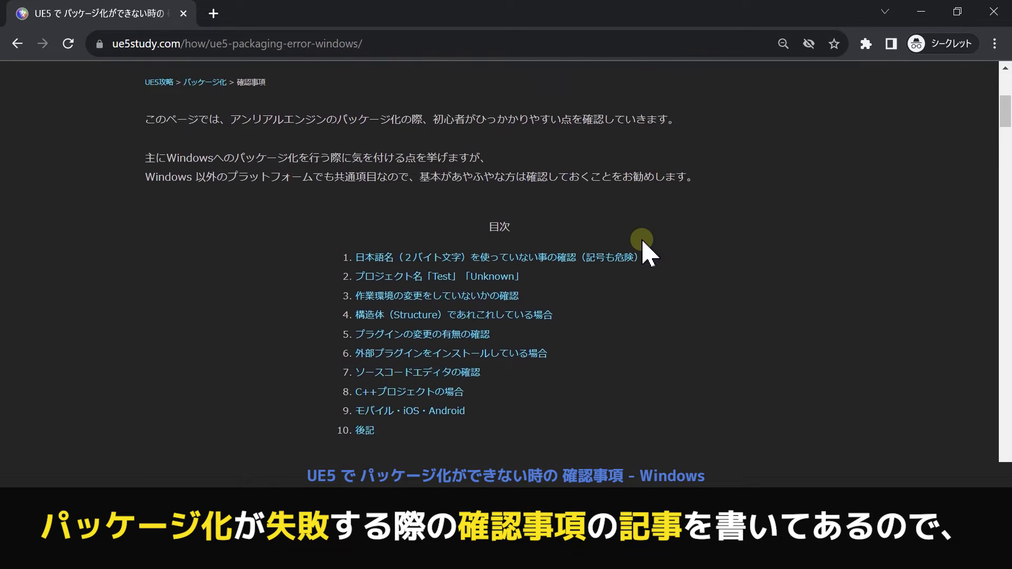
scroll(631, 293, "down", 4)
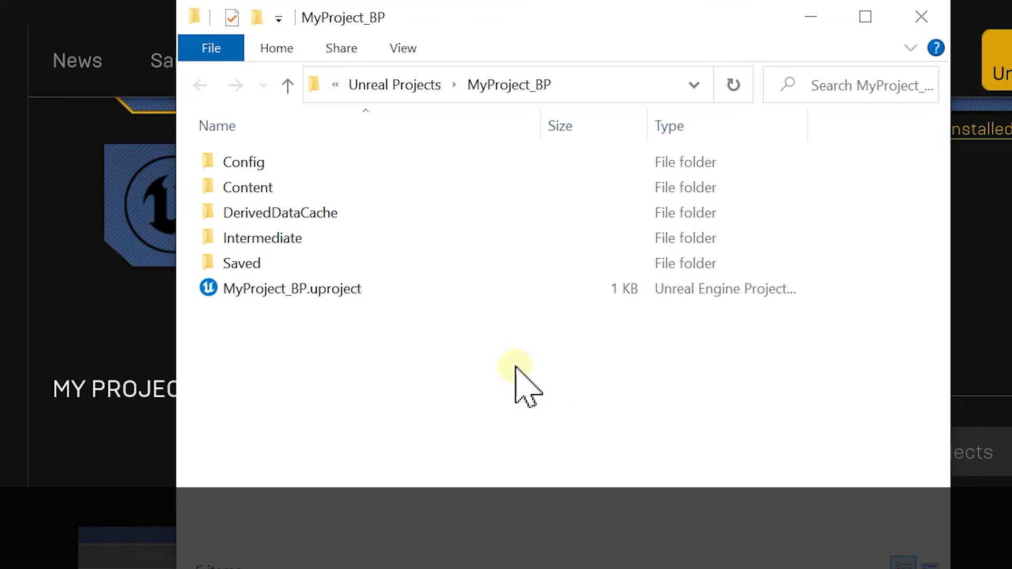
Delete DerivedDataCache, Intermediate and Saved from MyProject_BP, then open it in the engine.
left_click(256, 193)
left_click(227, 213)
left_click(413, 263, "shift")
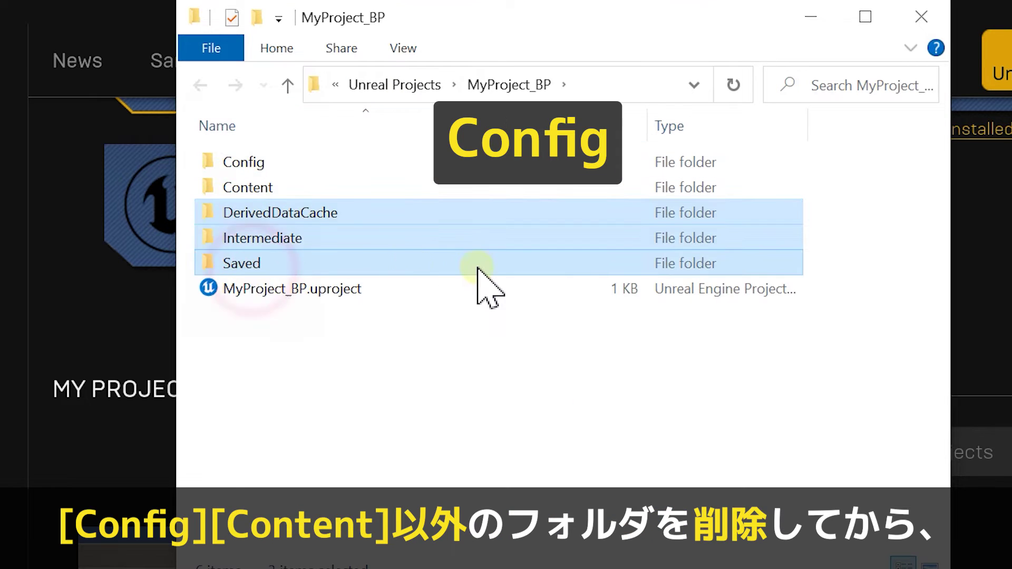
key("Delete")
double_click(274, 213)
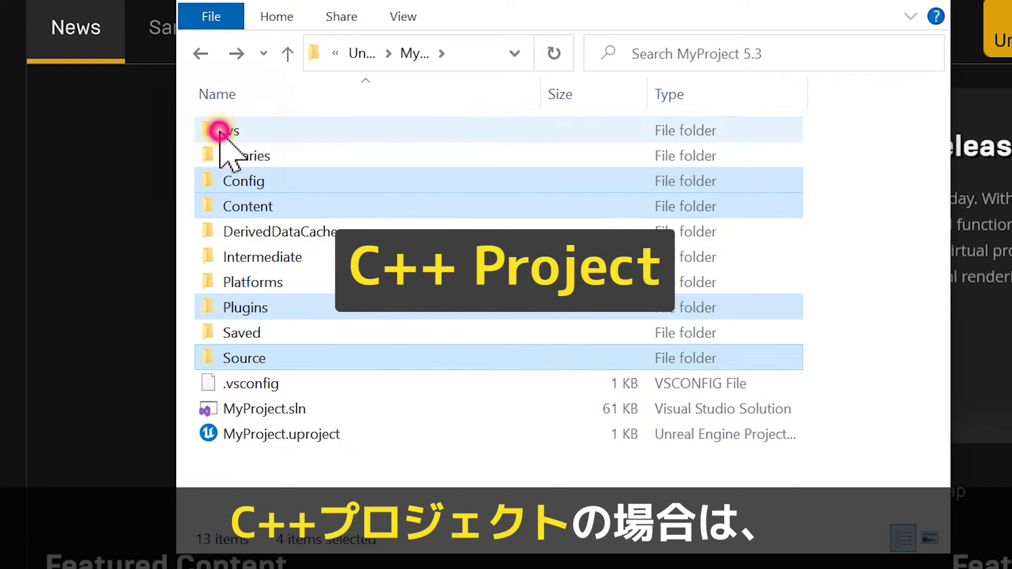
Delete DerivedDataCache, Intermediate, Platforms, Saved, .vsconfig and MyProject.sln, then regenerate Visual Studio files.
left_click(285, 232, "ctrl")
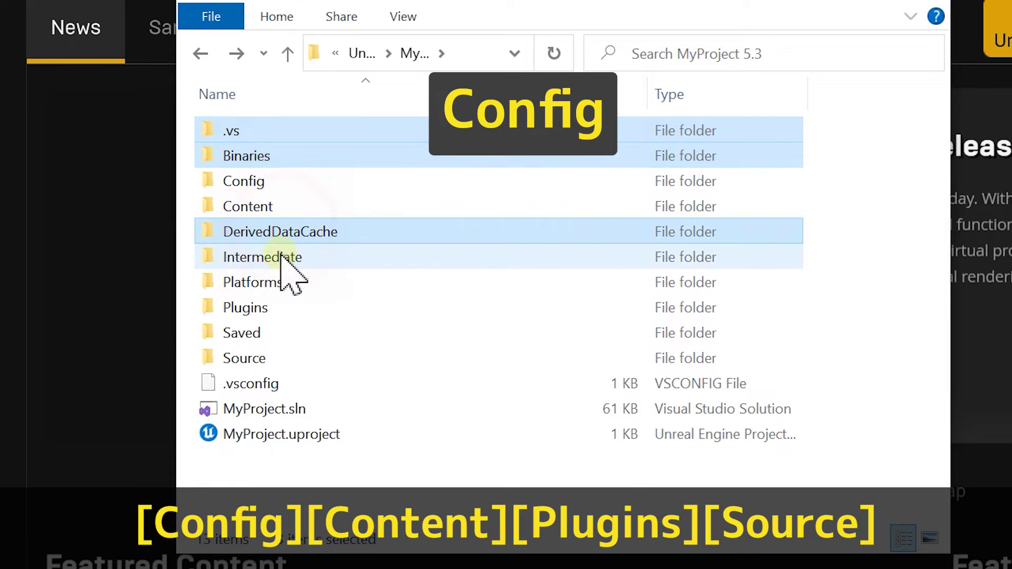
left_click(284, 259, "ctrl")
left_click(283, 279, "ctrl")
left_click(287, 333, "ctrl")
left_click(289, 384, "ctrl")
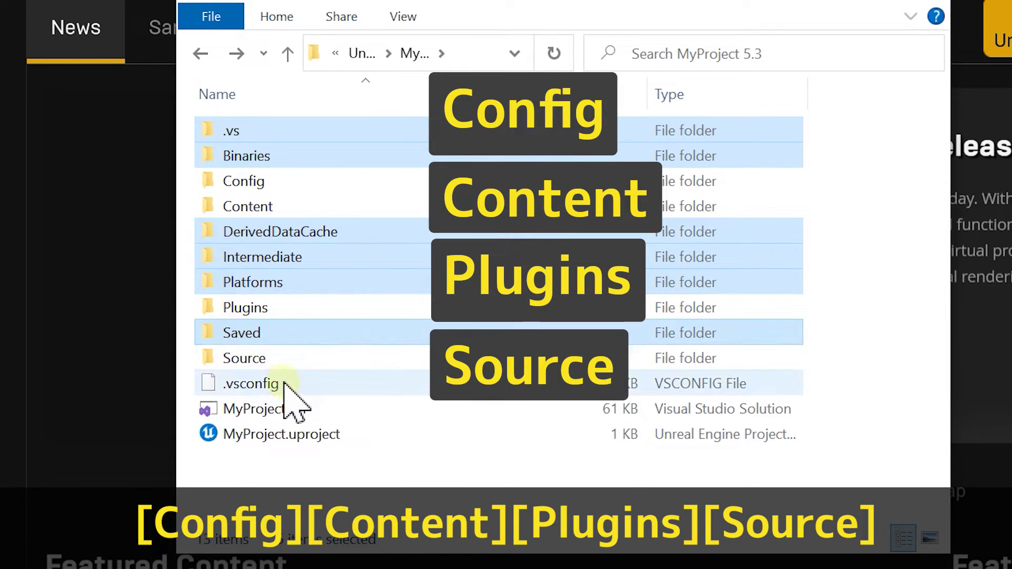
left_click(284, 410, "ctrl")
key("Delete")
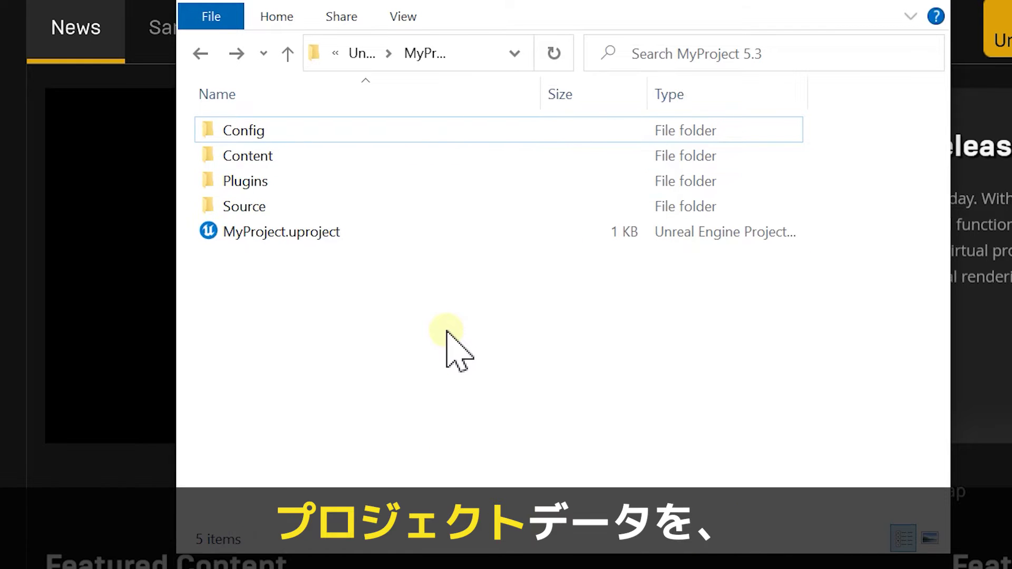
right_click(292, 232)
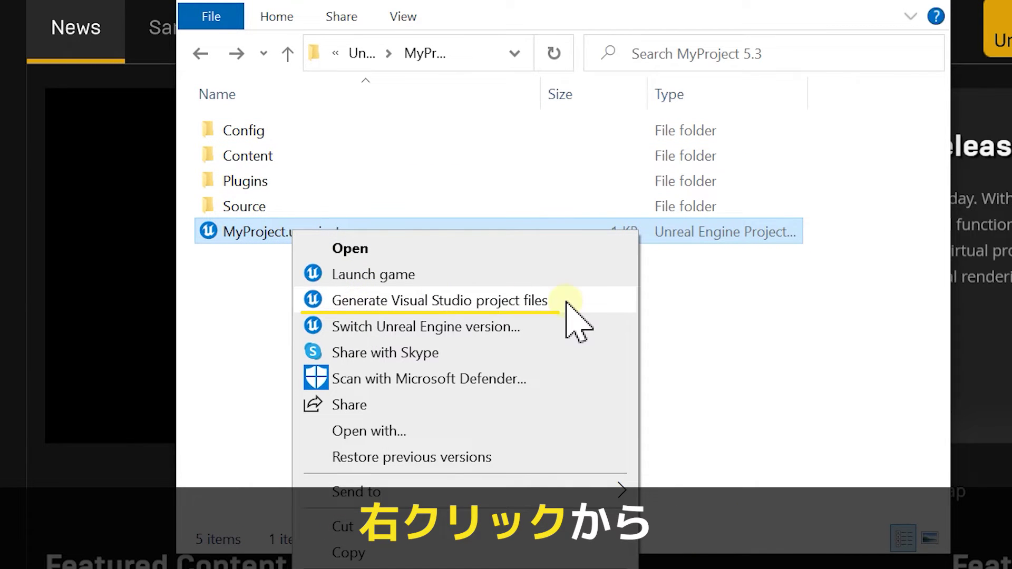
left_click(542, 300)
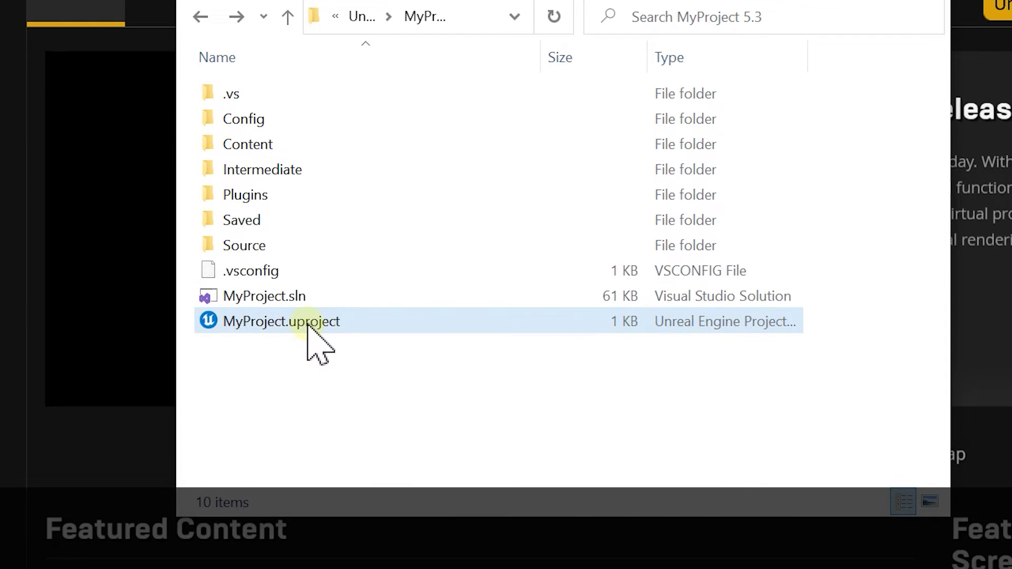
Open MyProject with the module rebuild, open the Output Log, and package the project for Windows.
double_click(338, 359)
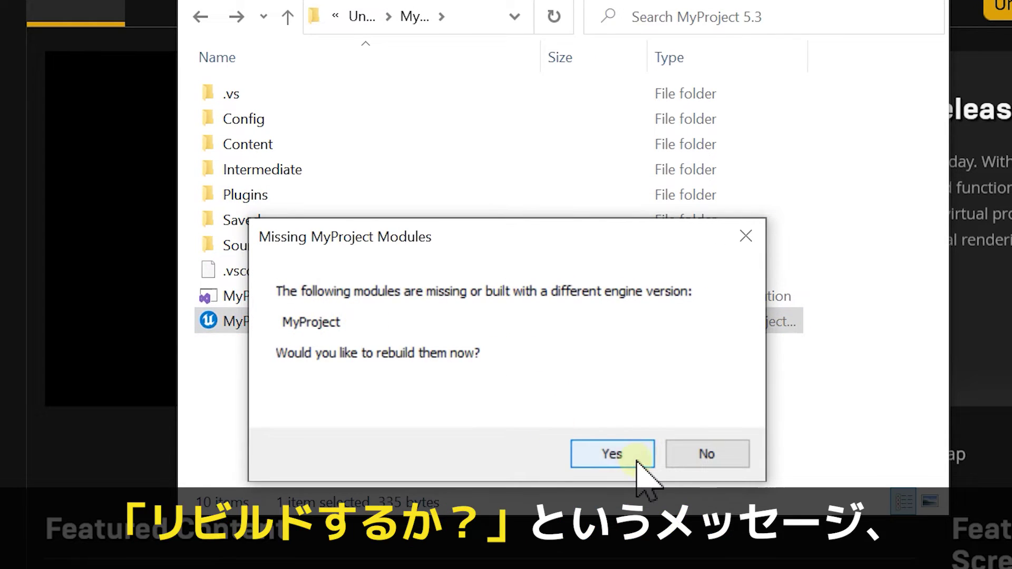
left_click(630, 454)
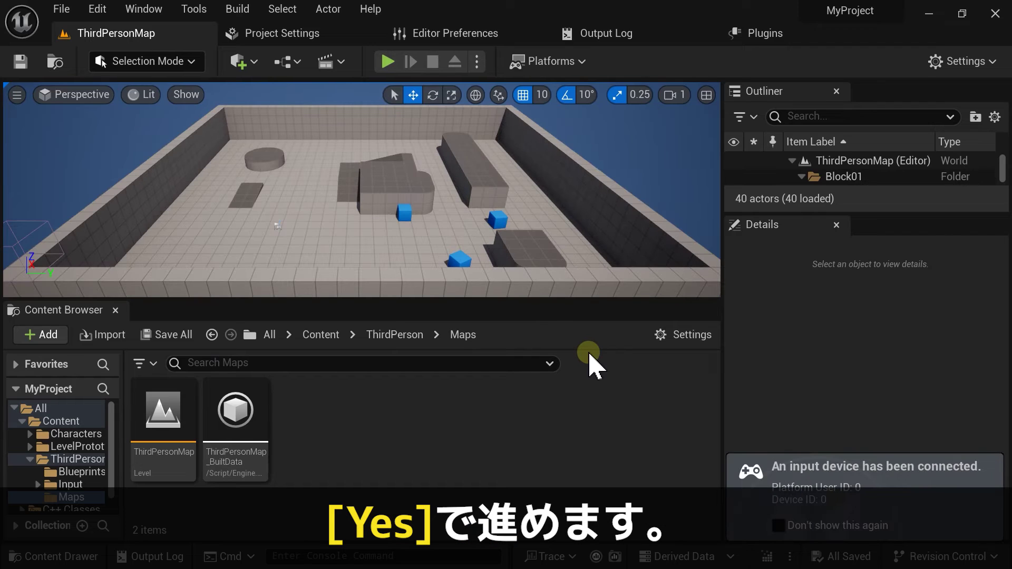
left_click(550, 61)
mouse_move(671, 259)
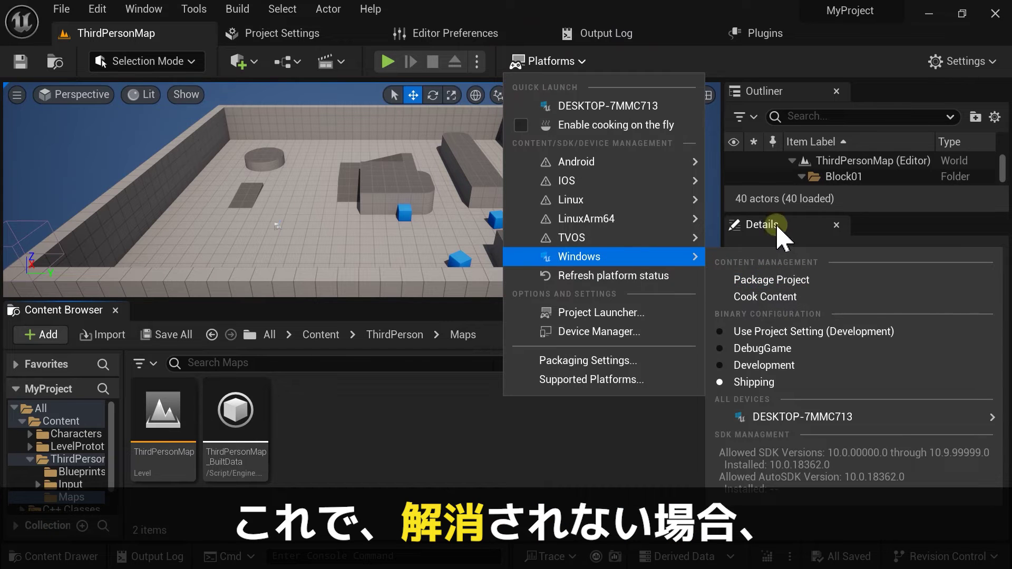
left_click(638, 38)
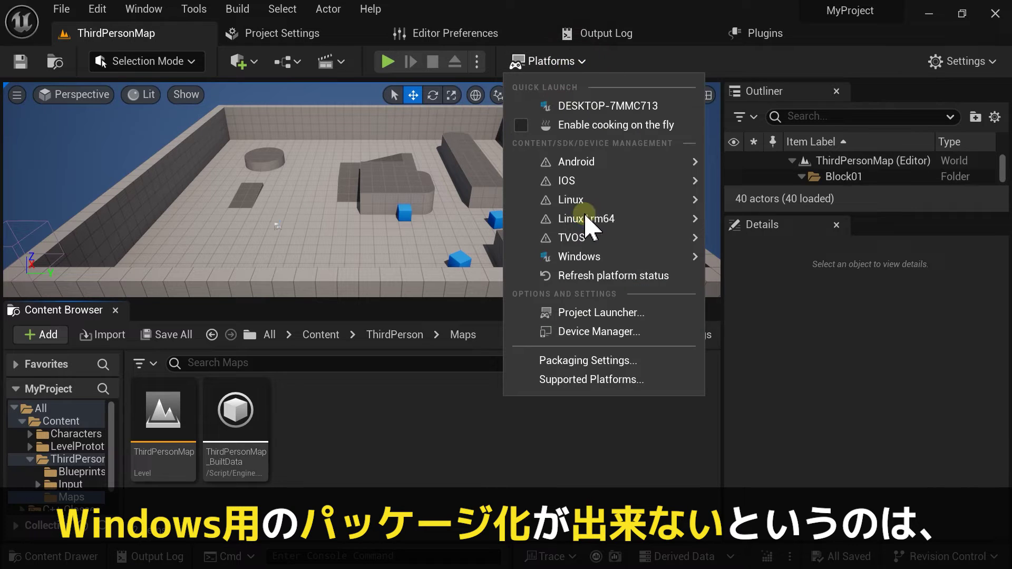
mouse_move(616, 256)
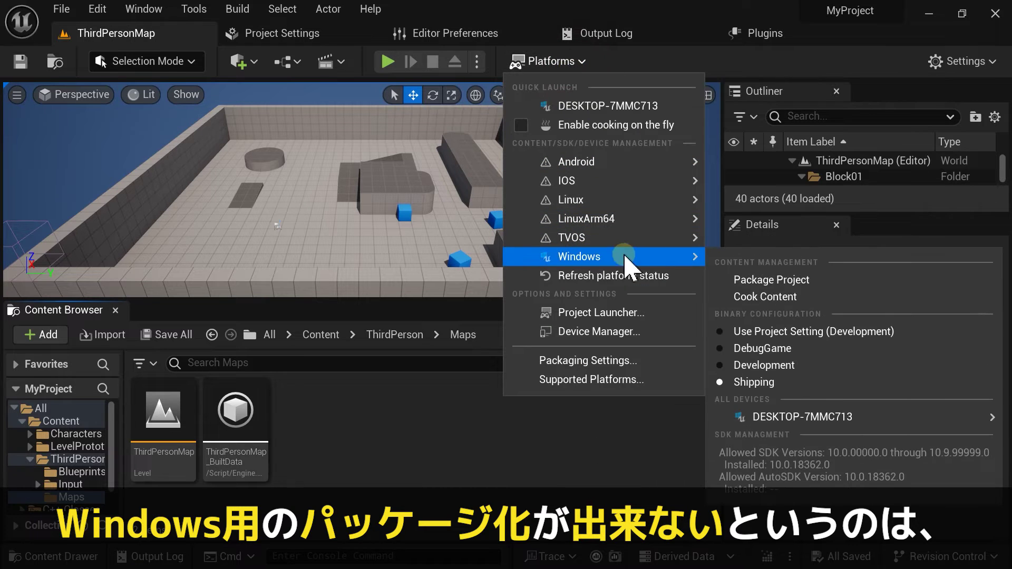
left_click(815, 289)
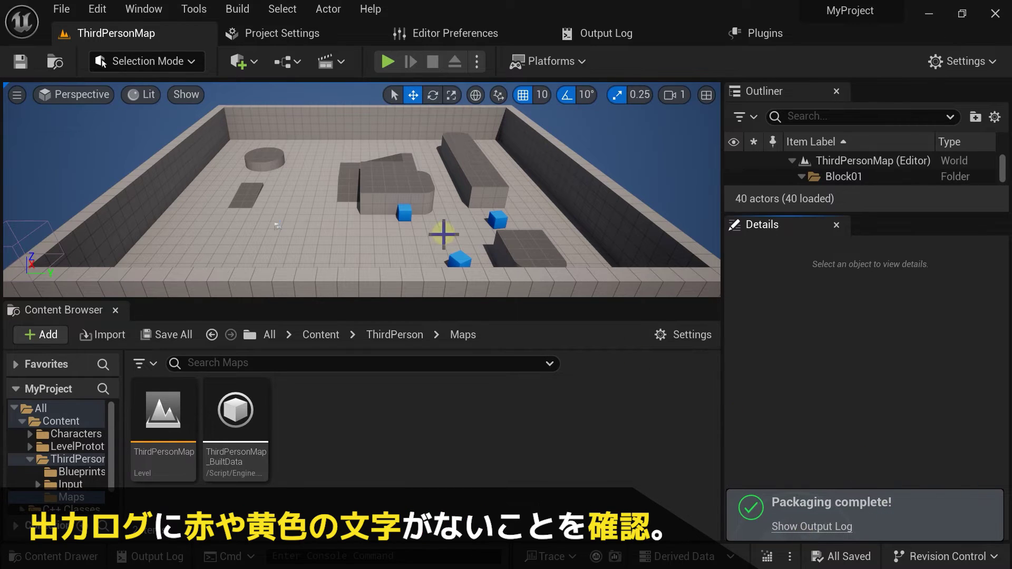
Show the Output Log full-window, then run the packaged MyProject.exe and quit it.
left_click(142, 11)
left_click(211, 393)
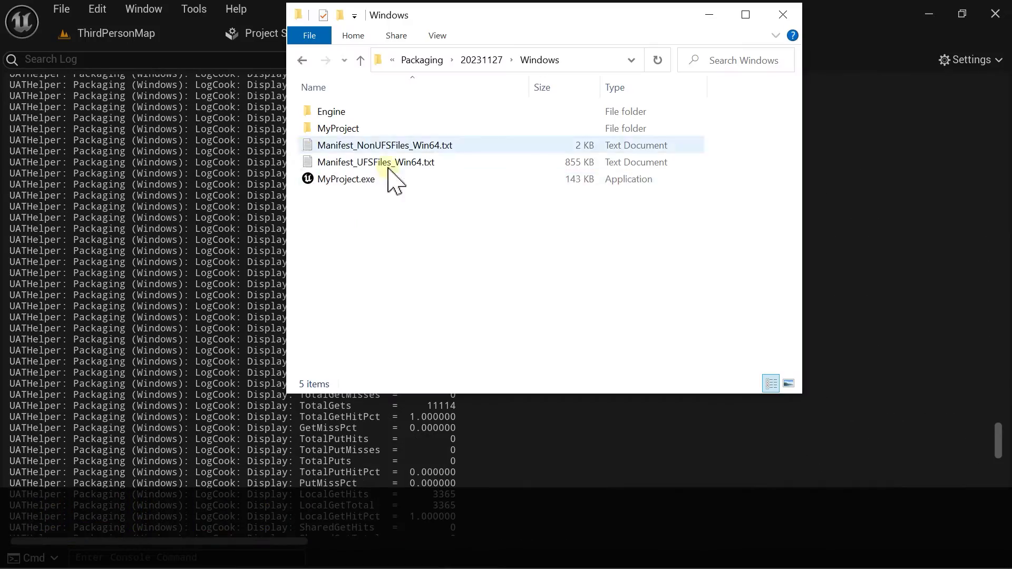
double_click(340, 183)
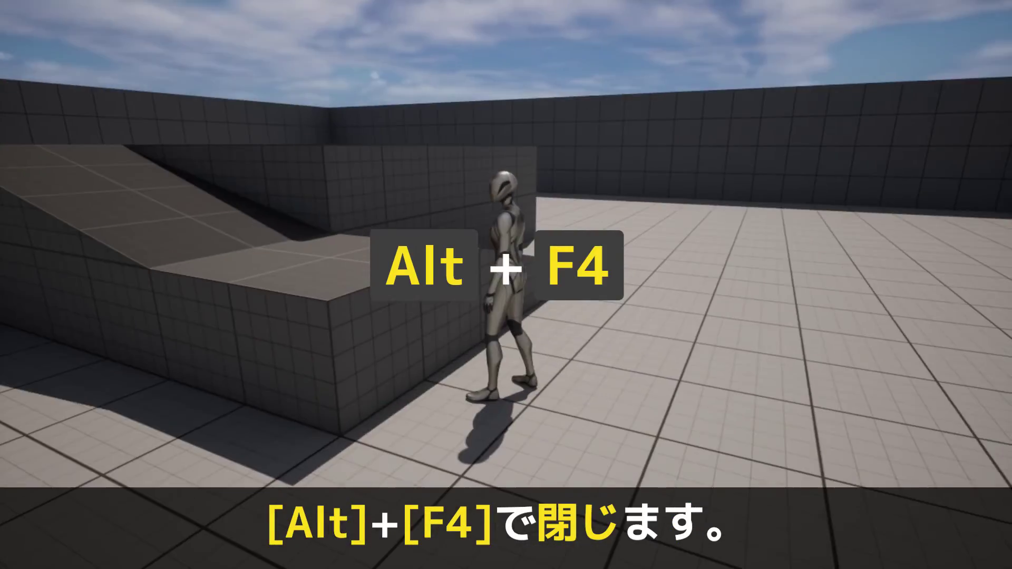
key("alt+F4")
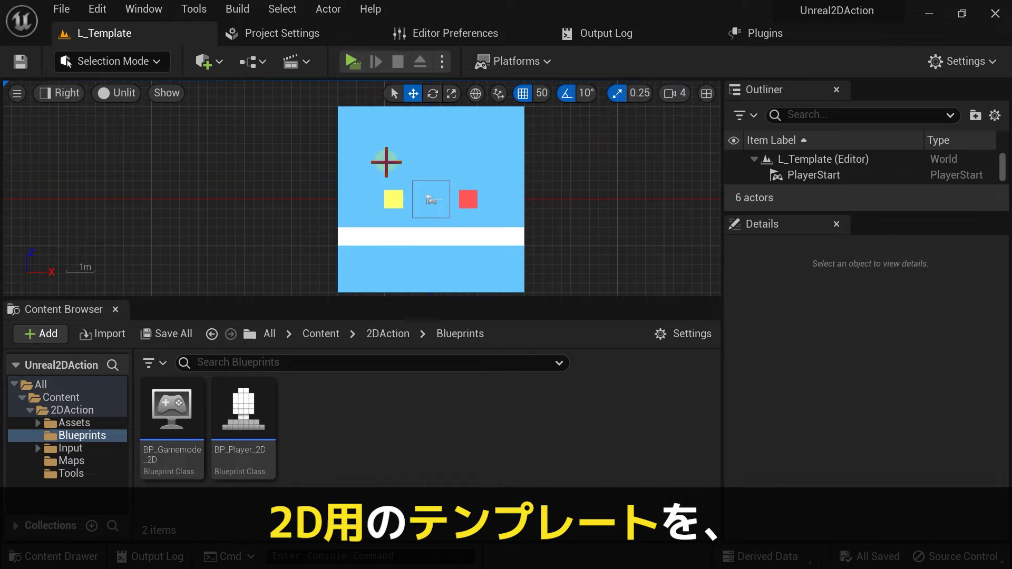
left_click(351, 62)
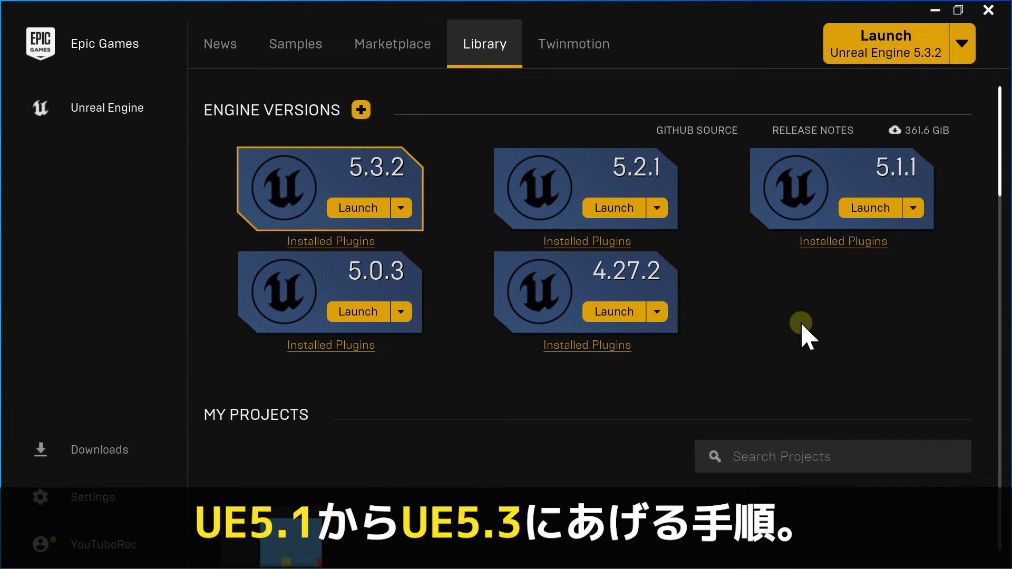
scroll(495, 303, "down", 5)
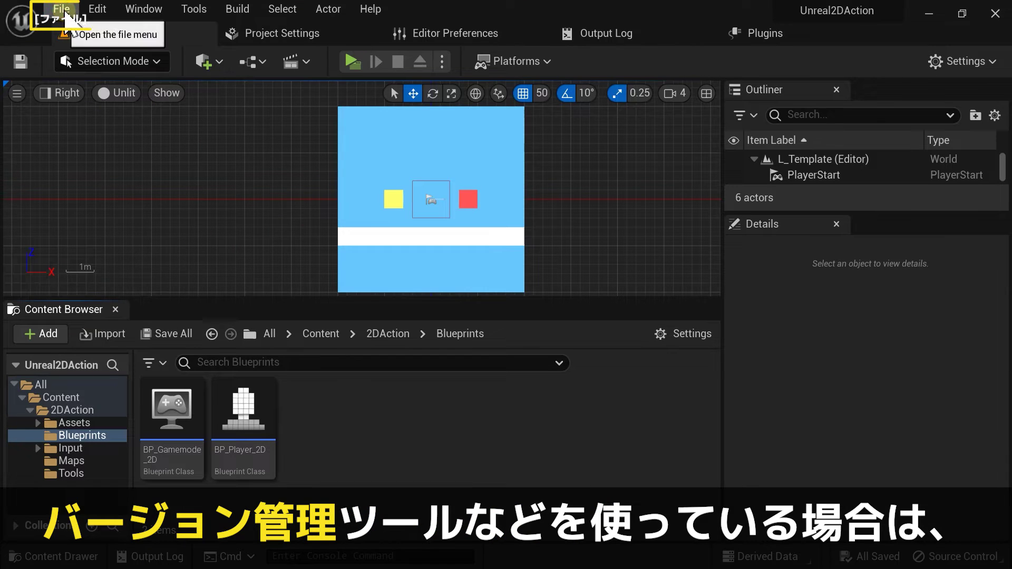
Zip the project into the Backup 2023 folder, appending '_5_1_1' to the file name.
left_click(62, 9)
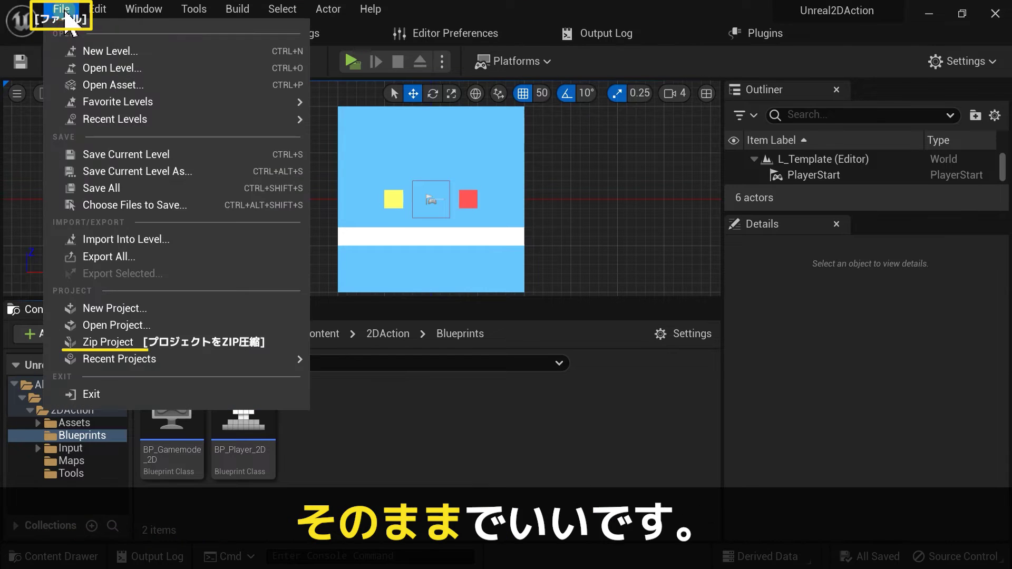
left_click(153, 342)
left_click(529, 234)
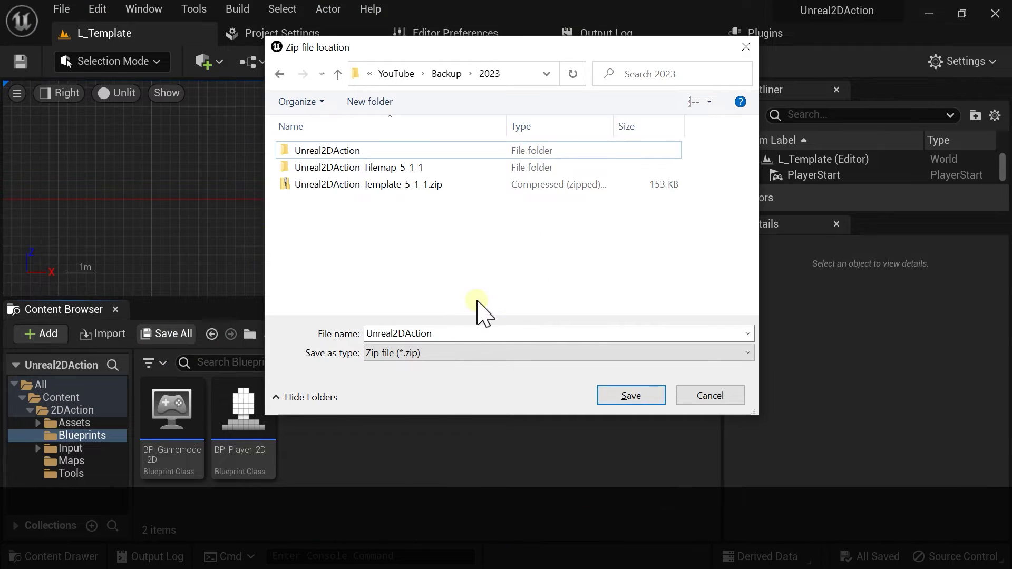
left_click(458, 334)
left_click(472, 334)
type("_5_1_1_")
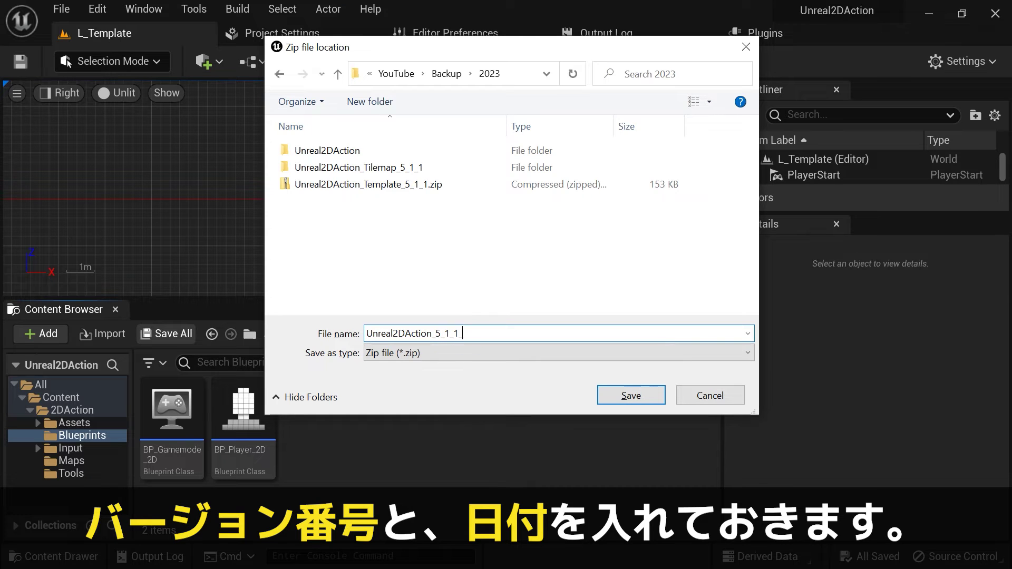
left_click(603, 401)
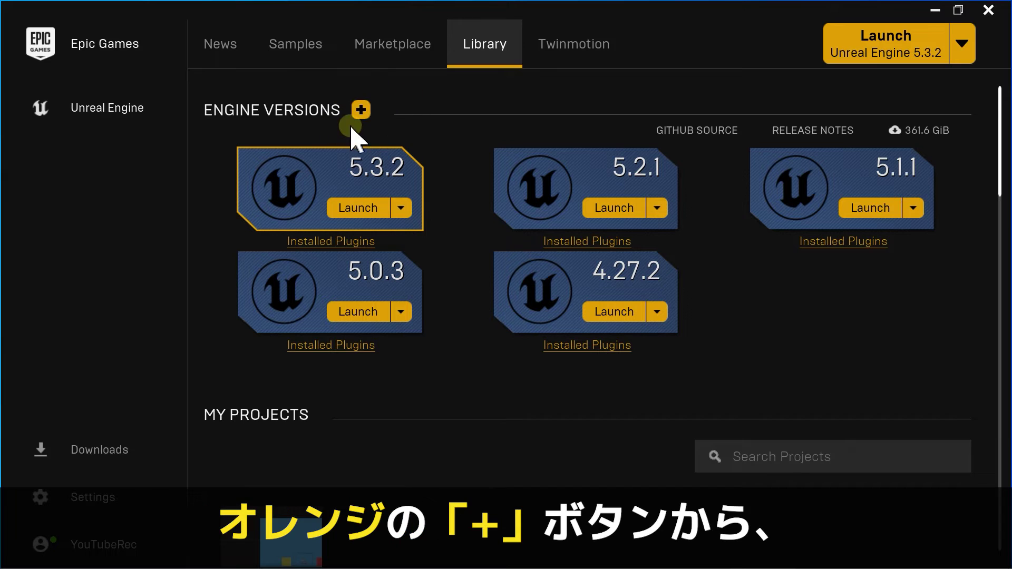
Browse the installable engine versions in the Library without adding one.
left_click(361, 110)
left_click(898, 270)
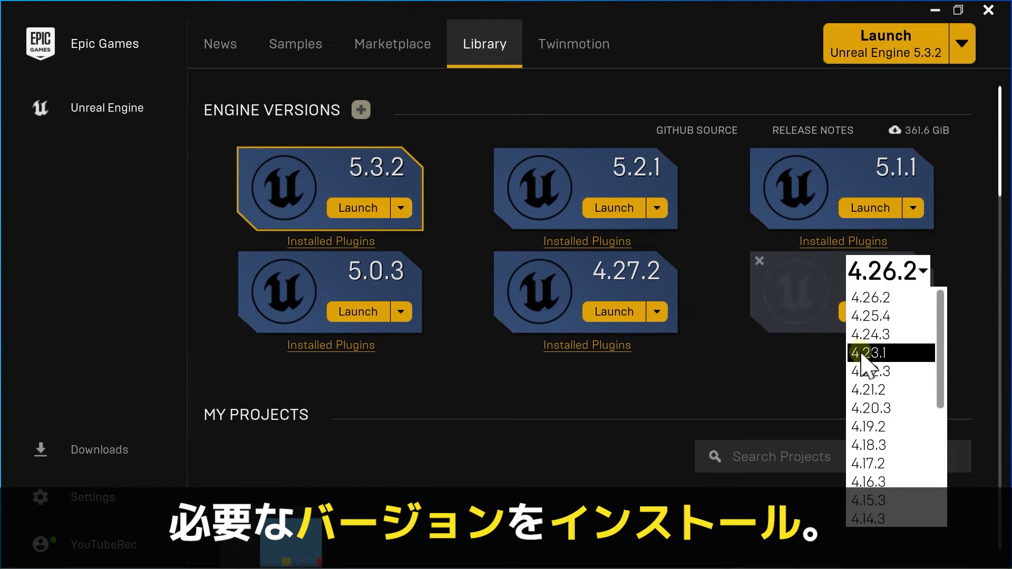
left_click(801, 384)
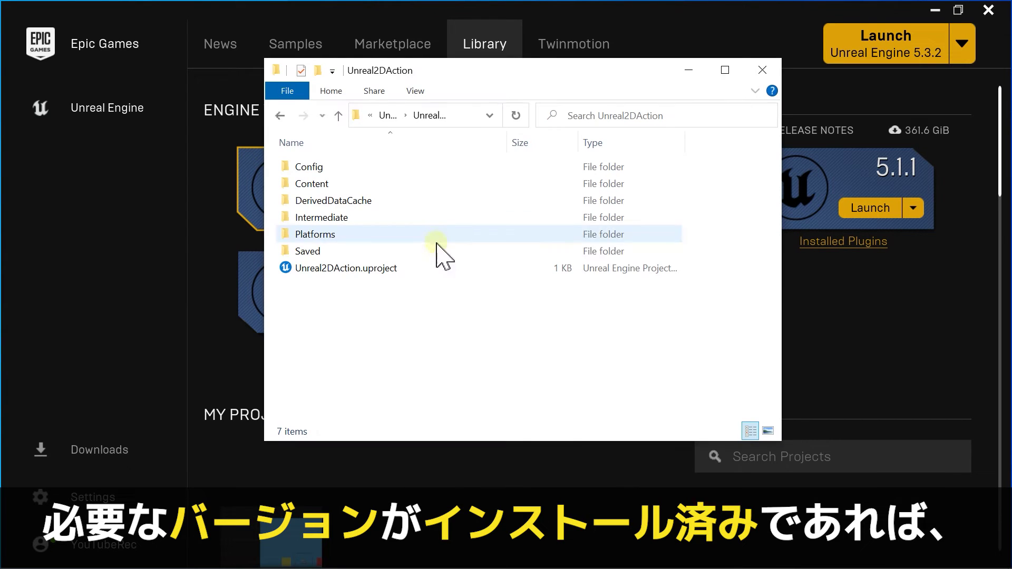
left_click(448, 304)
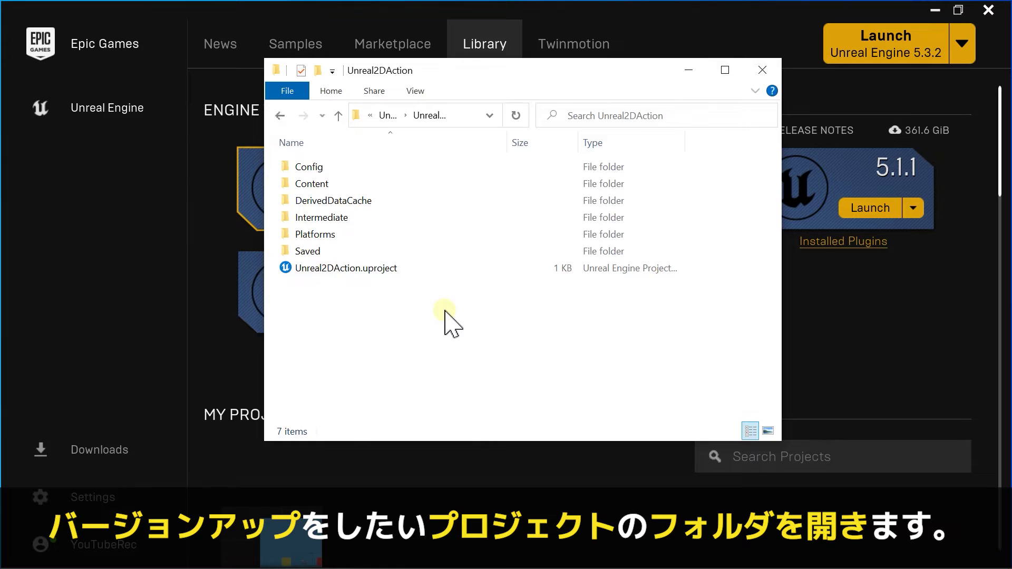
scroll(456, 251, "down", 5)
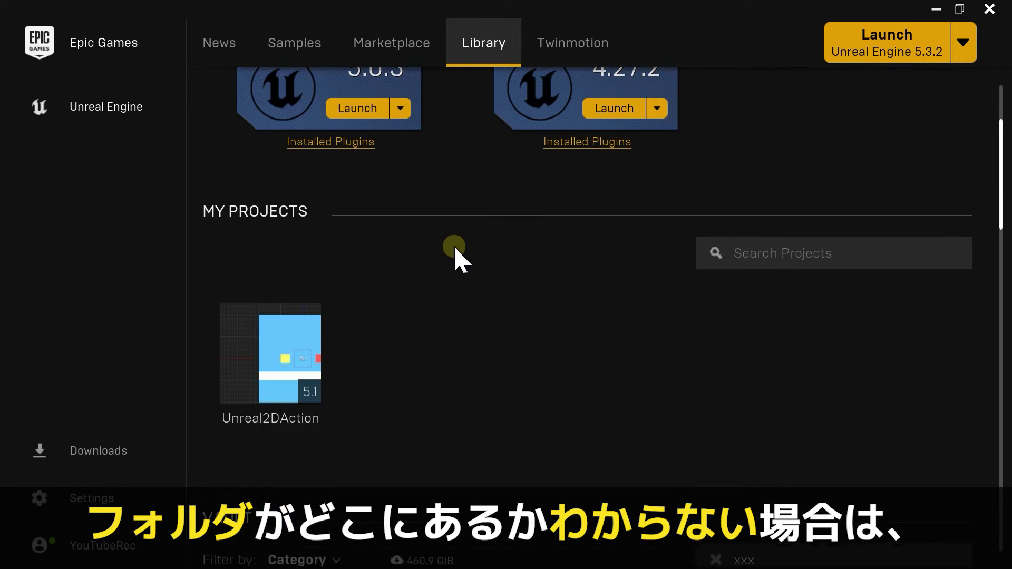
Show Unreal2DAction's folder from My Projects and switch its .uproject to engine 5.3.
right_click(280, 253)
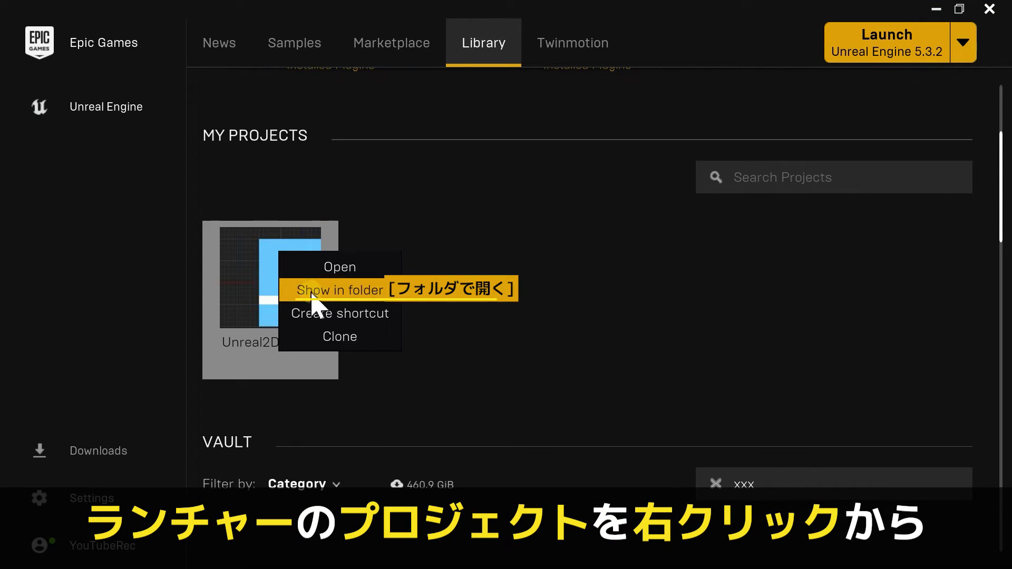
left_click(351, 292)
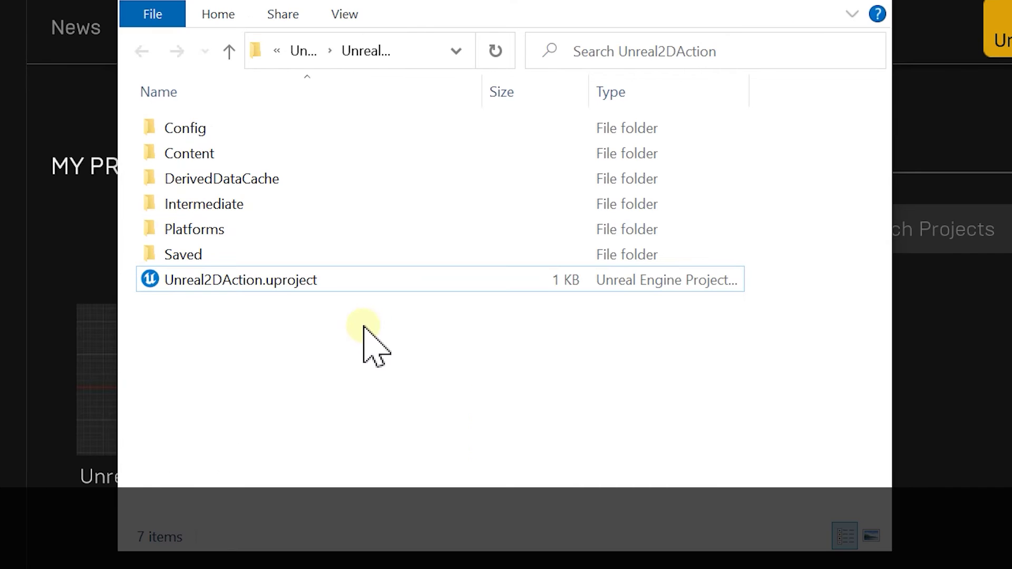
right_click(194, 284)
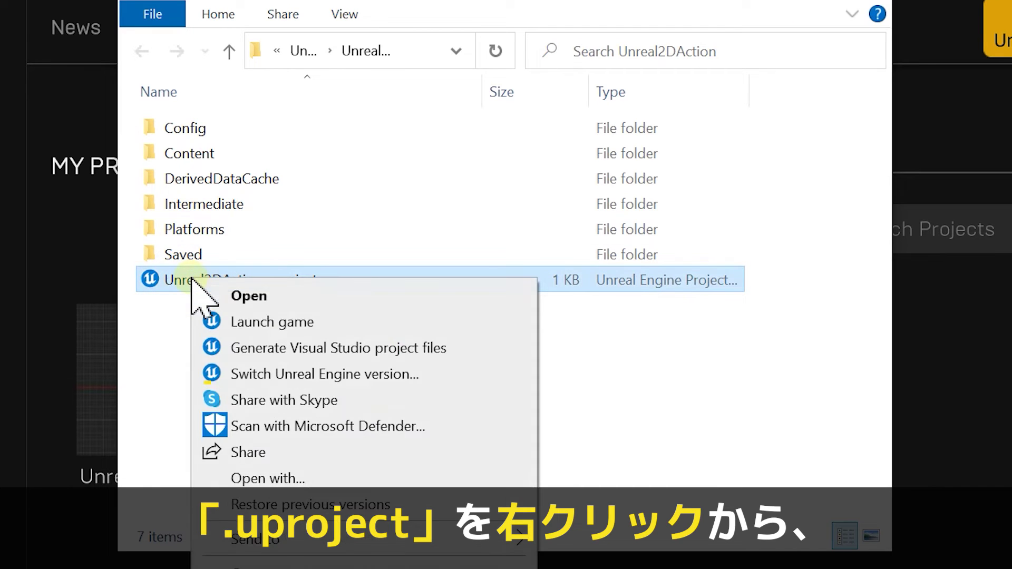
left_click(330, 375)
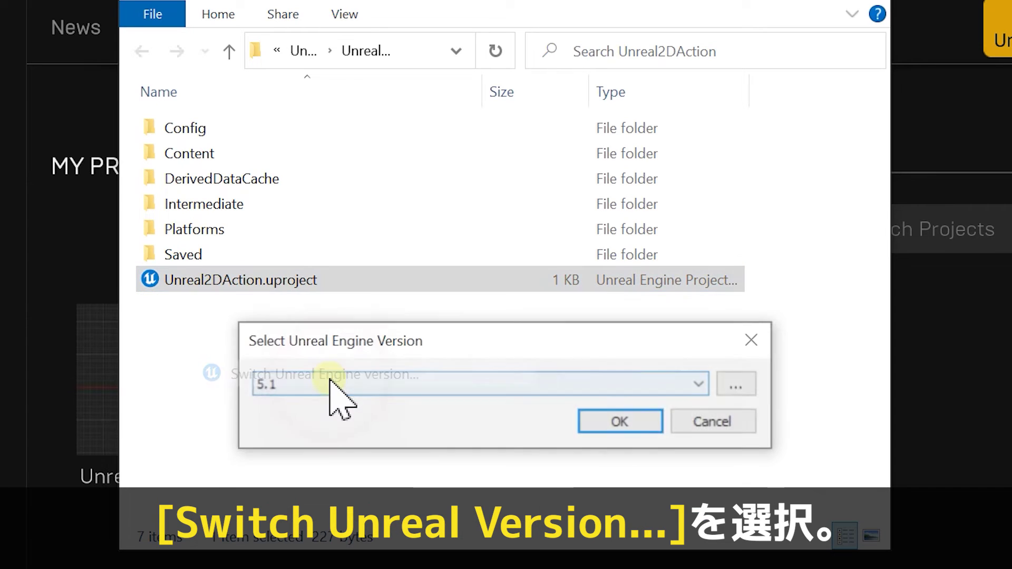
left_click(330, 385)
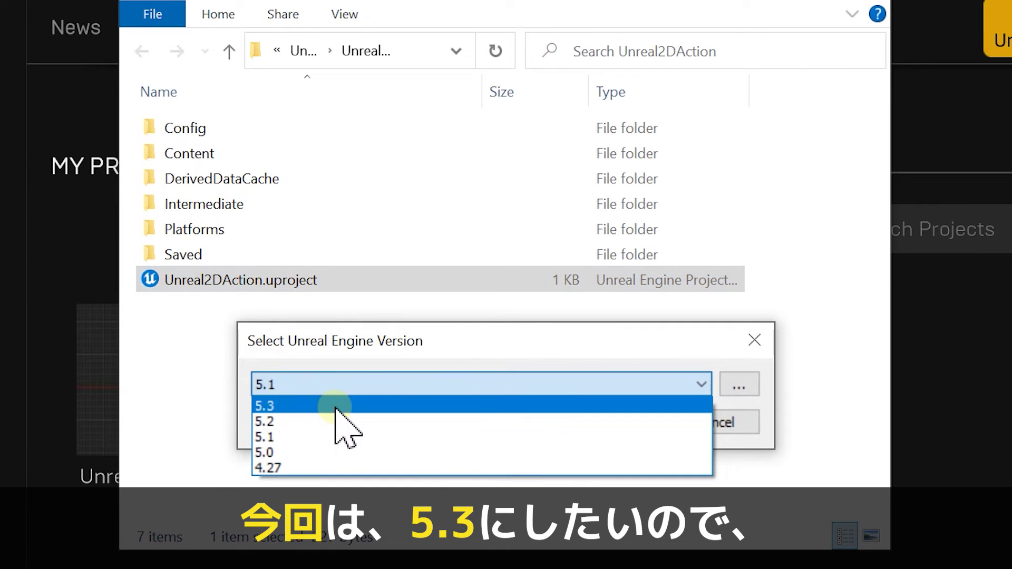
left_click(332, 407)
left_click(589, 419)
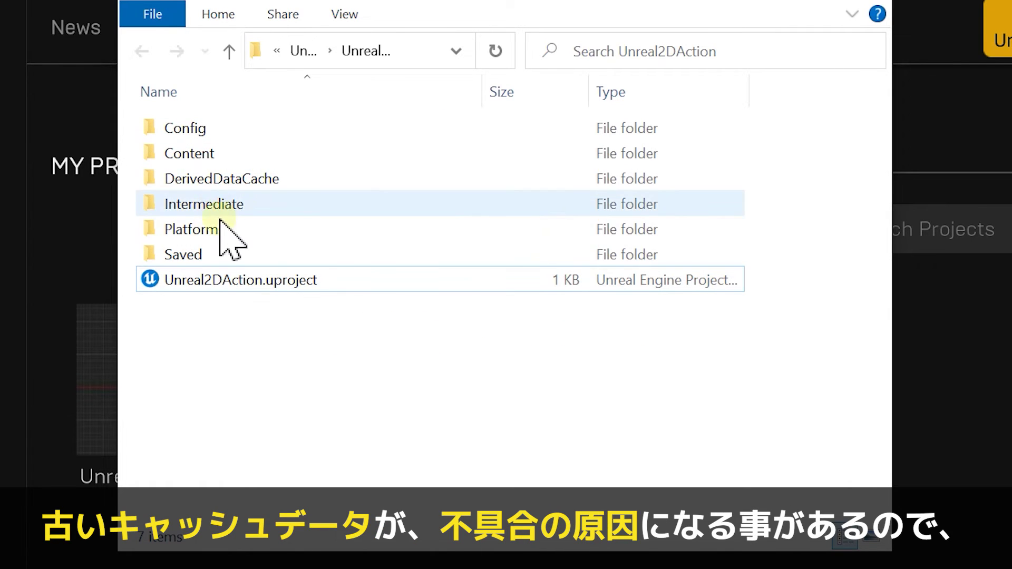
Delete the DerivedDataCache, Intermediate, Platforms and Saved folders, then open Unreal2DAction.uproject.
left_click(211, 180)
left_click(200, 249, "shift")
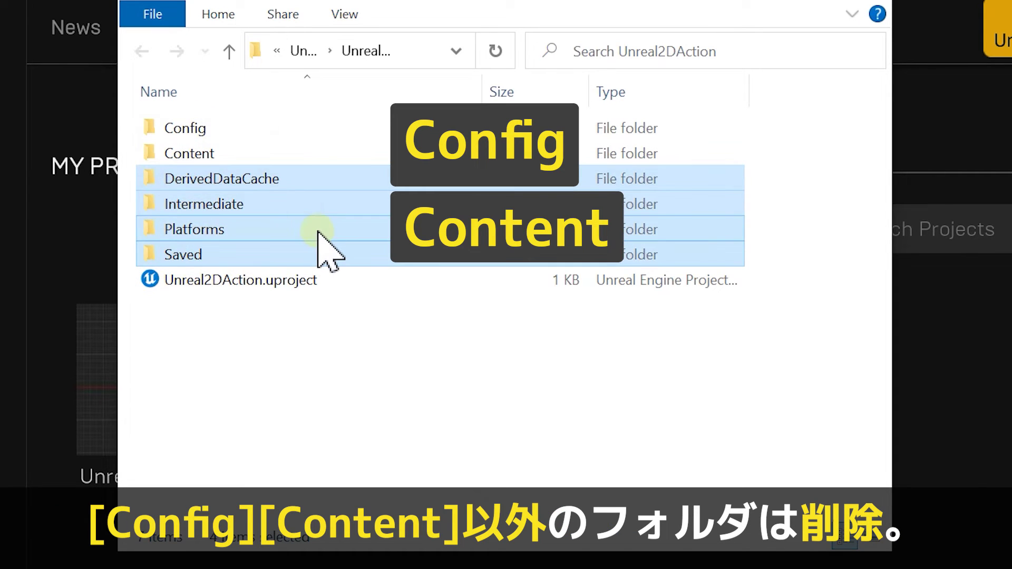
key("Delete")
left_click(266, 179)
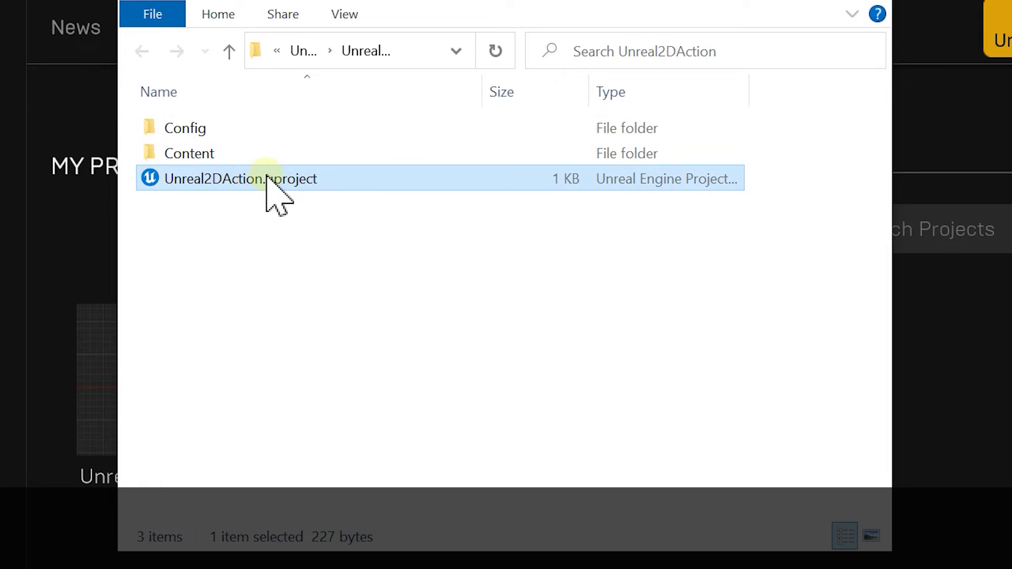
double_click(261, 179)
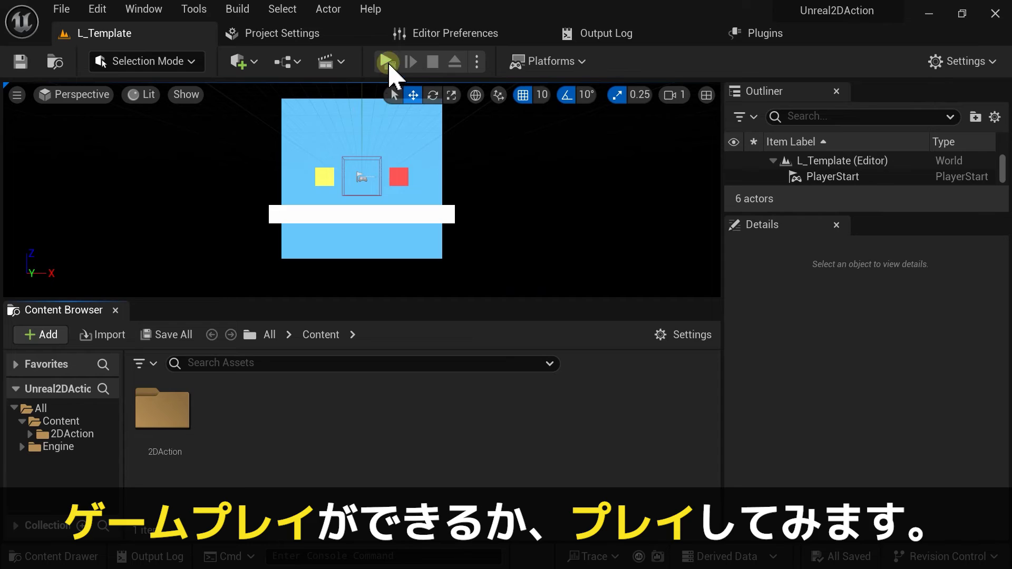
Play-test the level, jumping the character between the yellow and red blocks, then exit.
left_click(387, 62)
key("space")
key("Right")
key("Left")
key("space")
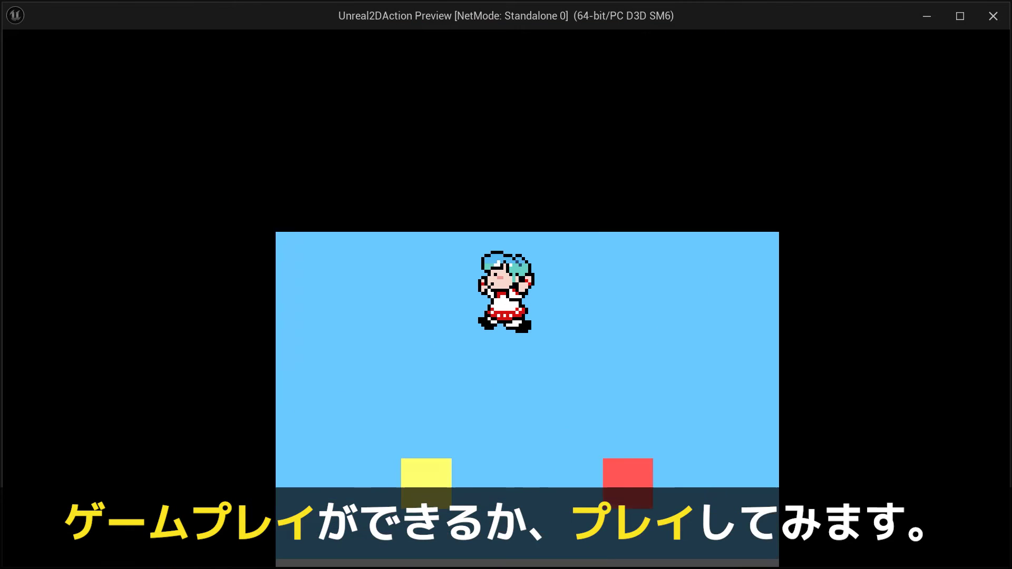
key("Right")
key("Left")
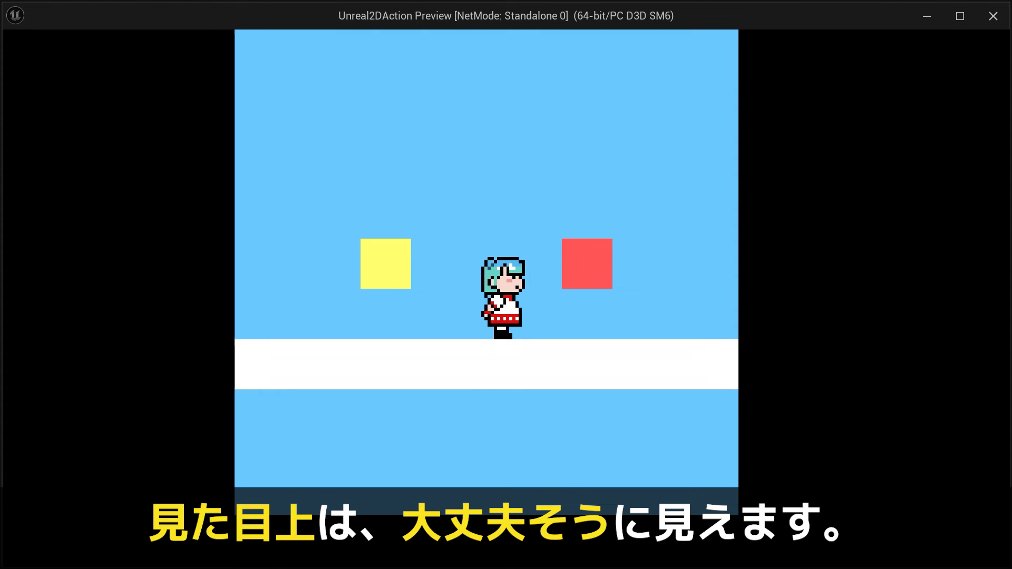
key("Escape")
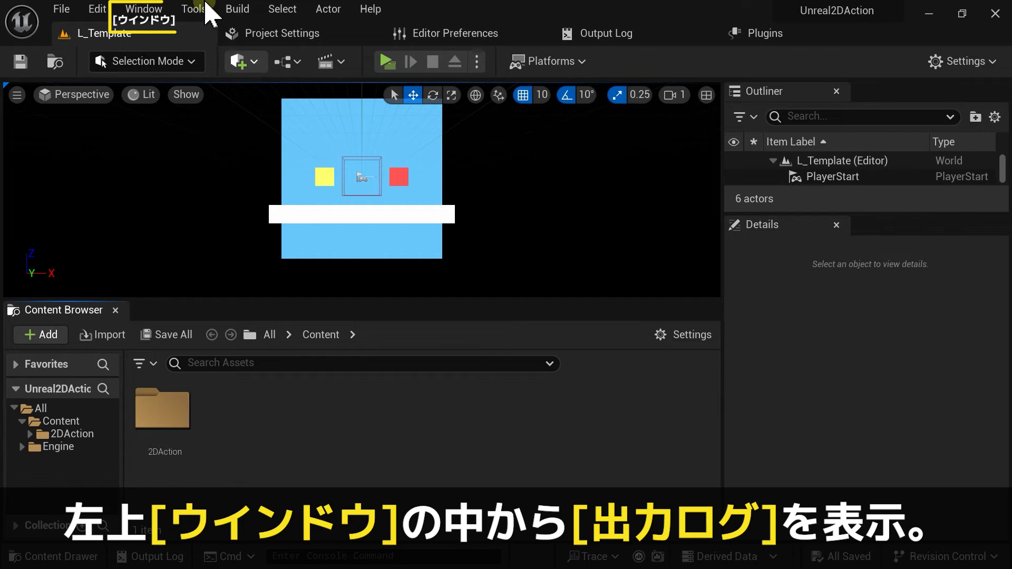
Review the Output Log's LogConfig lines and select the yellow PrecomputedVisibilityWarning line.
left_click(144, 10)
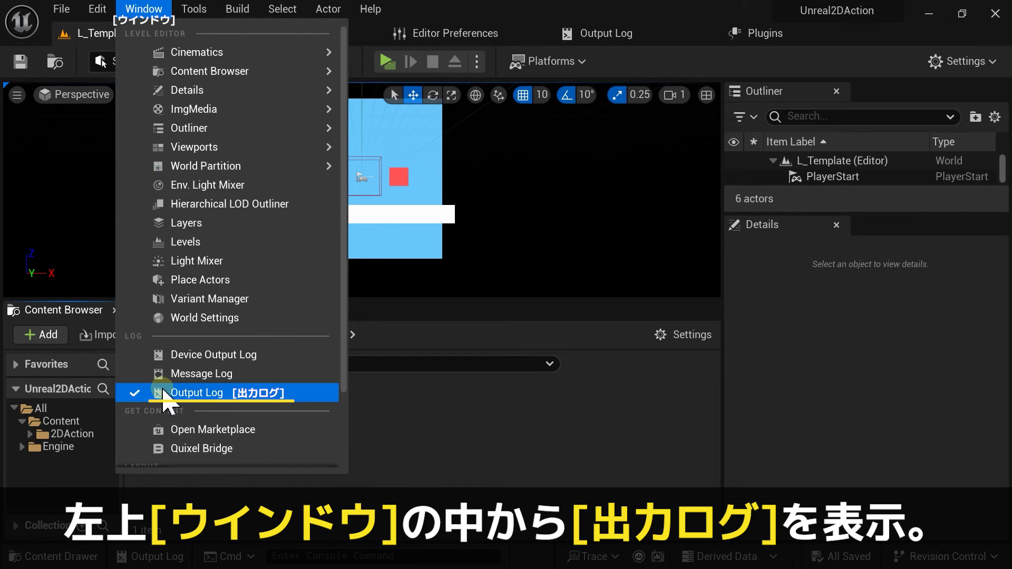
left_click(226, 394)
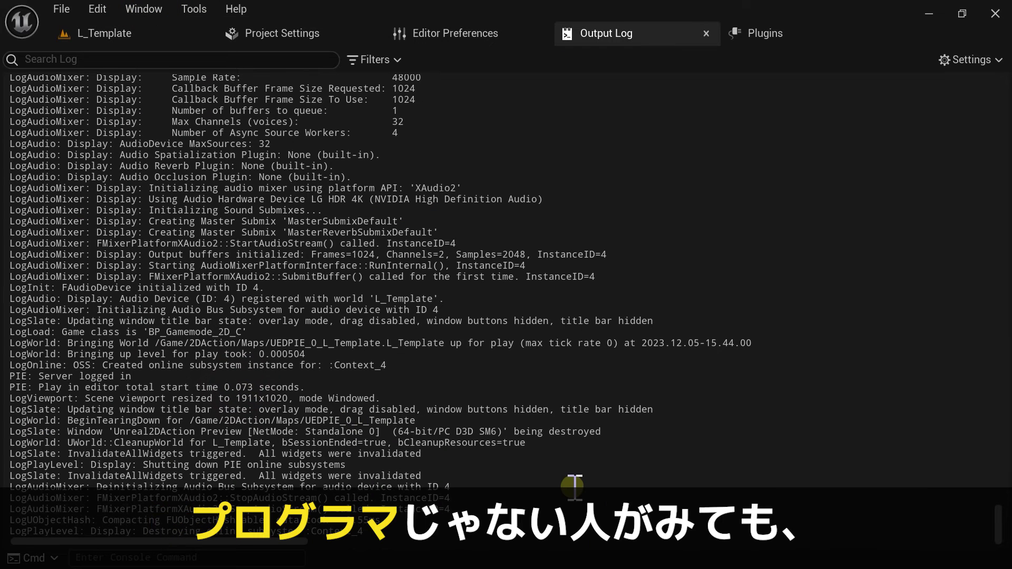
left_click_drag(998, 521, 1001, 201)
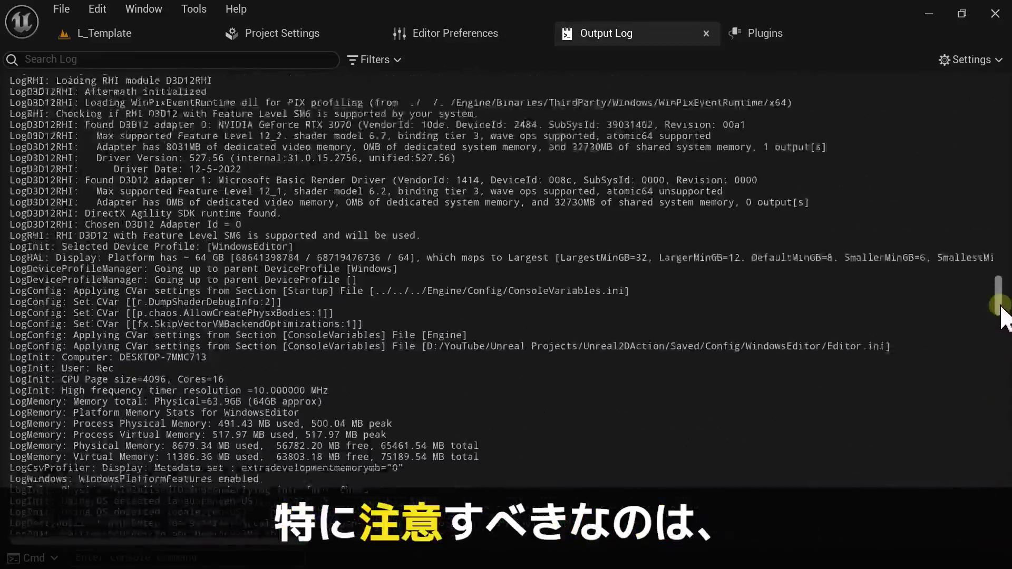
scroll(1001, 199, "down", 5)
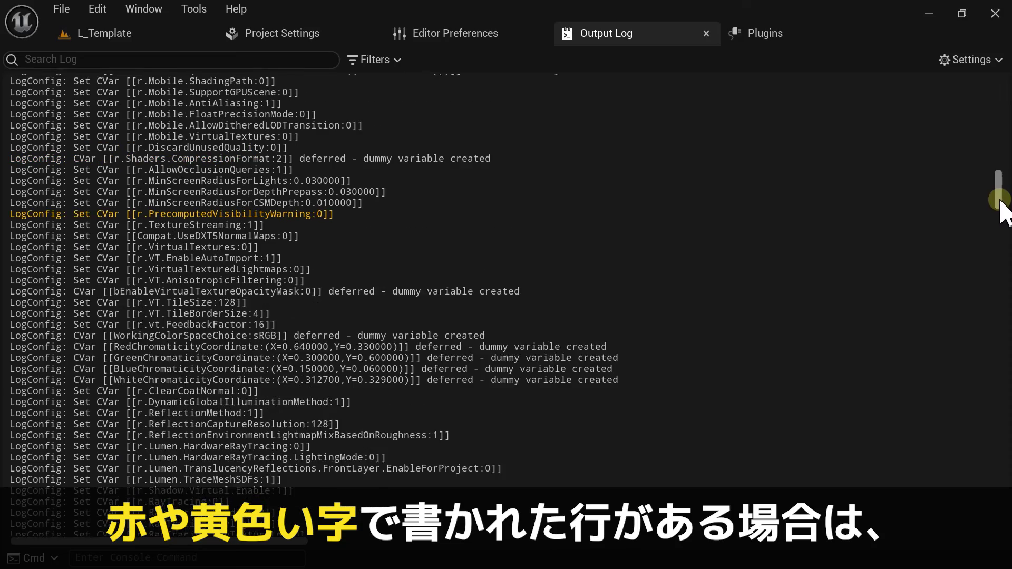
left_click_drag(333, 234, 19, 235)
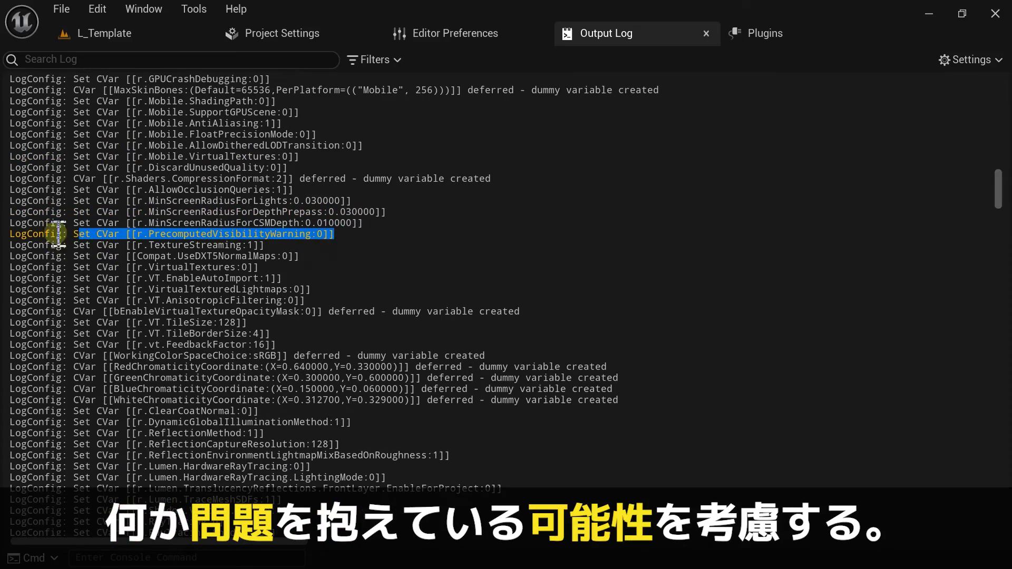
left_click(393, 230)
left_click_drag(997, 204, 996, 148)
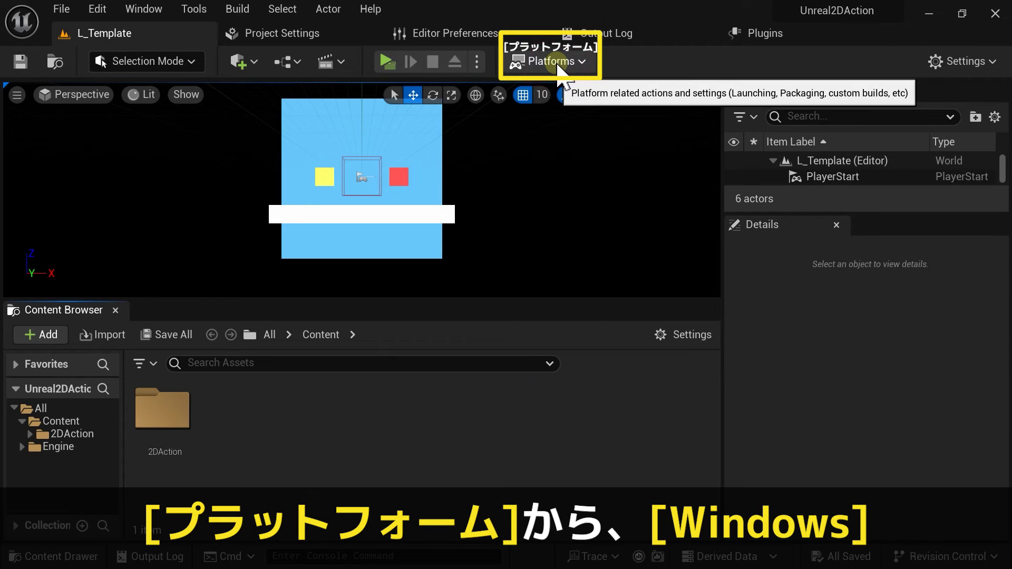
Set the Windows build configuration to Shipping.
left_click(558, 66)
mouse_move(558, 257)
left_click(759, 382)
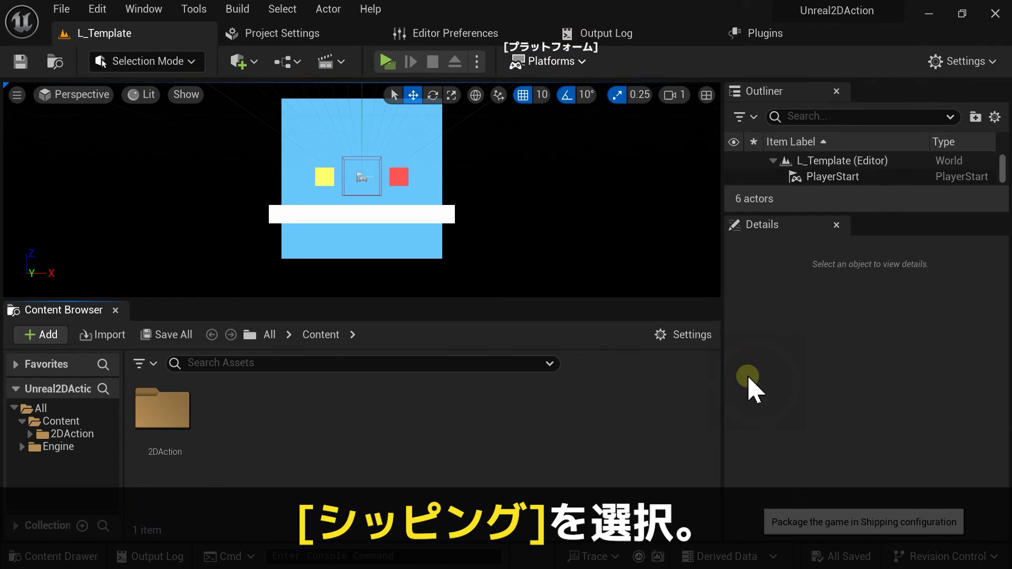
Package the project for Windows into the selected output folder.
left_click(548, 66)
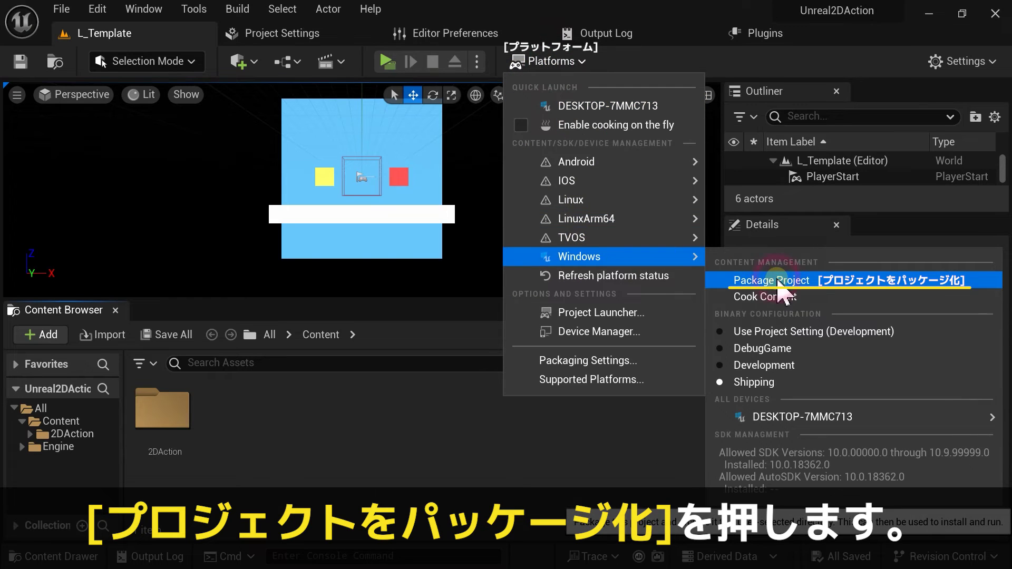
left_click(779, 280)
left_click(629, 399)
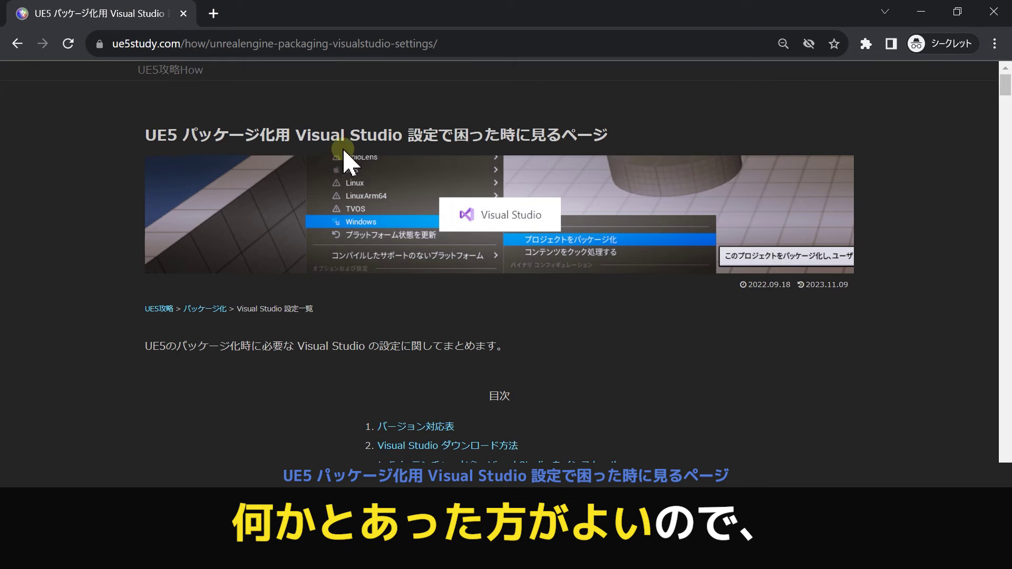
Scroll the ue5study.com guide down to the 'Visual Studio ダウンロード方法' section.
scroll(592, 362, "down", 6)
scroll(632, 368, "down", 6)
scroll(632, 368, "down", 6)
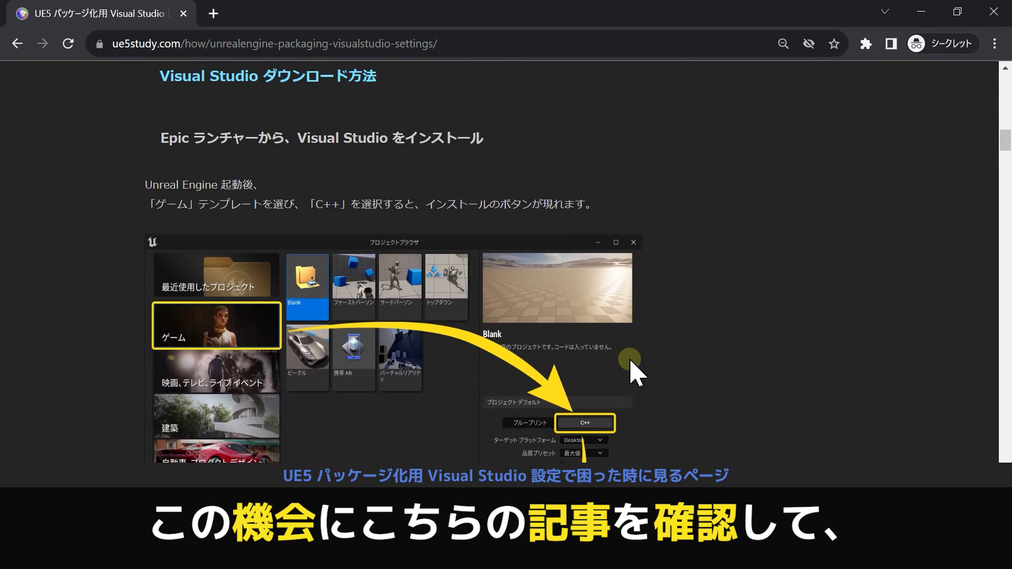
scroll(636, 373, "down", 2)
scroll(636, 373, "down", 3)
scroll(636, 379, "up", 1)
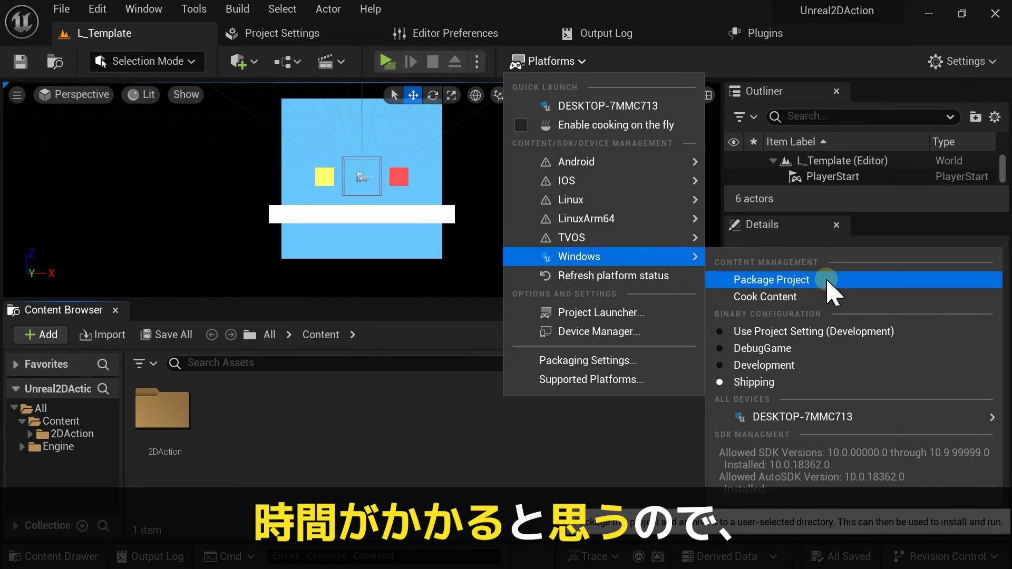
Dismiss the Platforms menu and launch the packaged Unreal2DAction.exe from the output folder.
key("Escape")
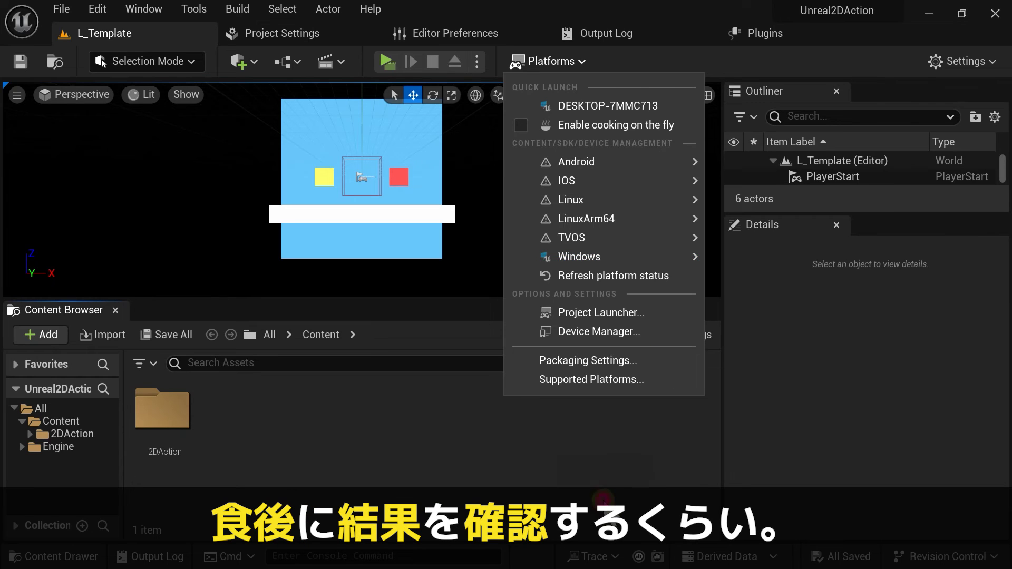
key("Escape")
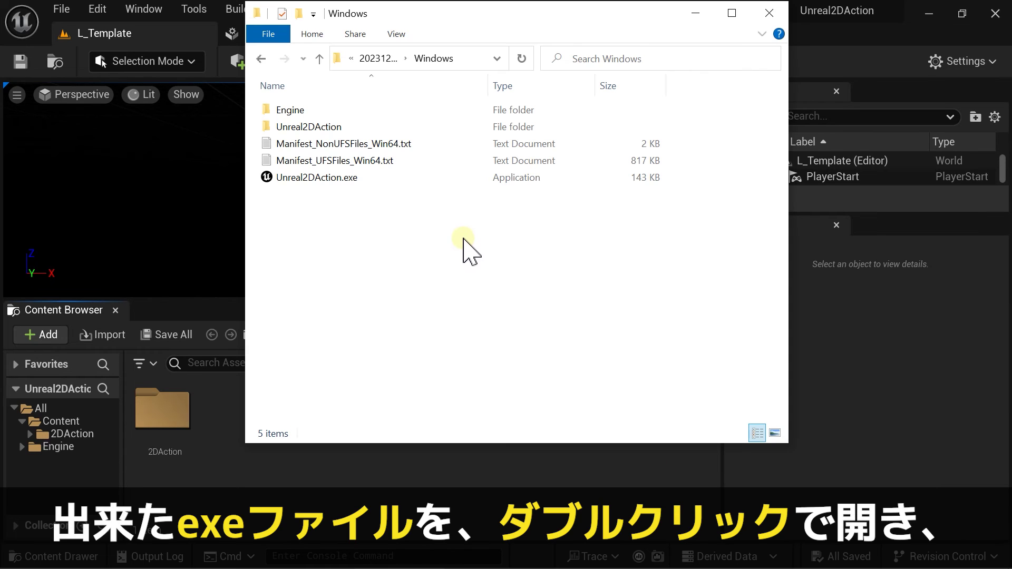
left_click(320, 178)
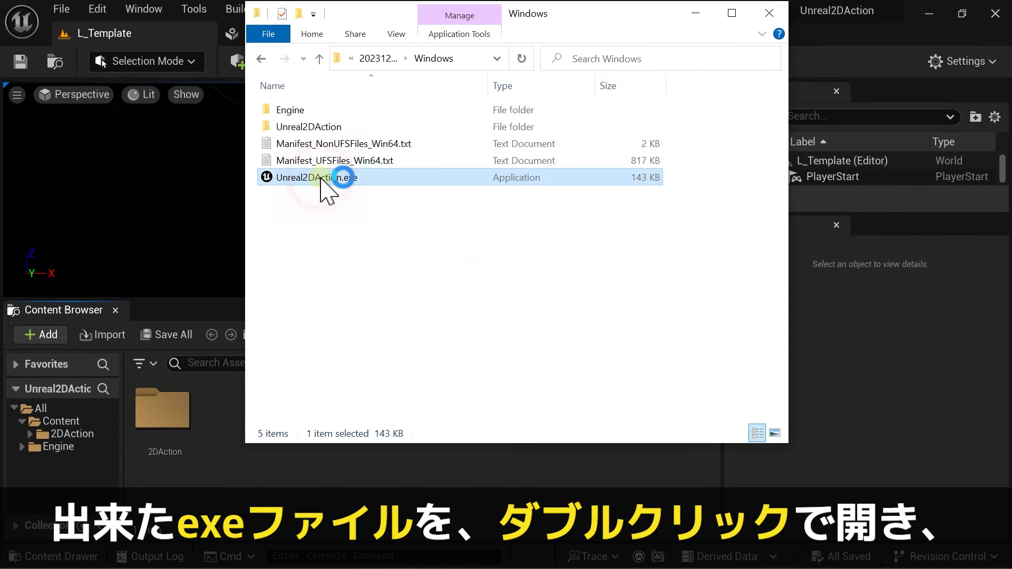
double_click(321, 178)
Jump the character onto the yellow block, then quit the game with Alt+F4.
key("Left")
key("space")
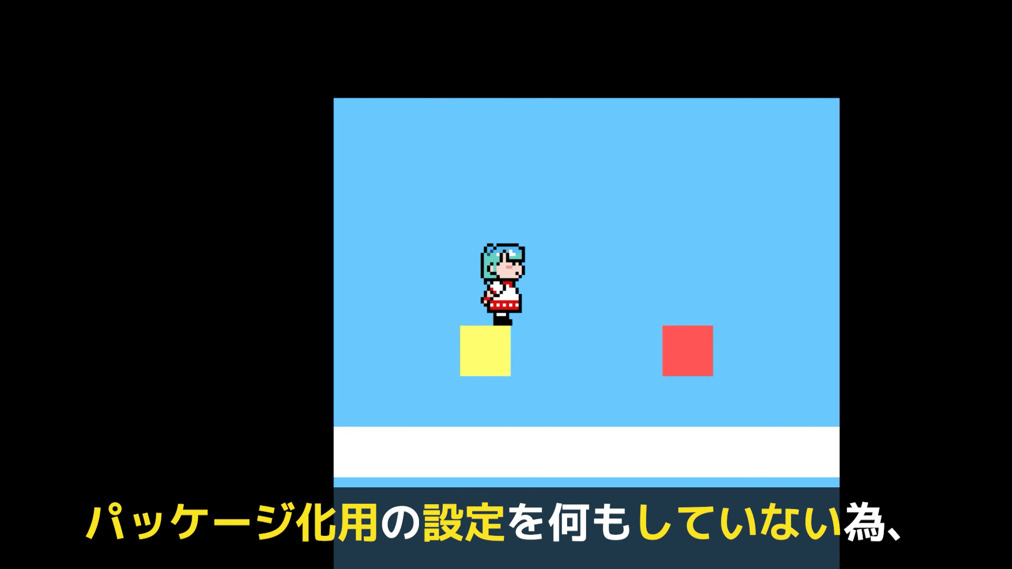
key("alt+F4")
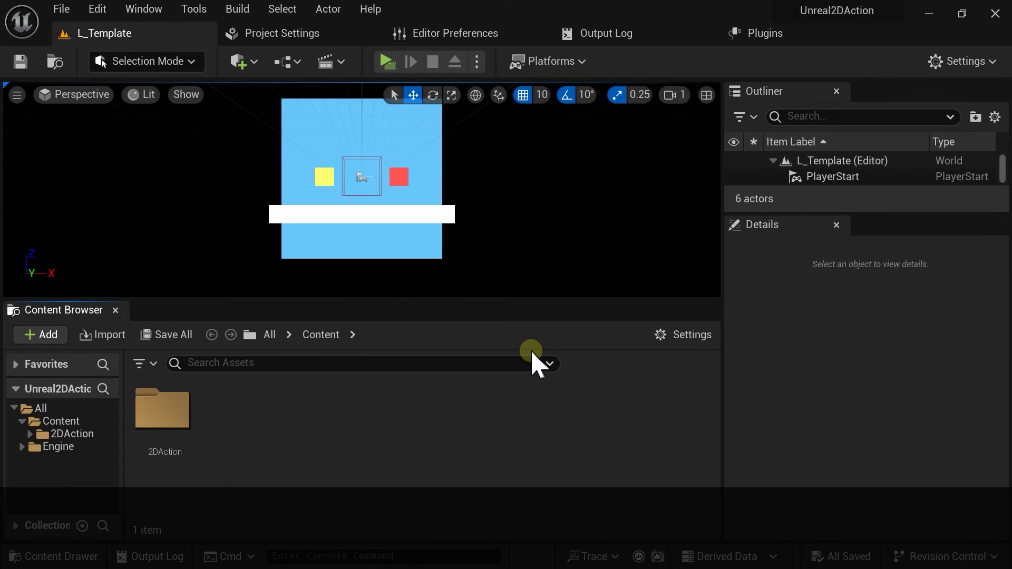
Open the Output Log and scroll the packaging lines to confirm BUILD SUCCESSFUL.
left_click(143, 9)
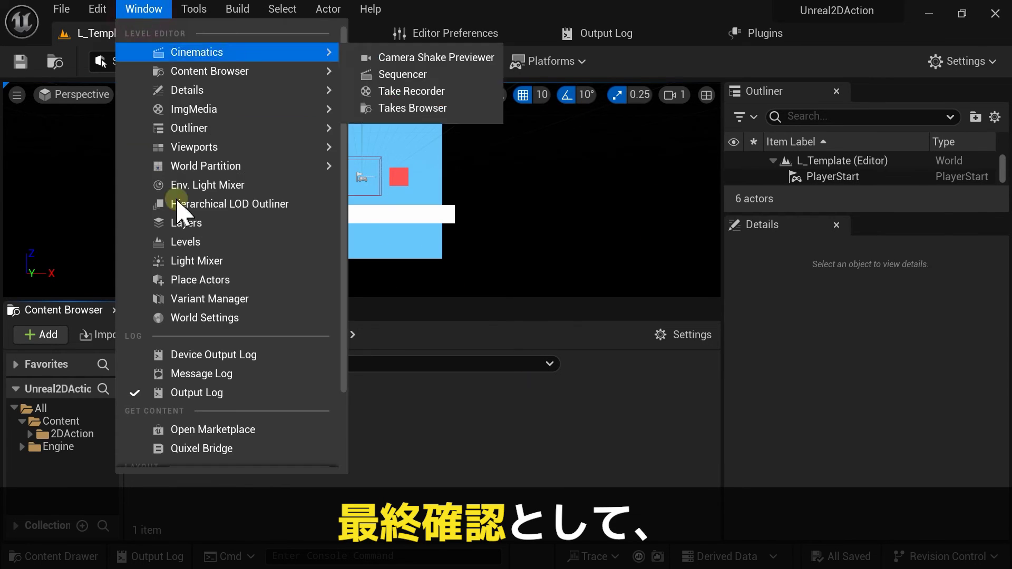
left_click(256, 394)
left_click_drag(997, 514, 1007, 182)
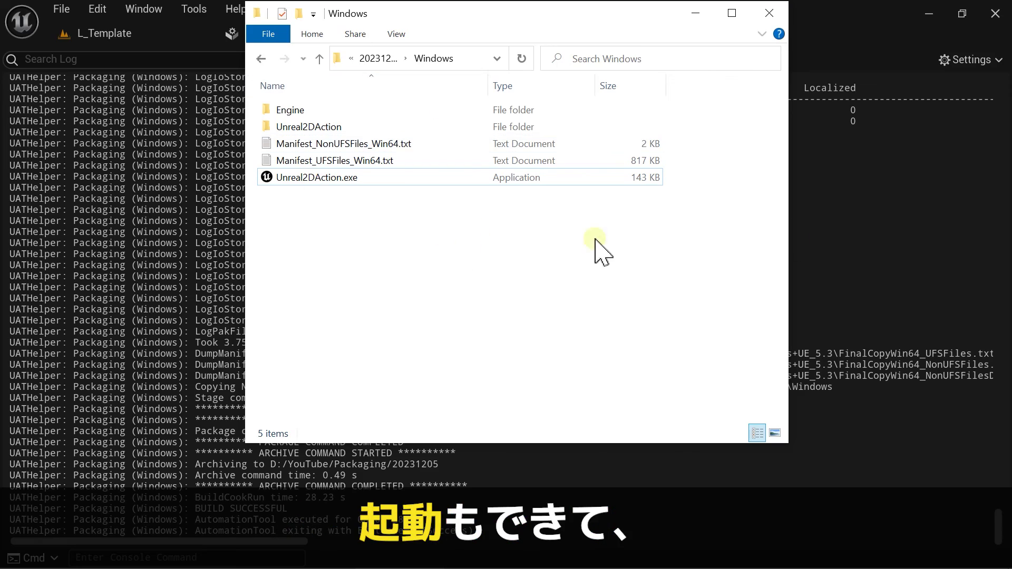
left_click(820, 235)
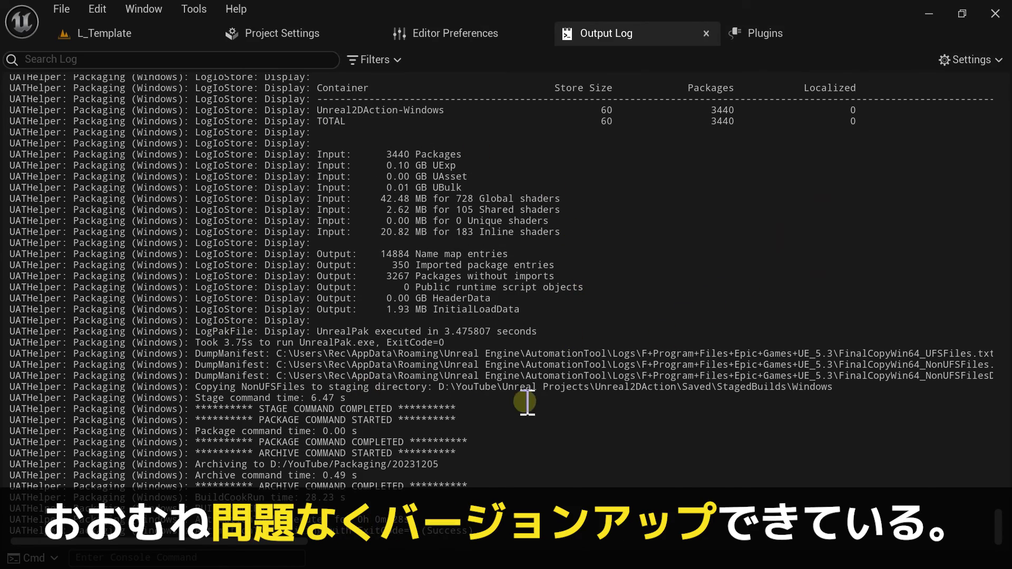
scroll(603, 388, "up", 10)
scroll(601, 372, "up", 6)
scroll(603, 365, "up", 10)
scroll(606, 360, "up", 3)
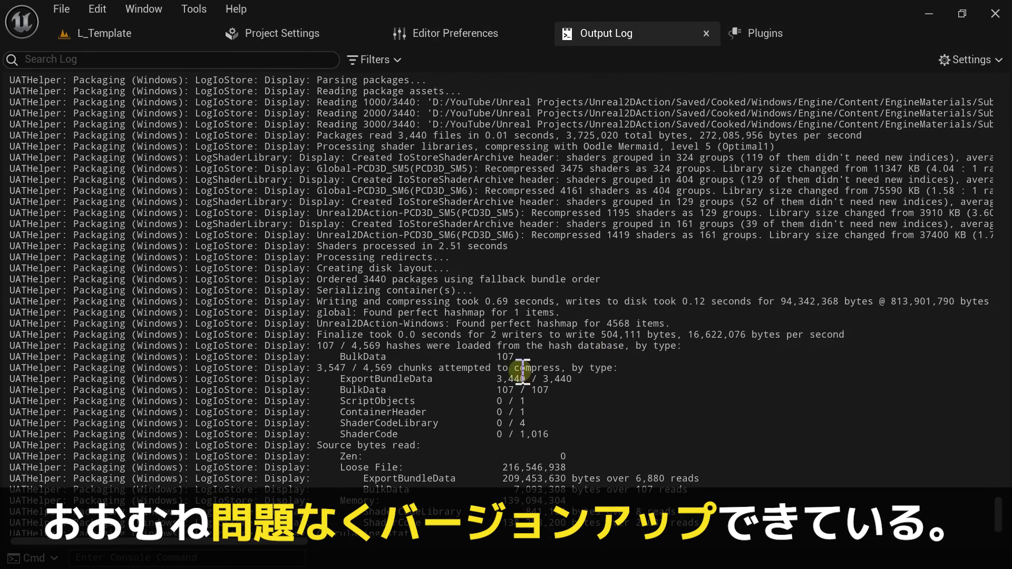
scroll(446, 153, "down", 3)
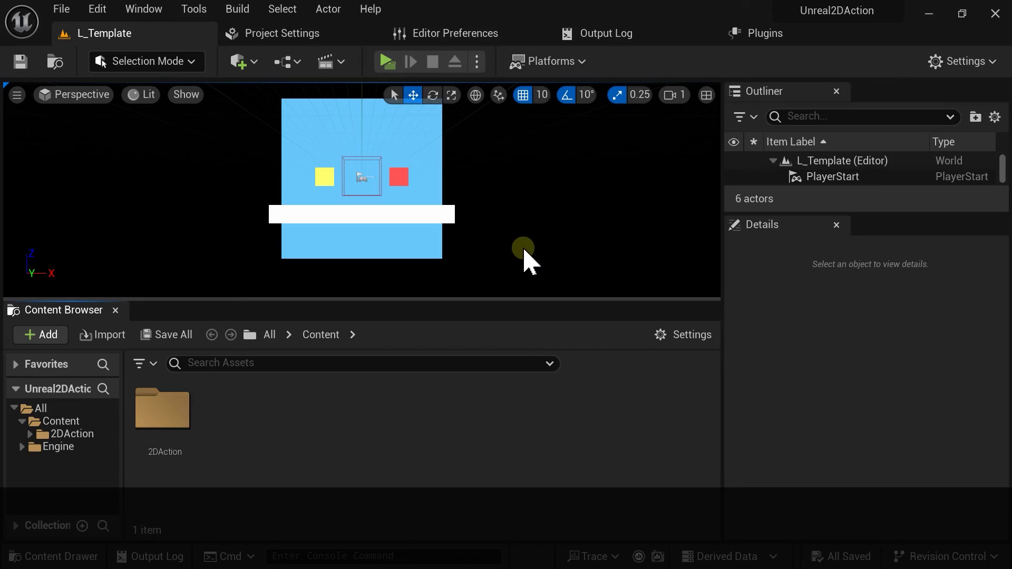
left_click(606, 33)
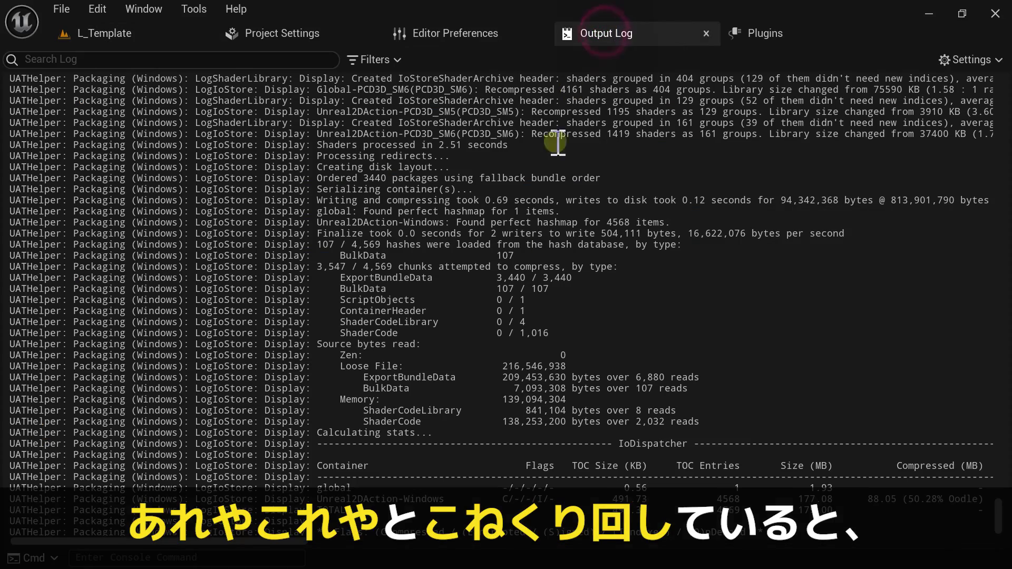
scroll(447, 257, "up", 10)
scroll(506, 289, "up", 10)
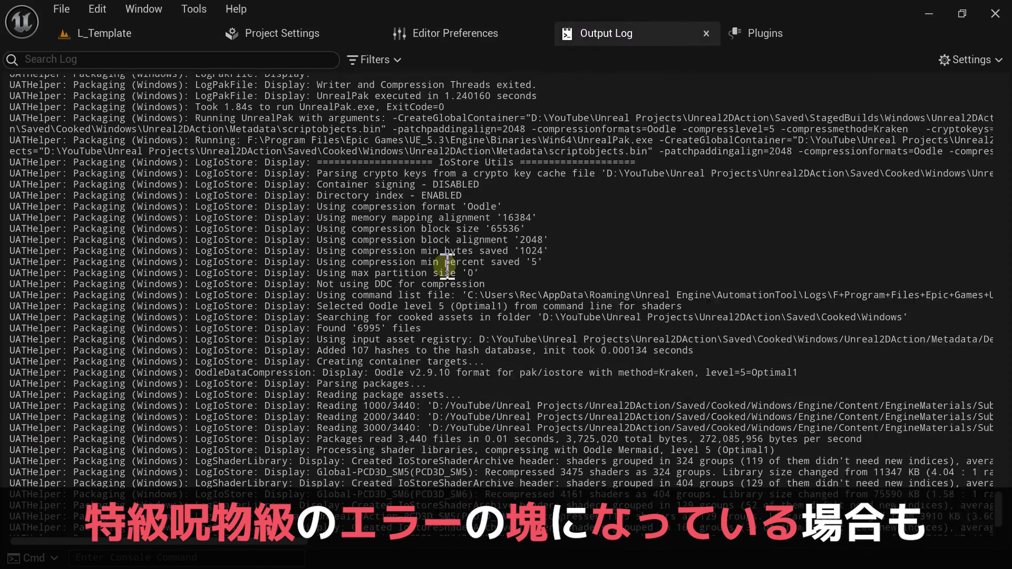
scroll(571, 330, "up", 5)
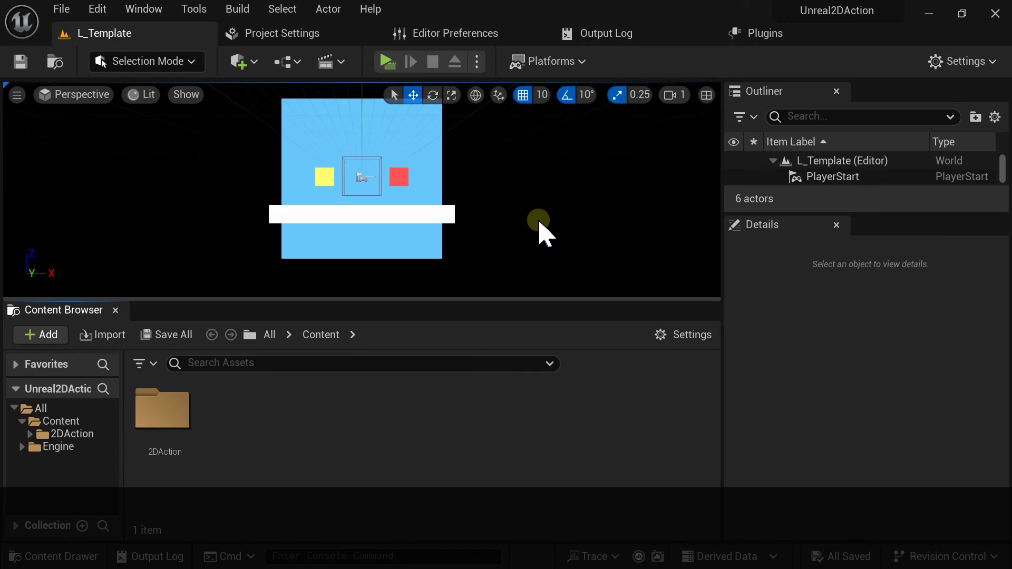
left_click(751, 33)
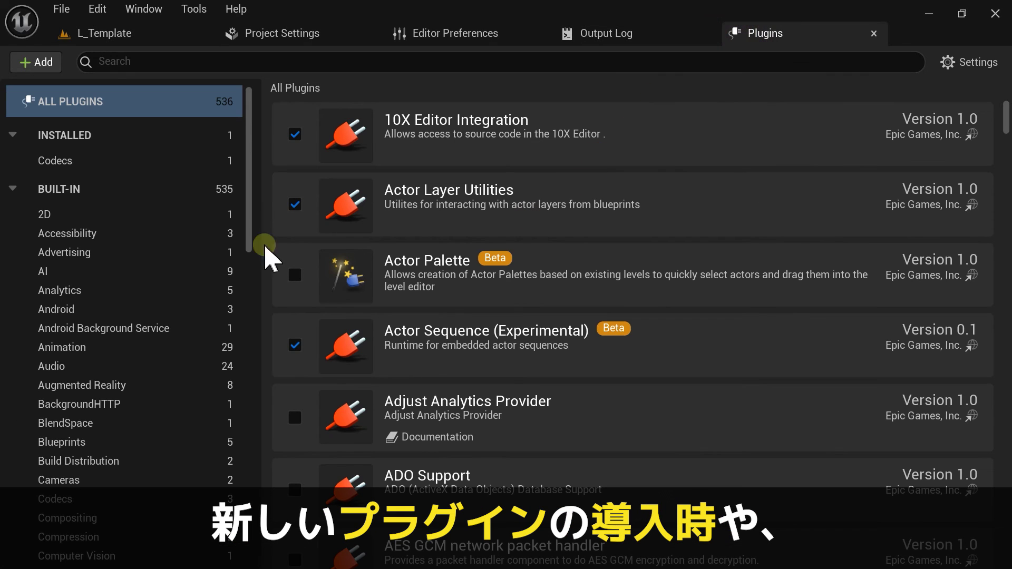
left_click(97, 33)
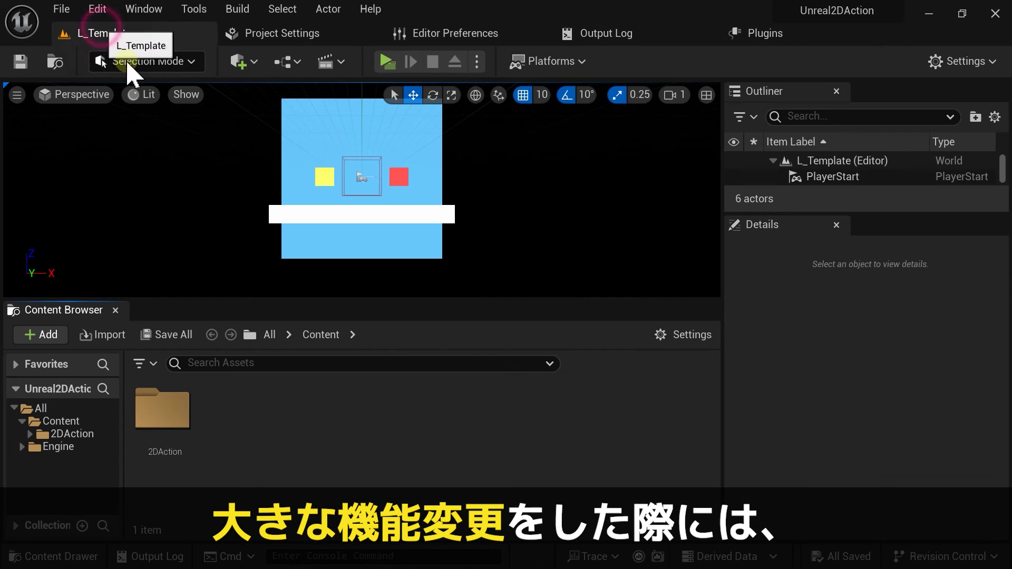
left_click(551, 62)
mouse_move(627, 259)
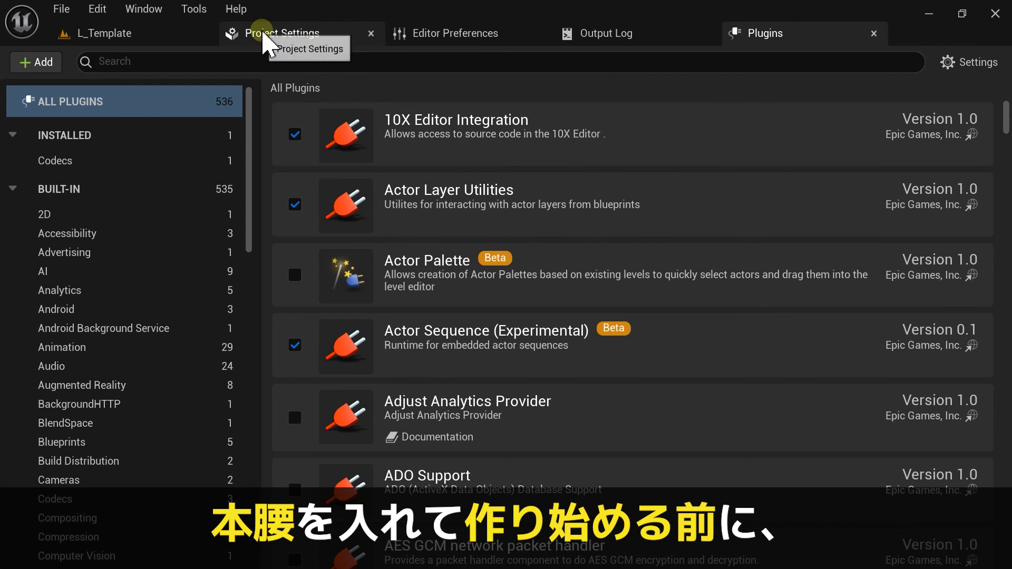
left_click(150, 29)
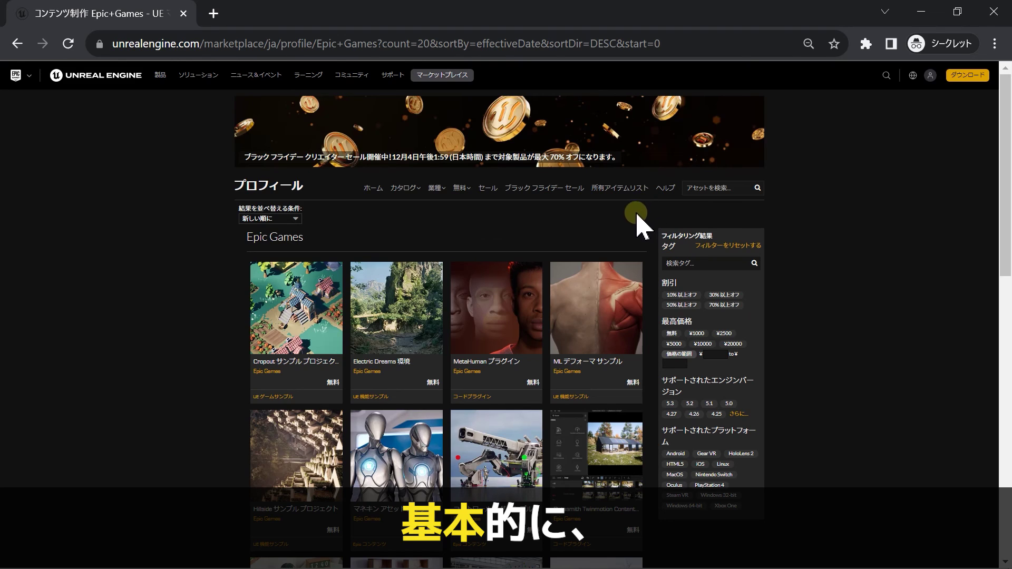
Scroll through the asset listings on the Marketplace page.
scroll(335, 244, "down", 5)
scroll(354, 226, "down", 4)
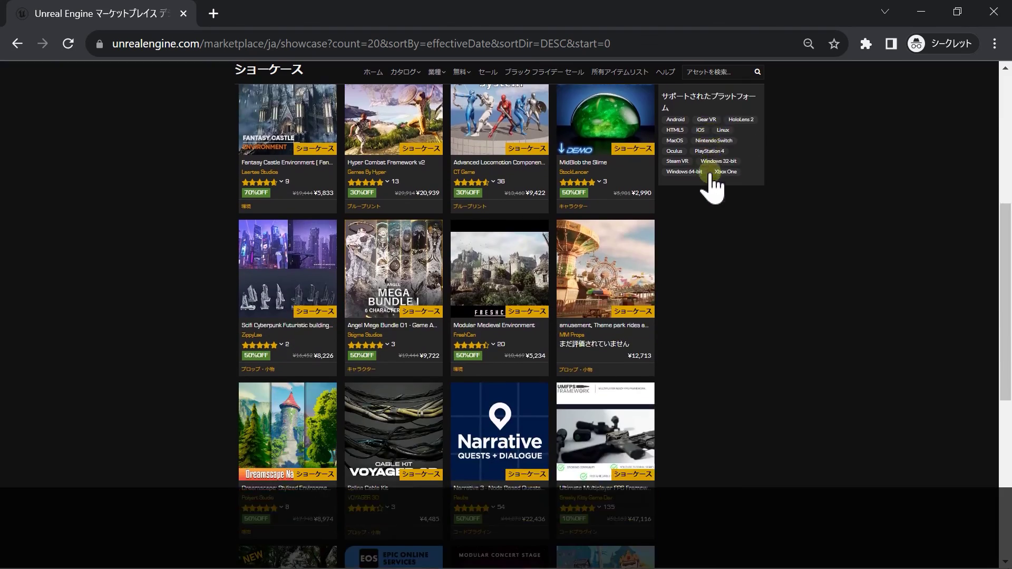
scroll(712, 187, "down", 3)
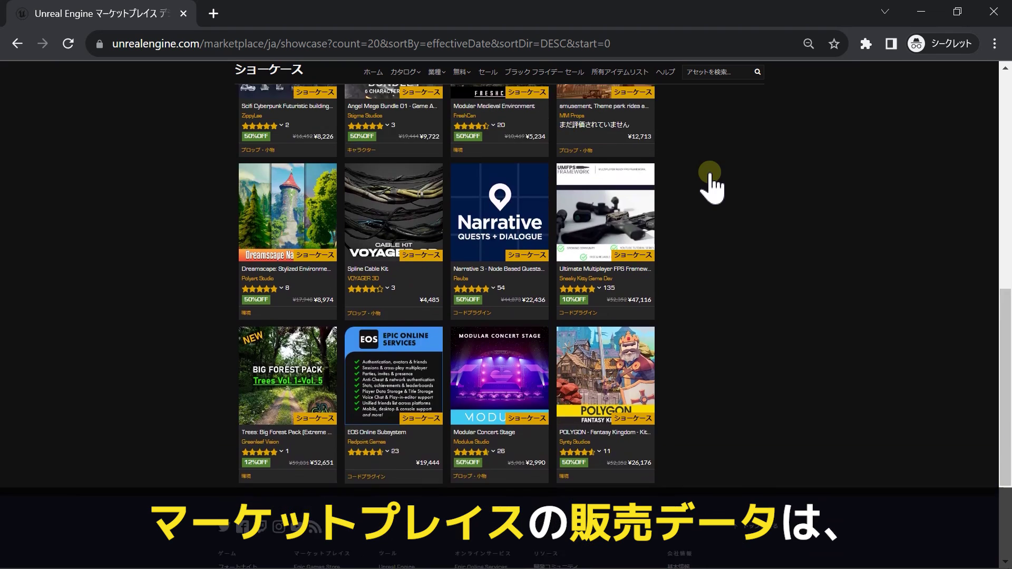
scroll(711, 186, "up", 3)
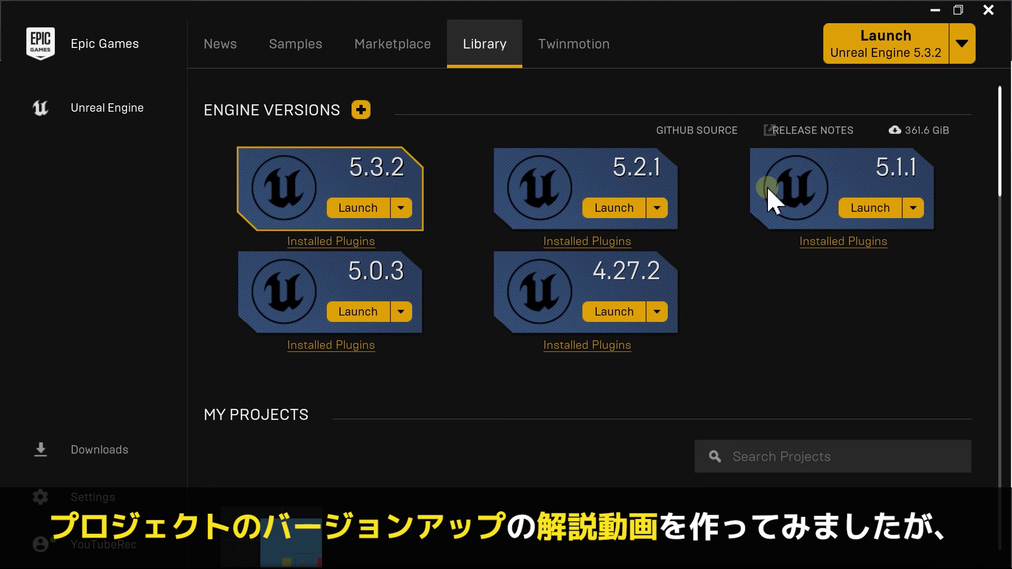
left_click(813, 349)
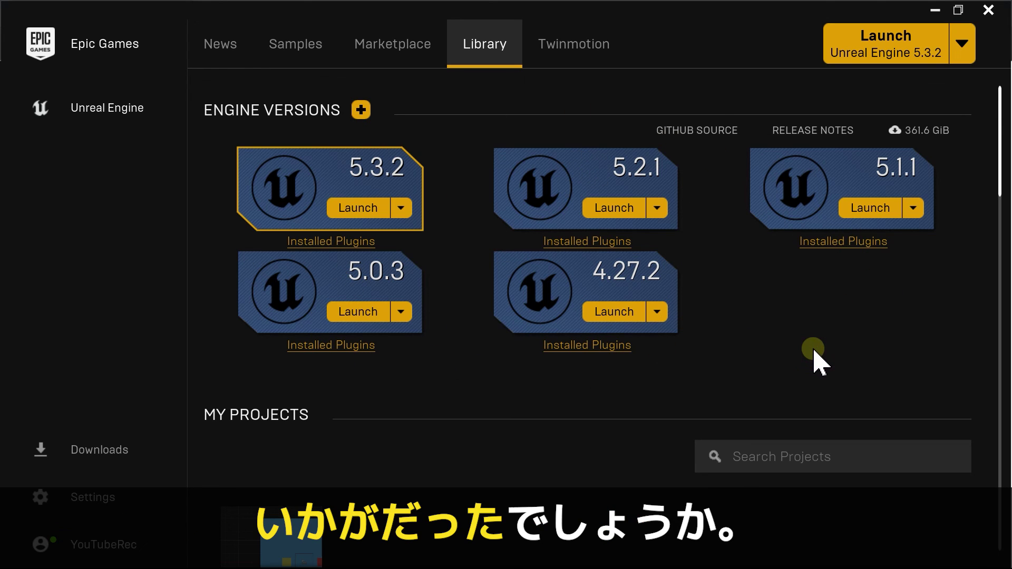